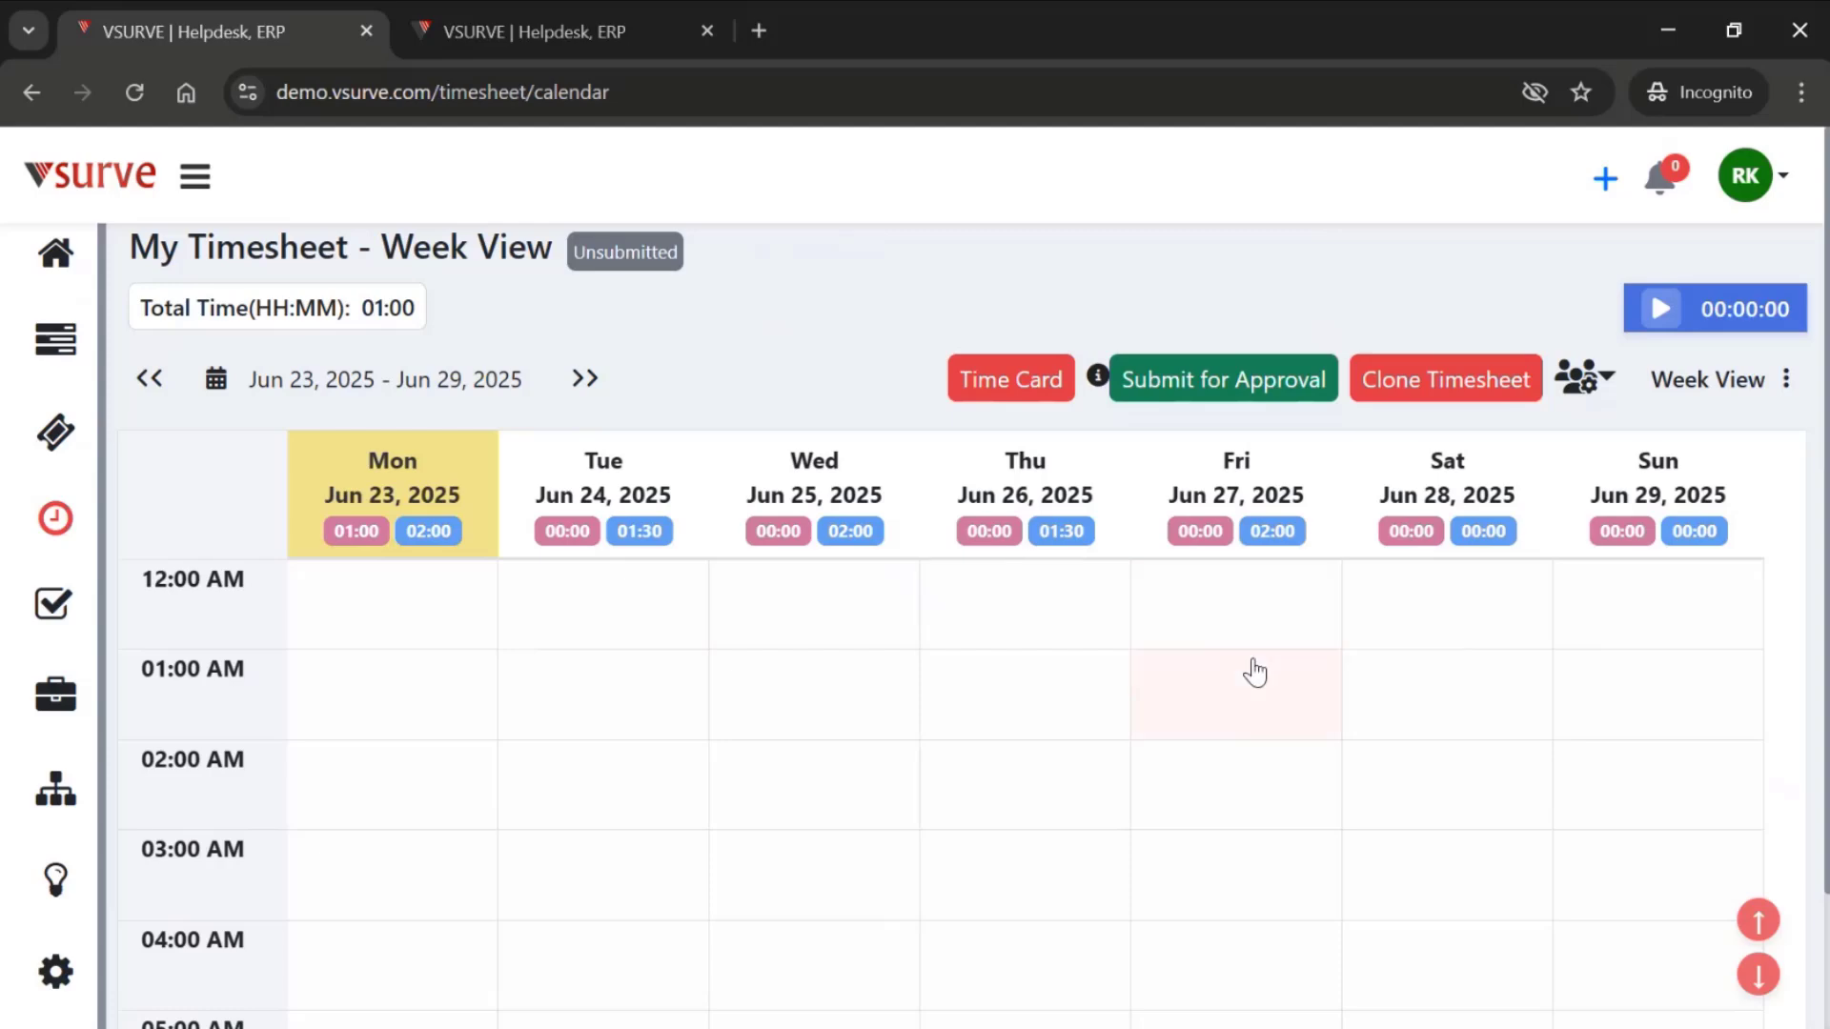
- Deselect the Google account in the timesheet's calendar account filter and reselect all accounts
left_click(1594, 387)
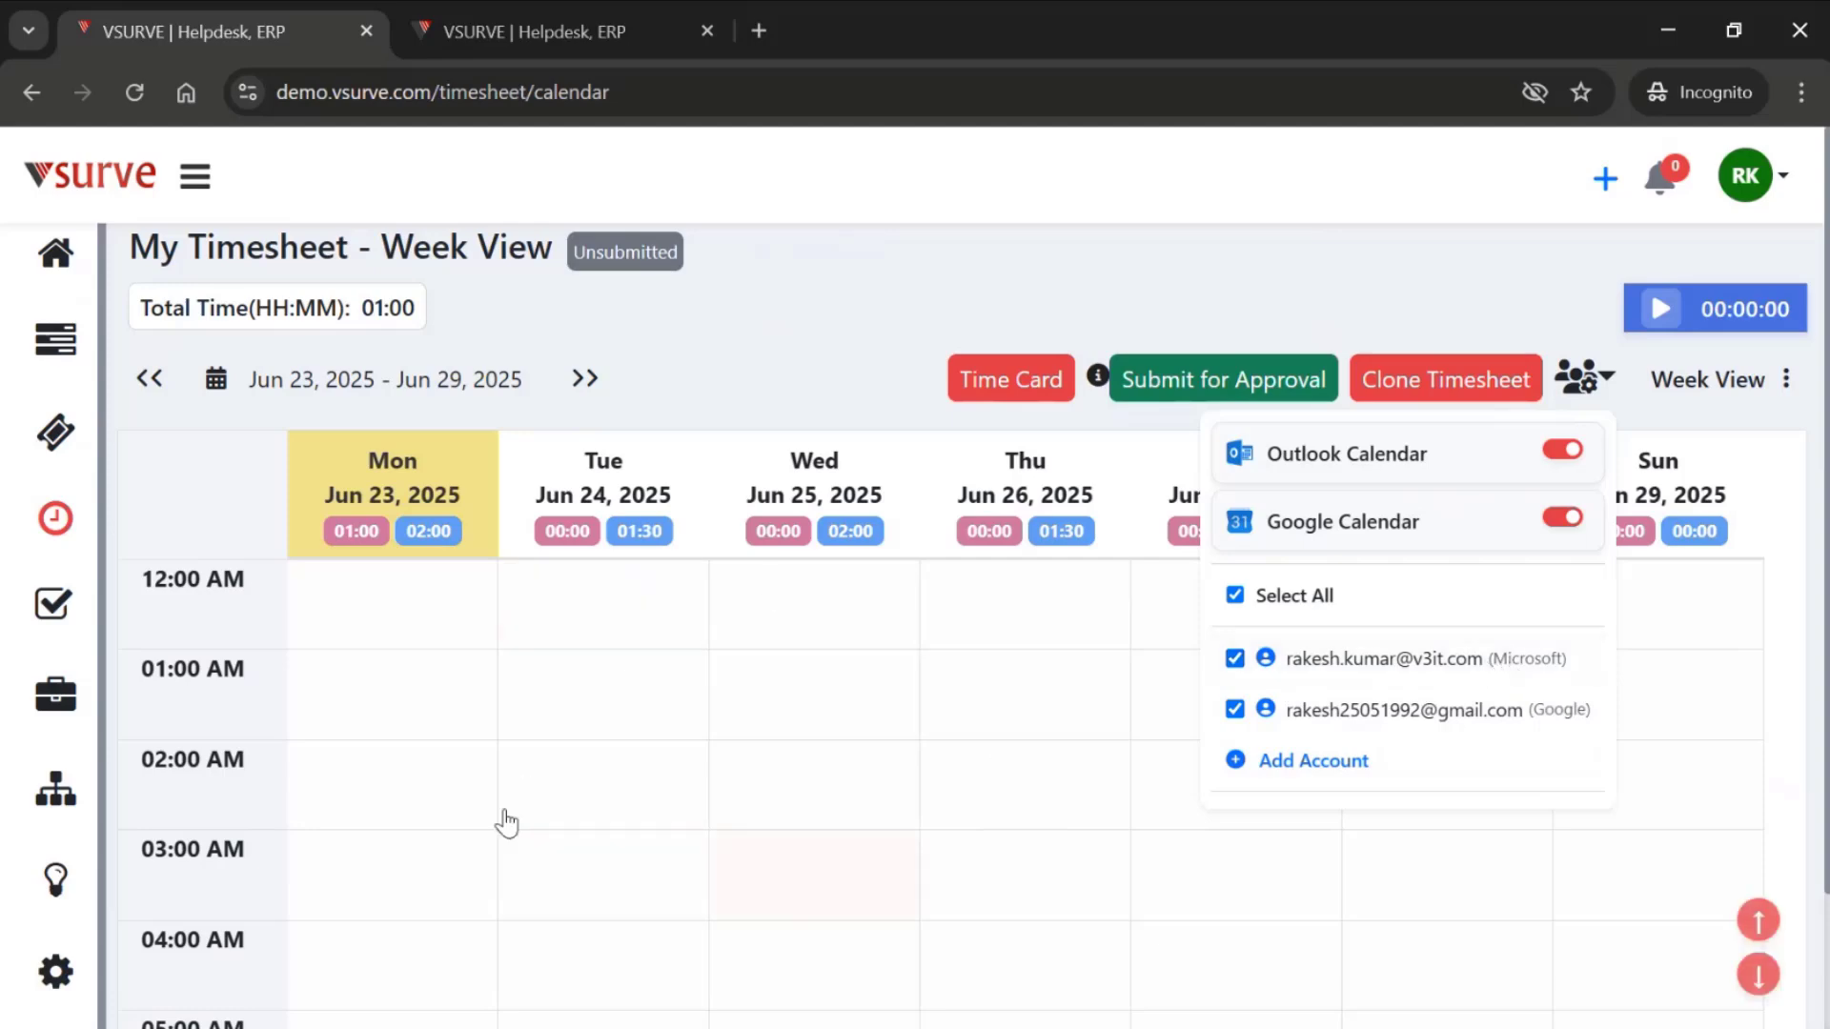
left_click(1234, 710)
left_click(1235, 596)
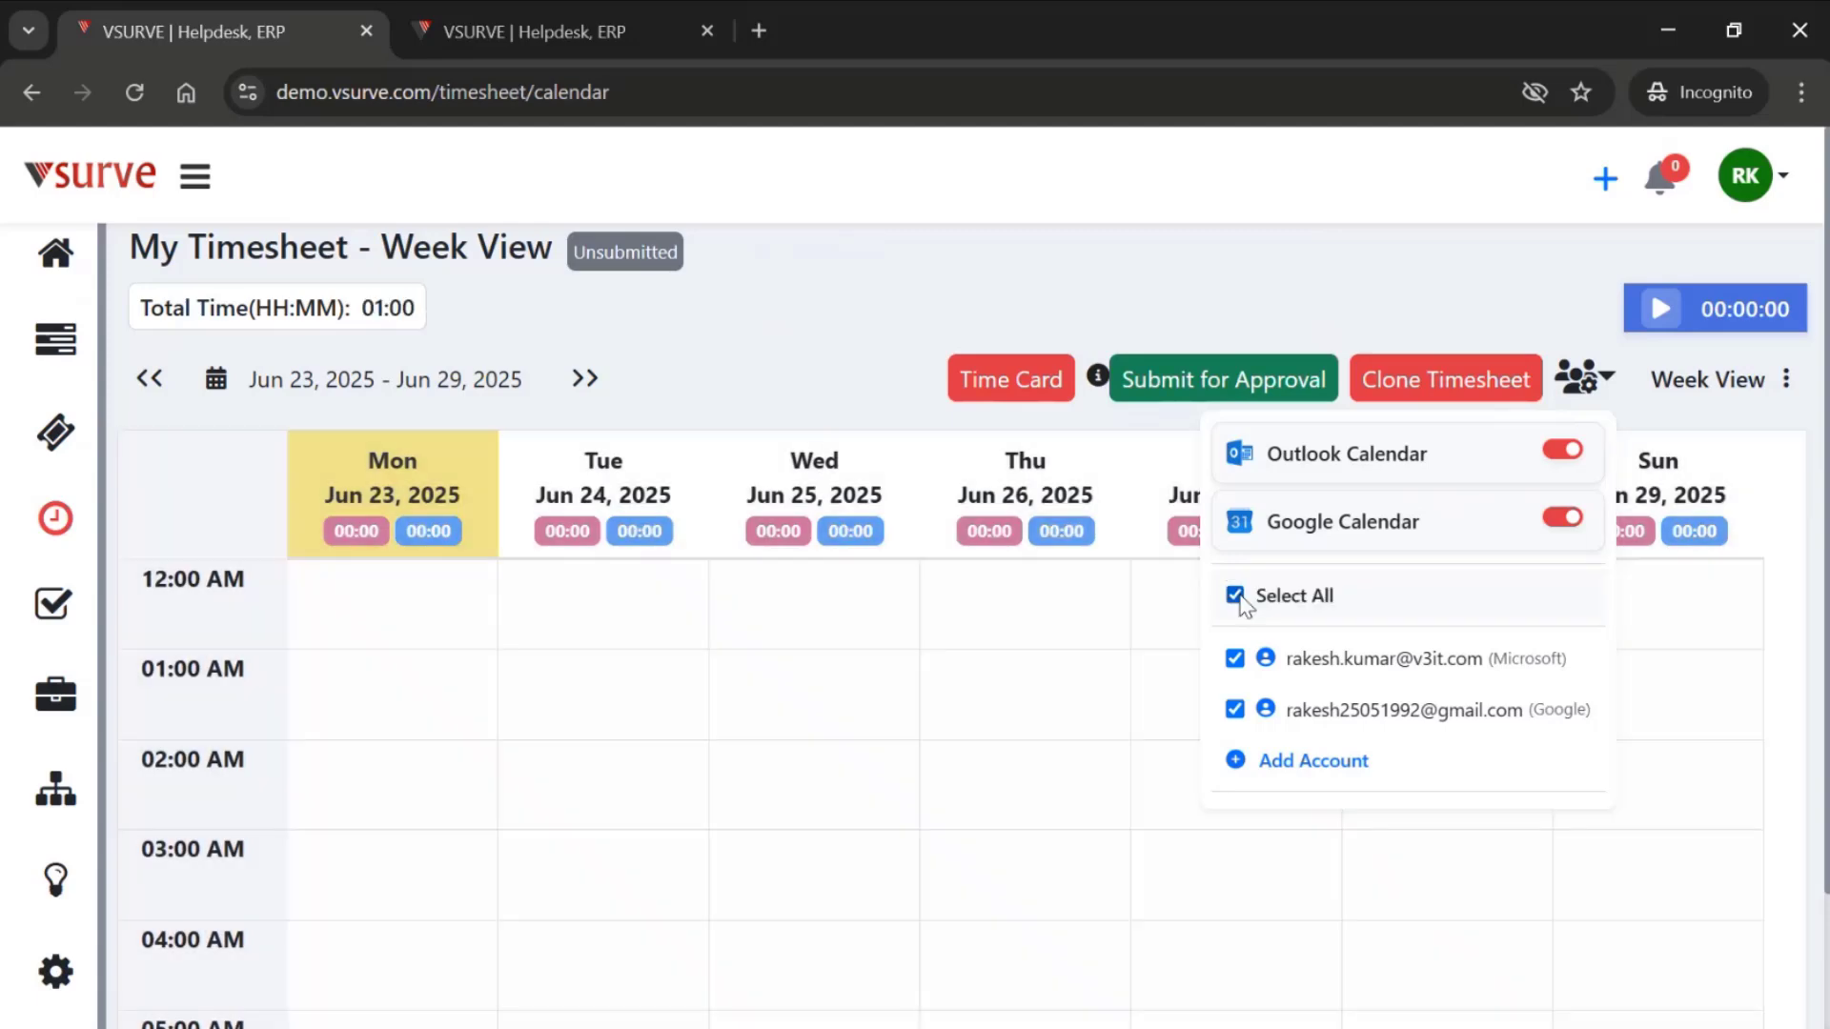
left_click(1153, 888)
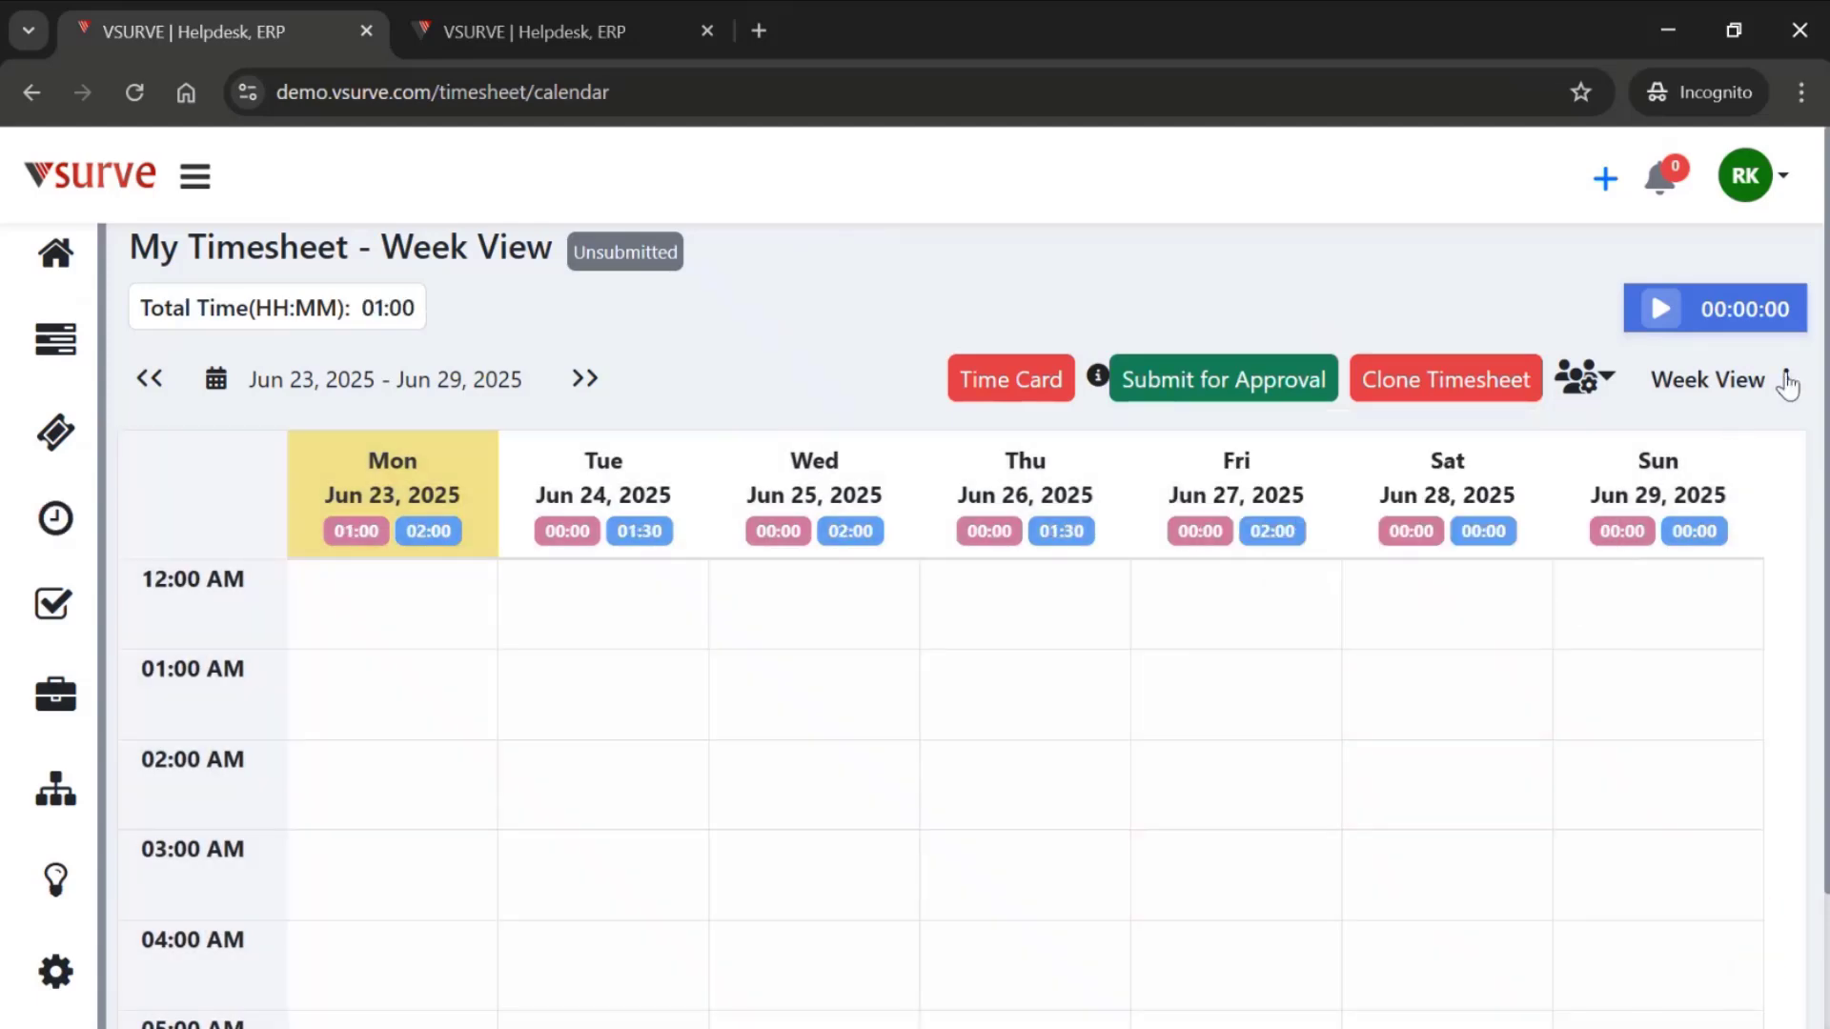
- Switch the timesheet to Day View and back to Week View
left_click(1787, 382)
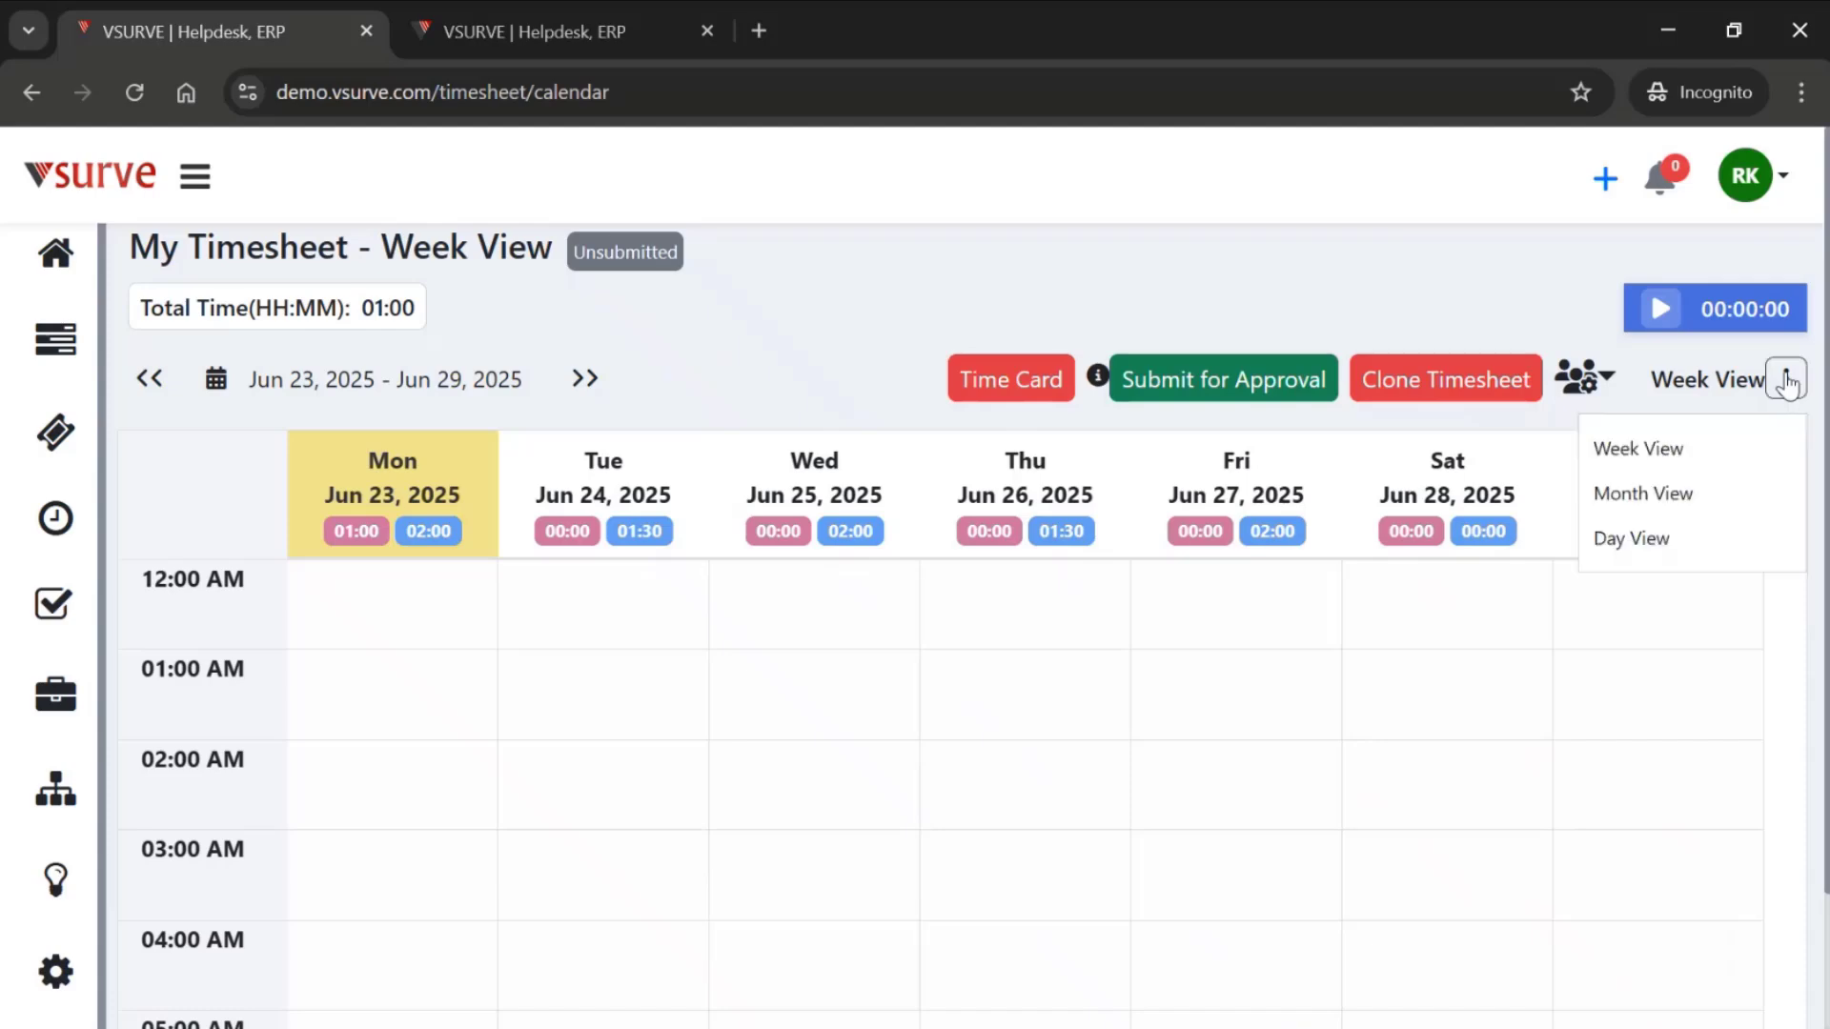
left_click(1613, 553)
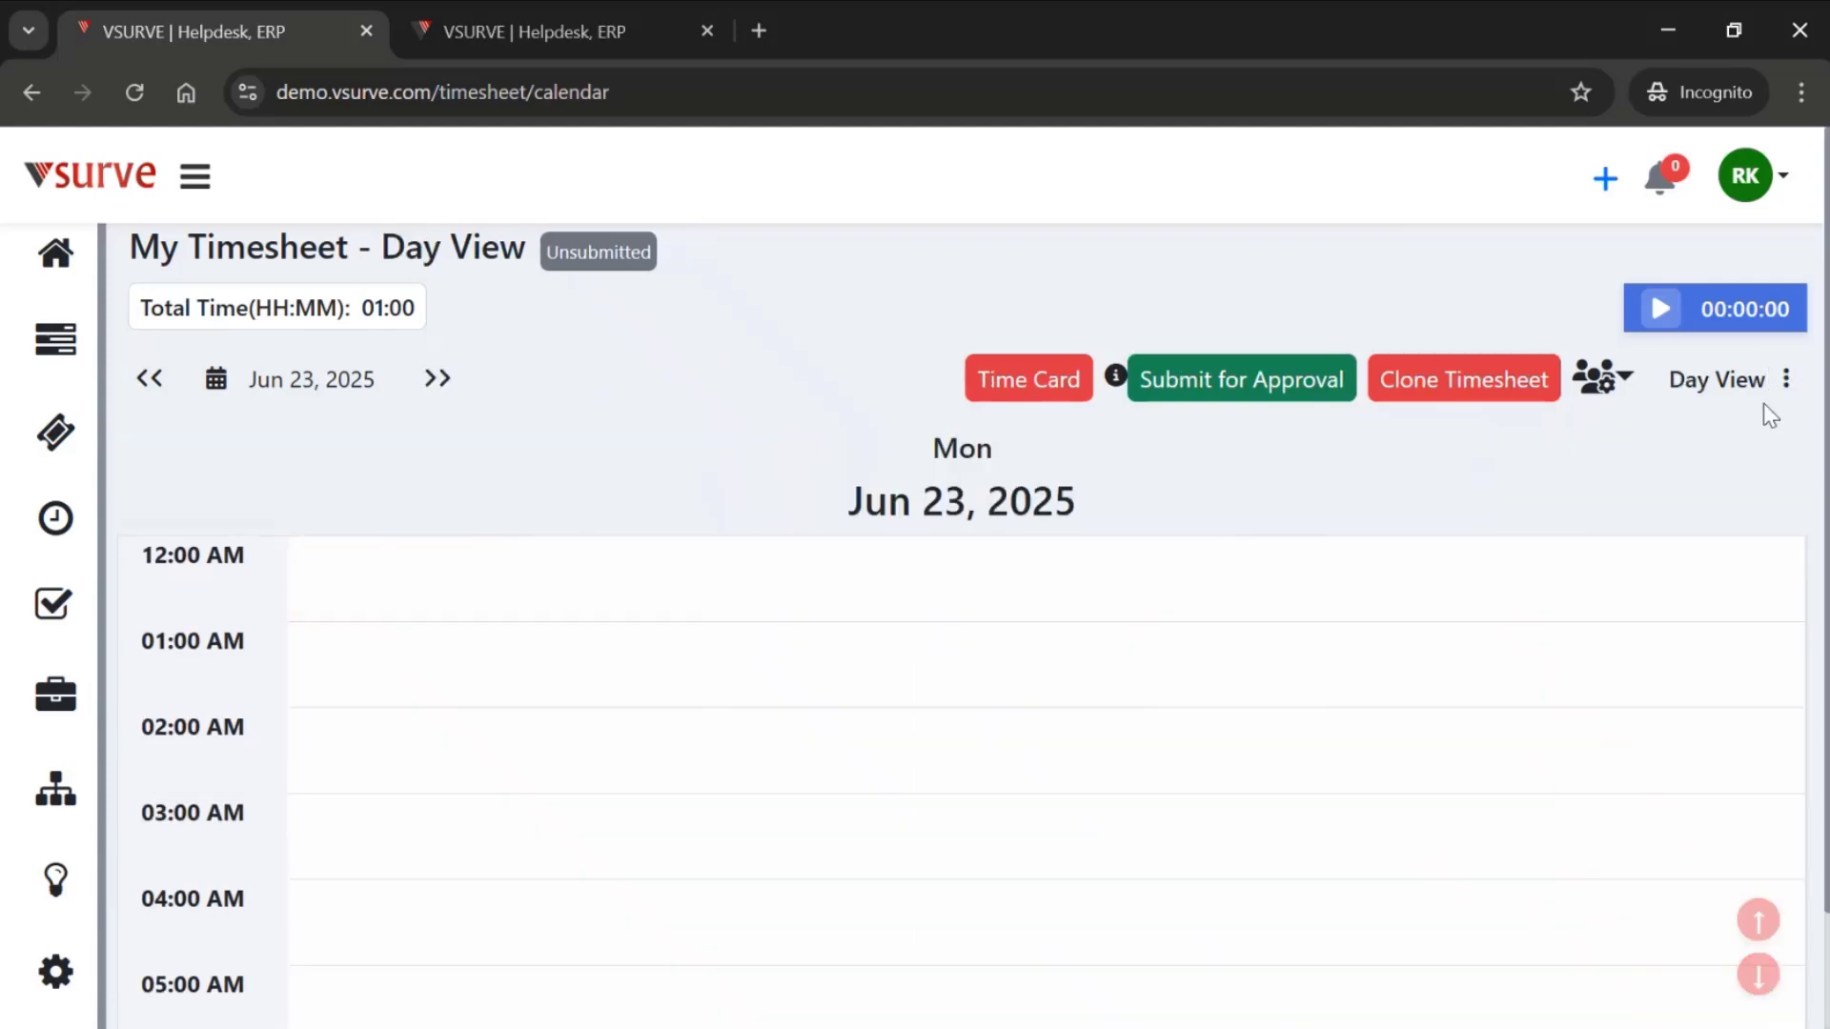
left_click(1787, 391)
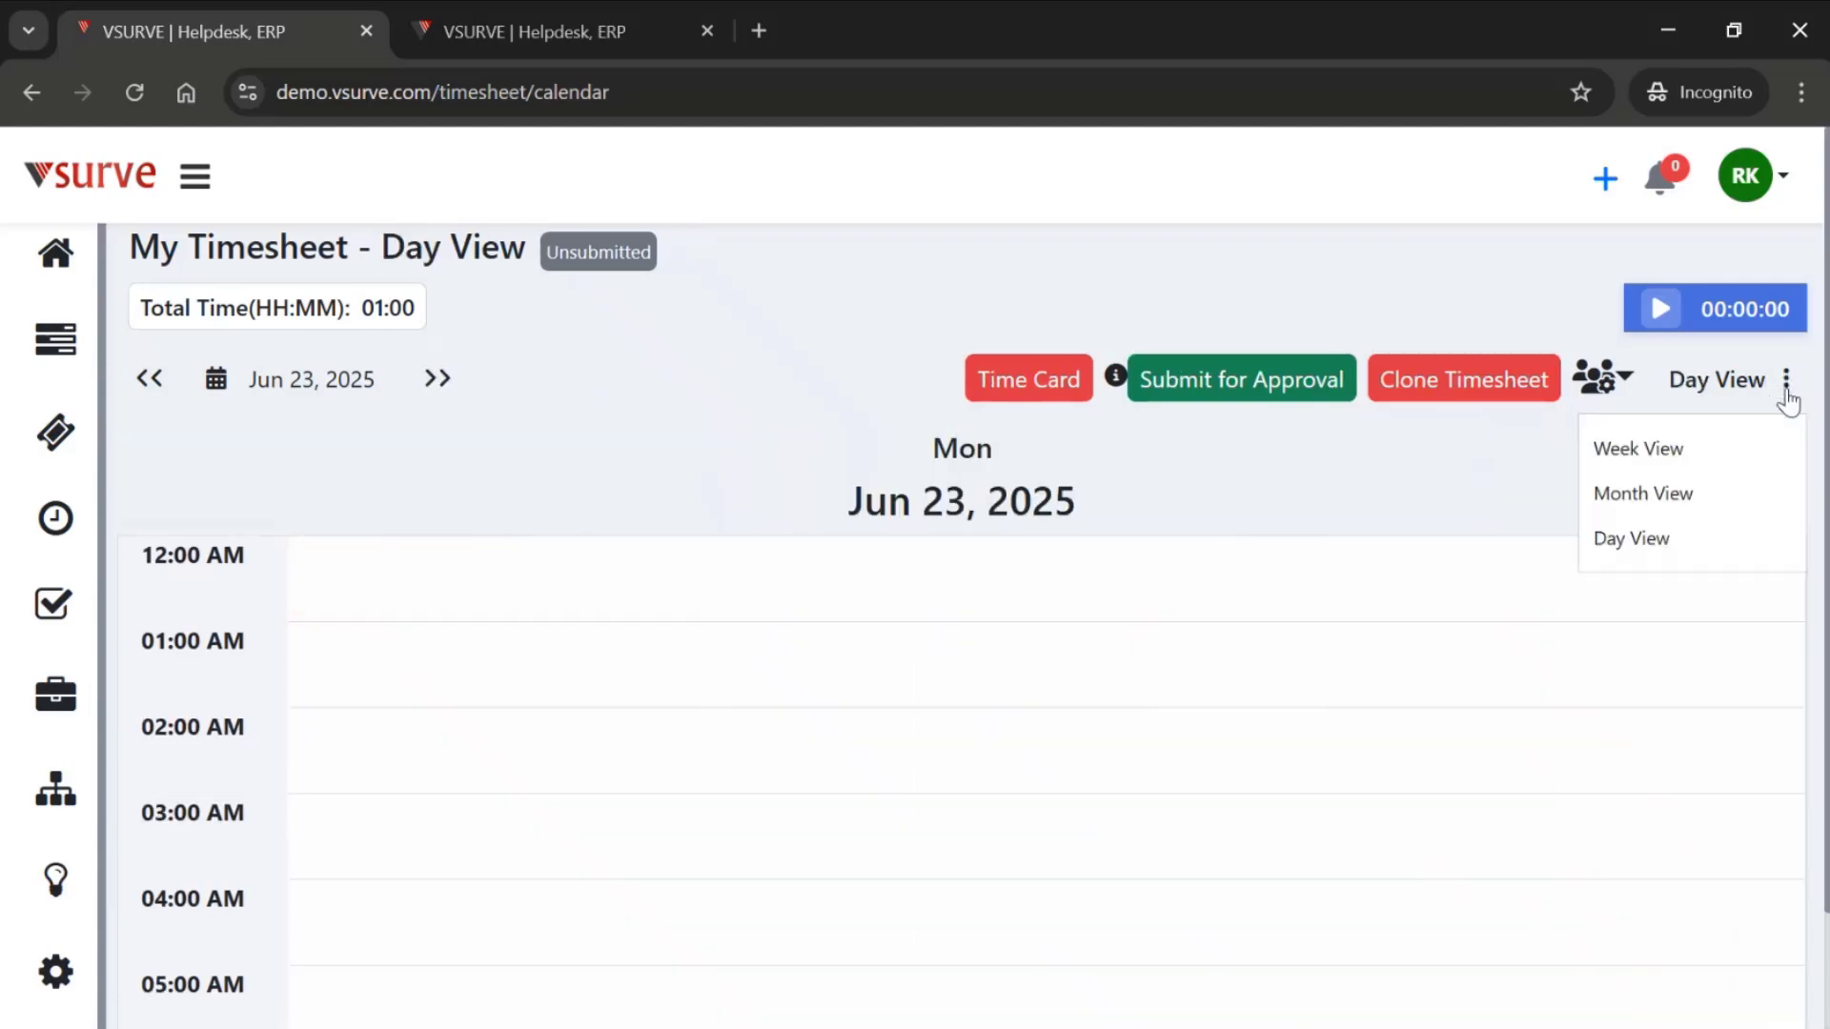
left_click(1617, 449)
- Look through the week's hourly grid for the calendar events from Monday to Friday
scroll(1483, 695, "down", 8)
scroll(1483, 695, "up", 8)
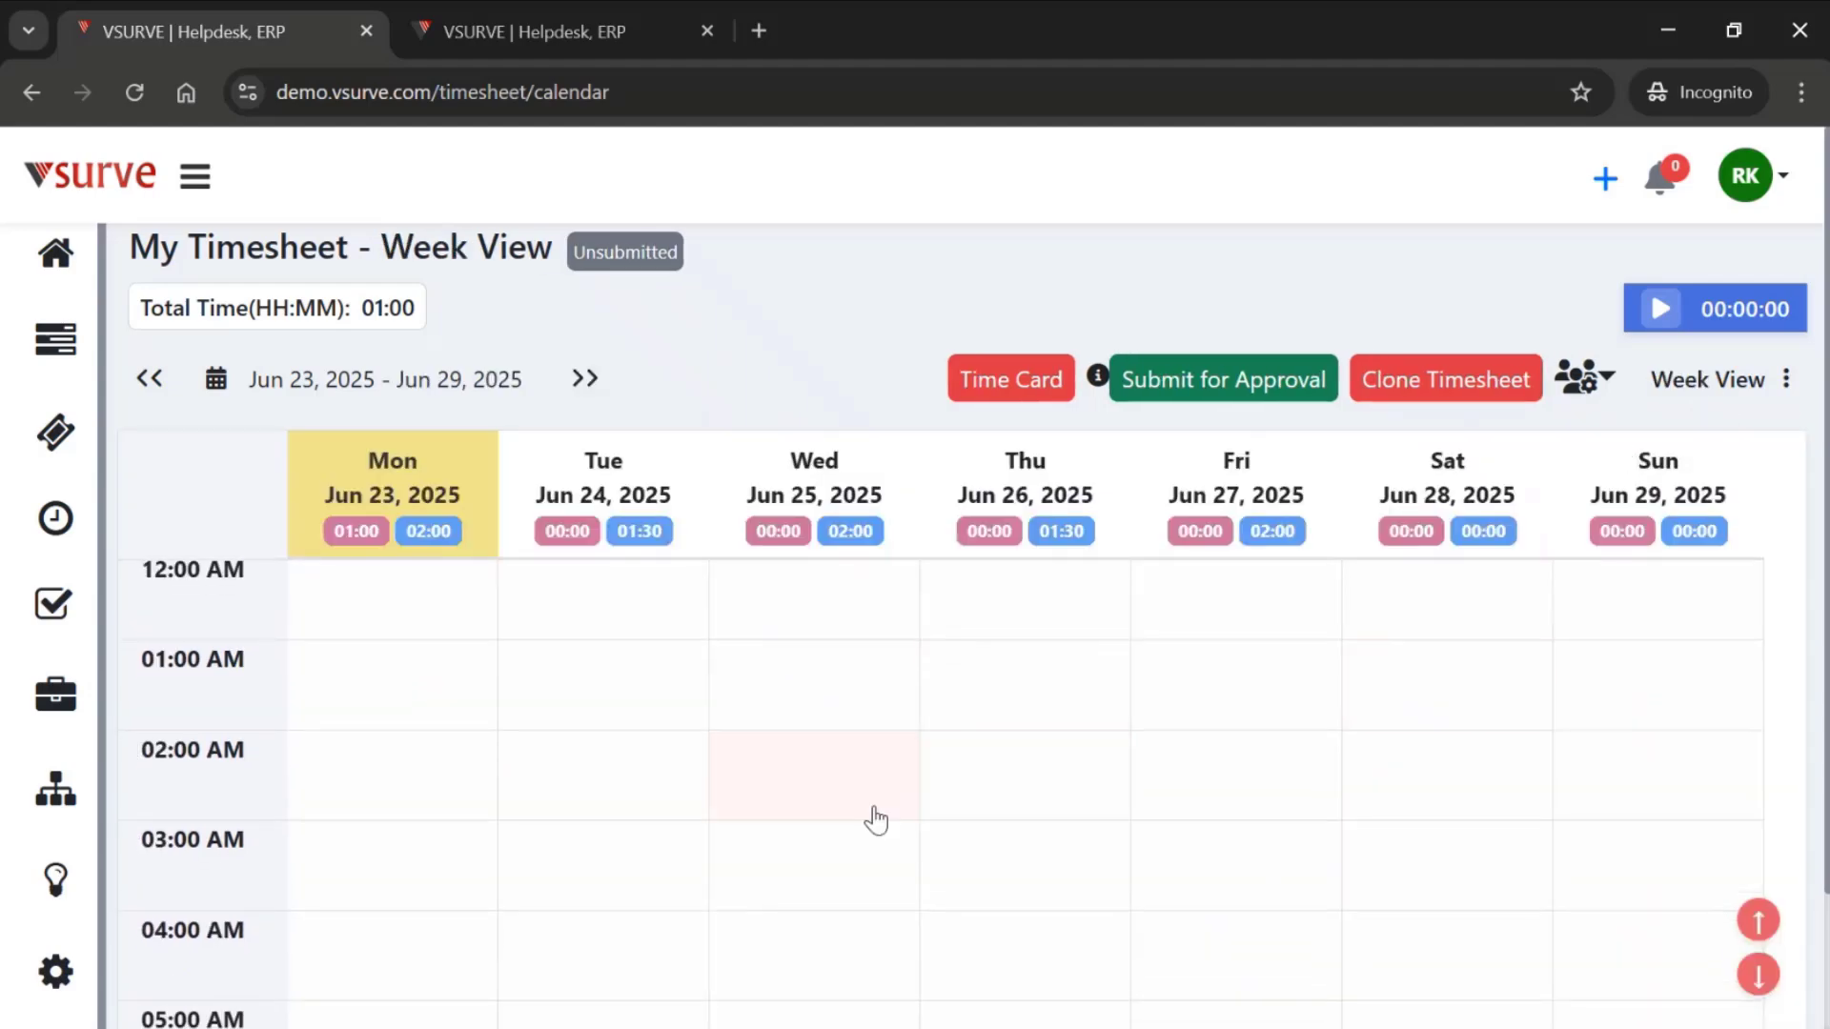
scroll(864, 848, "down", 15)
scroll(864, 848, "up", 15)
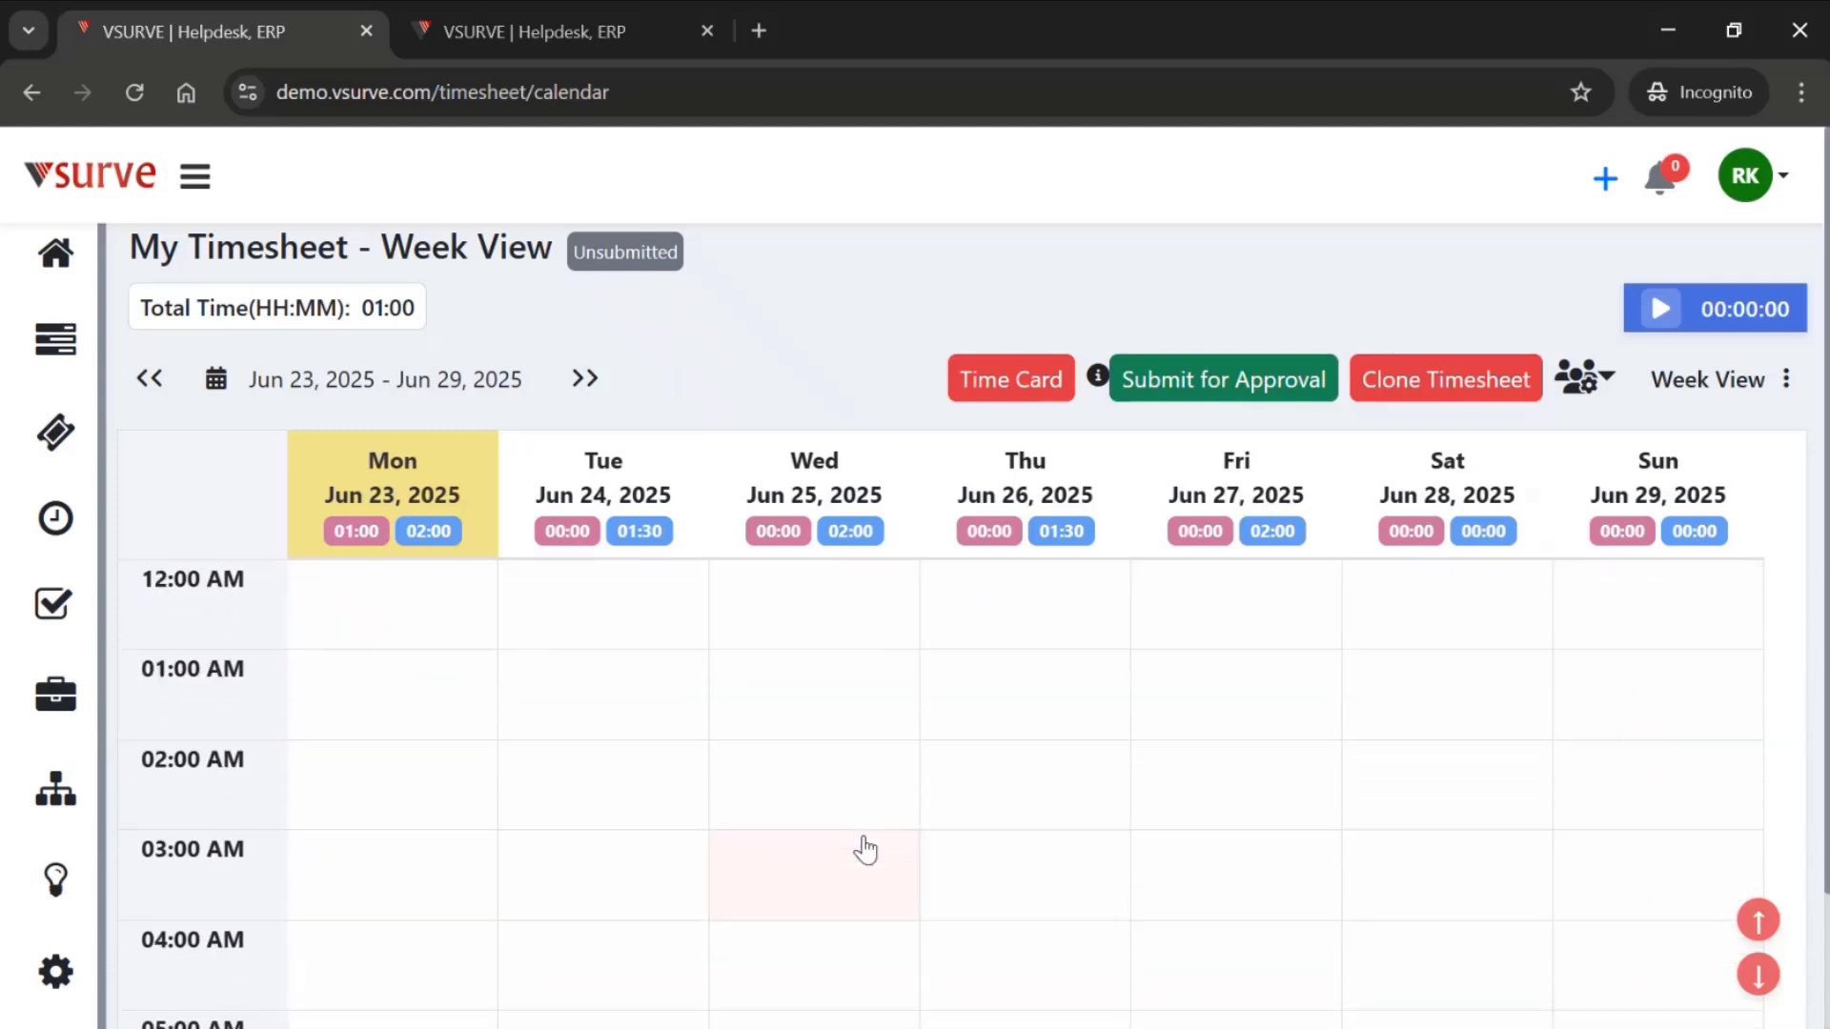
scroll(458, 809, "down", 16)
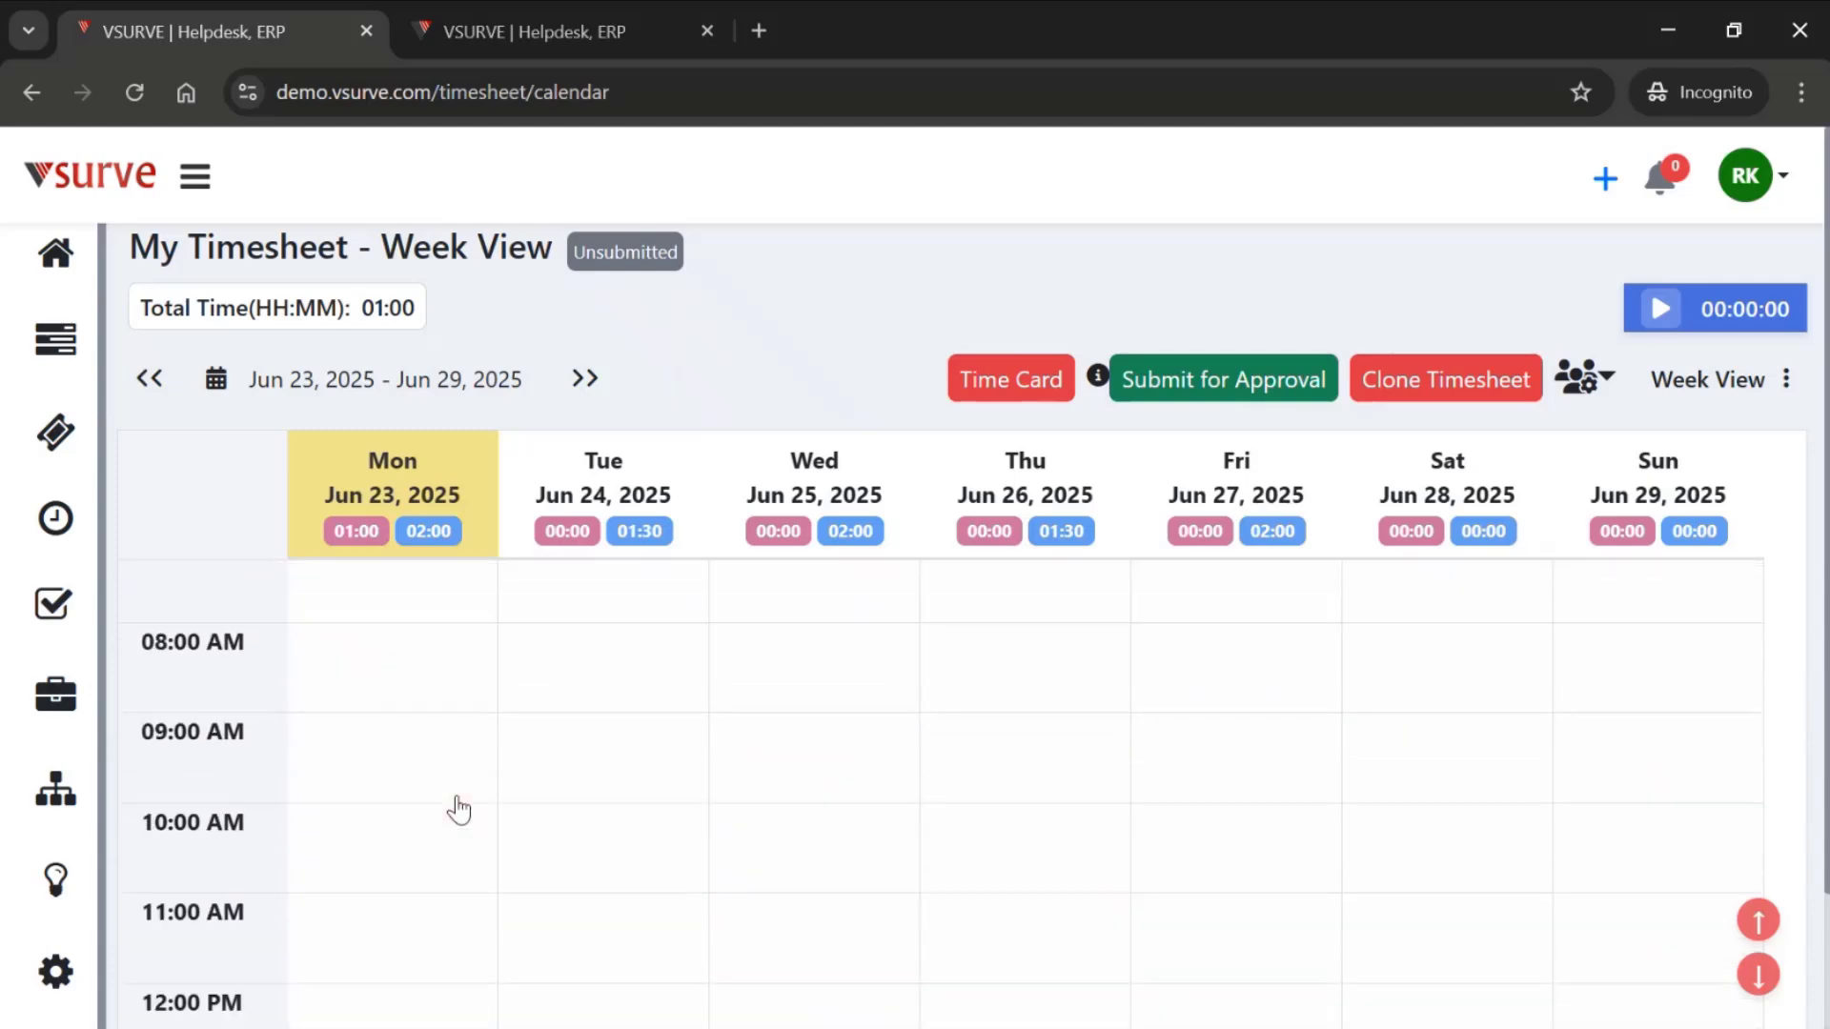
mouse_move(831, 620)
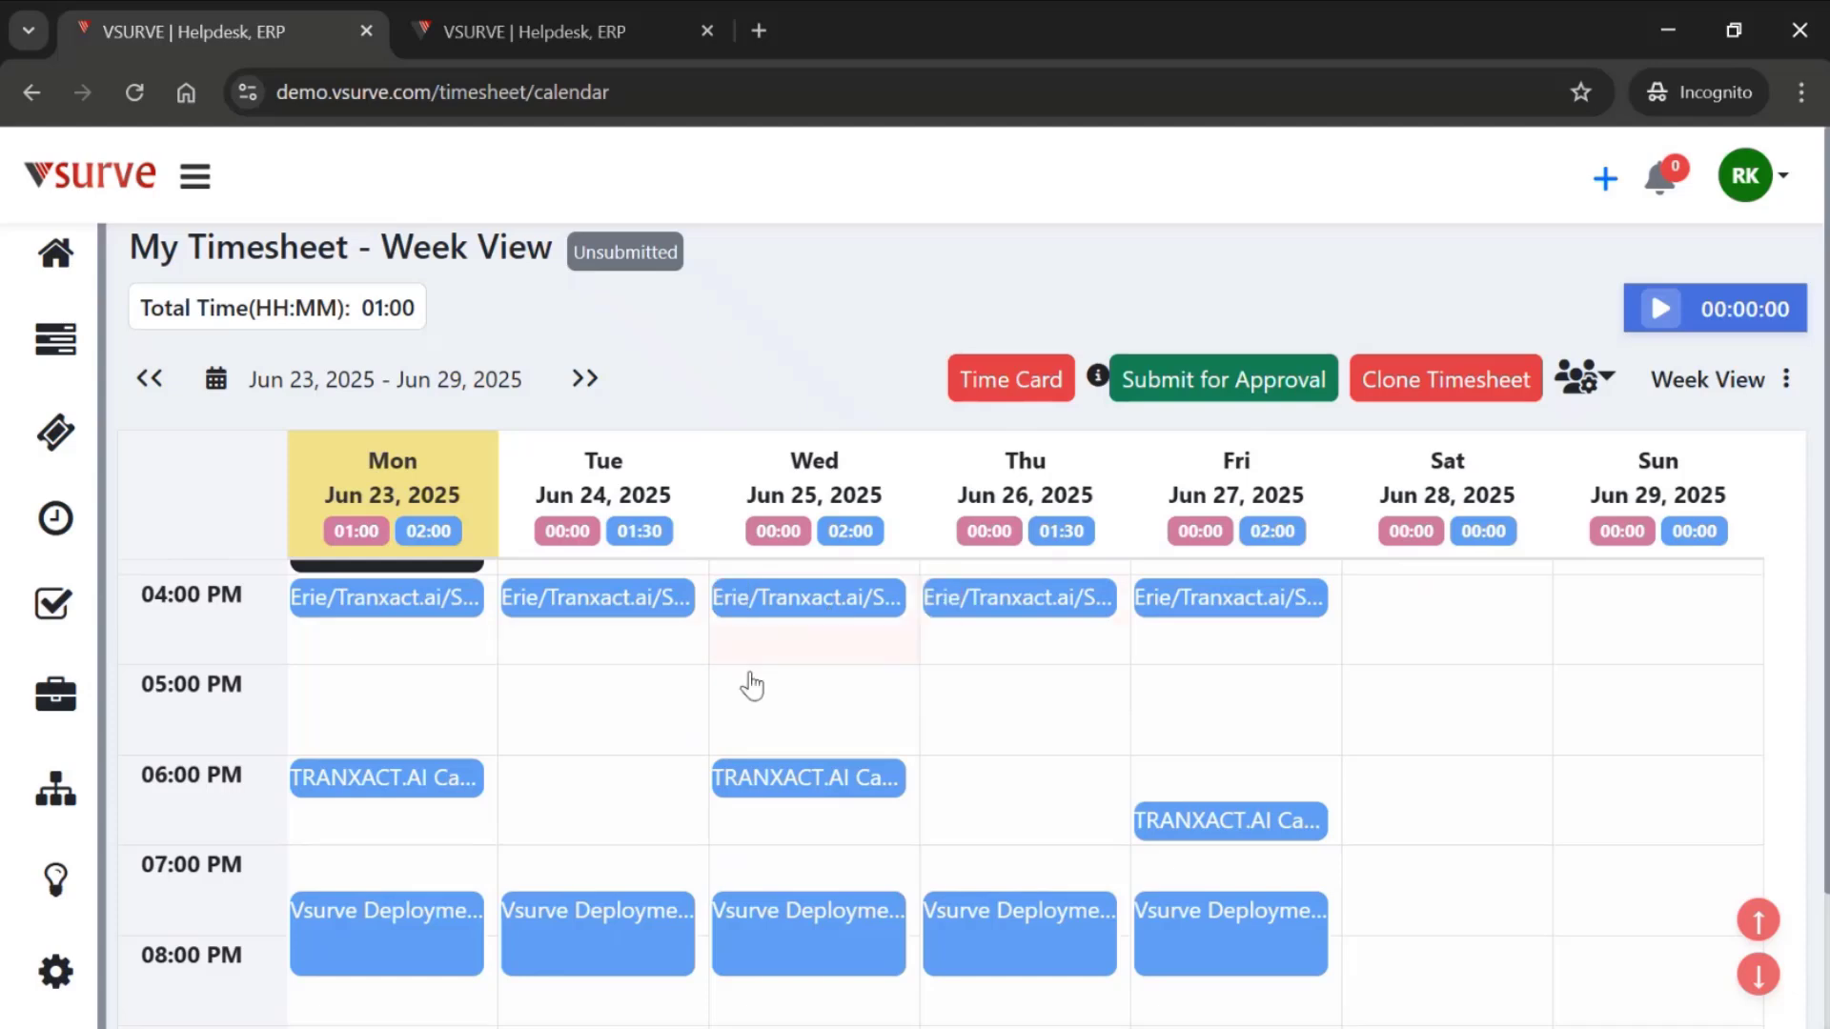
scroll(719, 715, "up", 1)
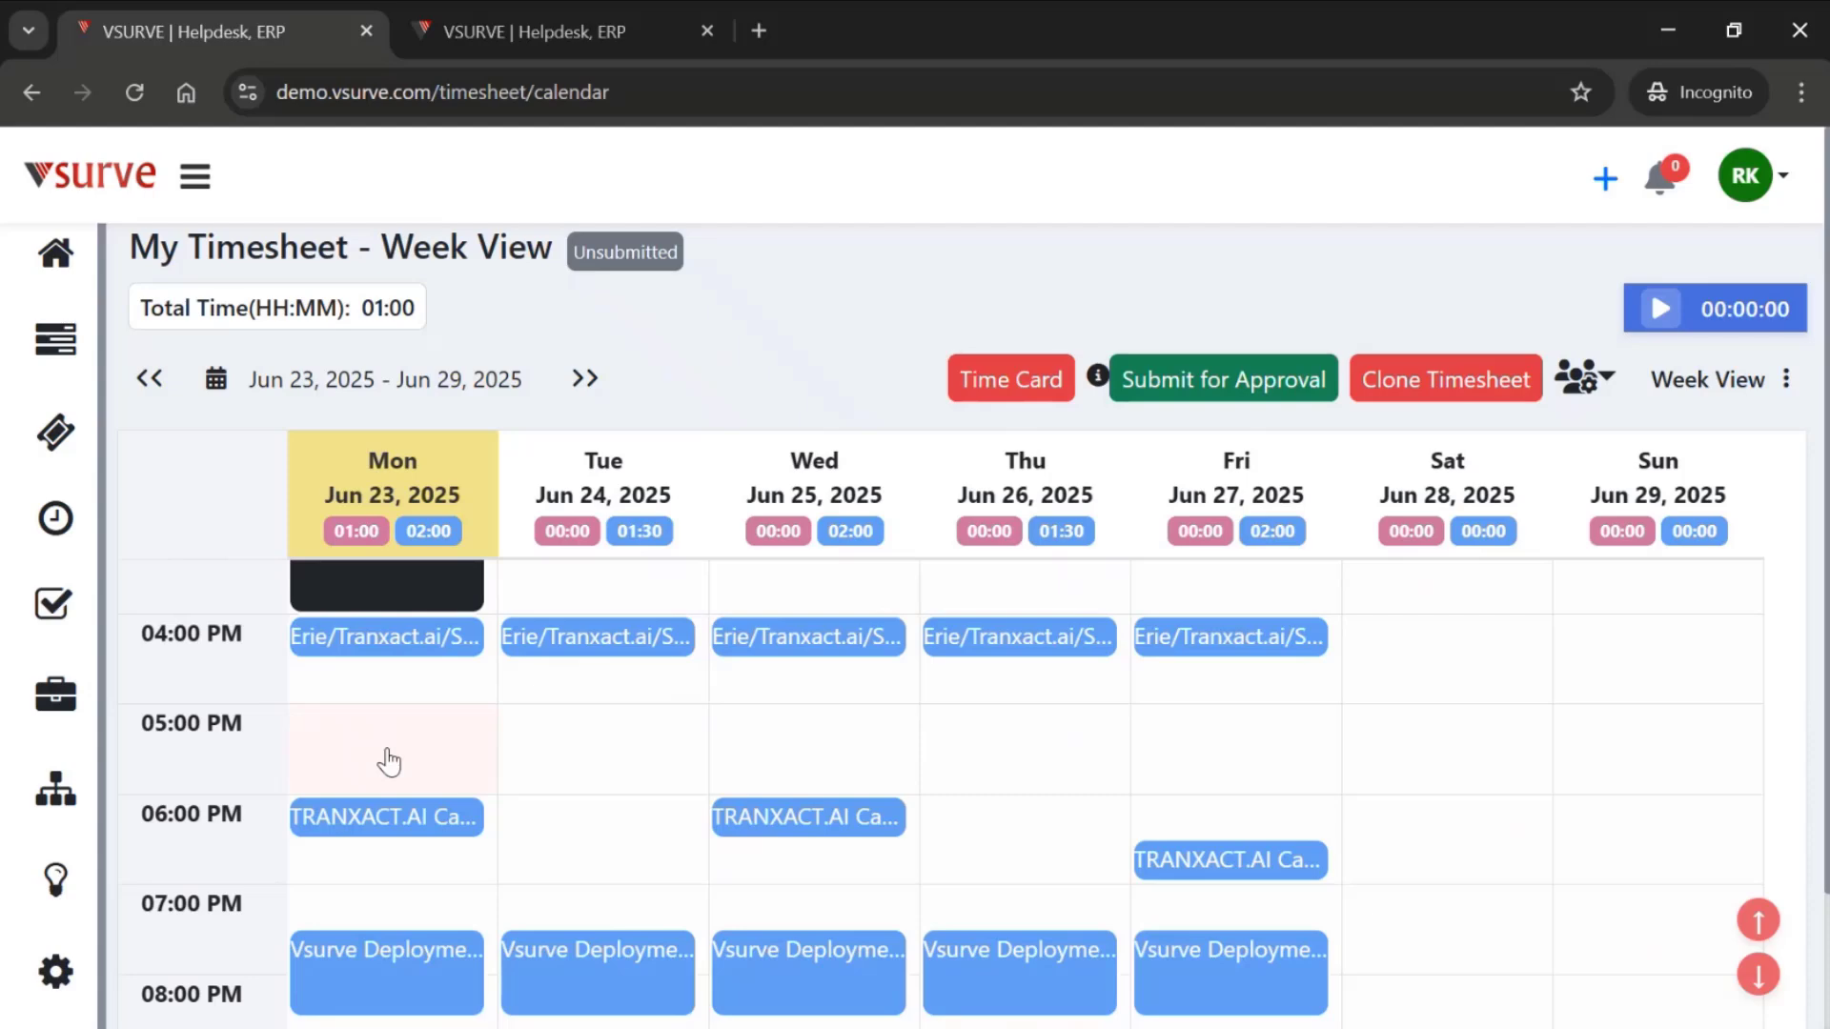
- Start a Monday 5:00 PM time entry with project Vsurve 2.0, ticket Activities Module UI and API, and activity UI & API activity
left_click(347, 747)
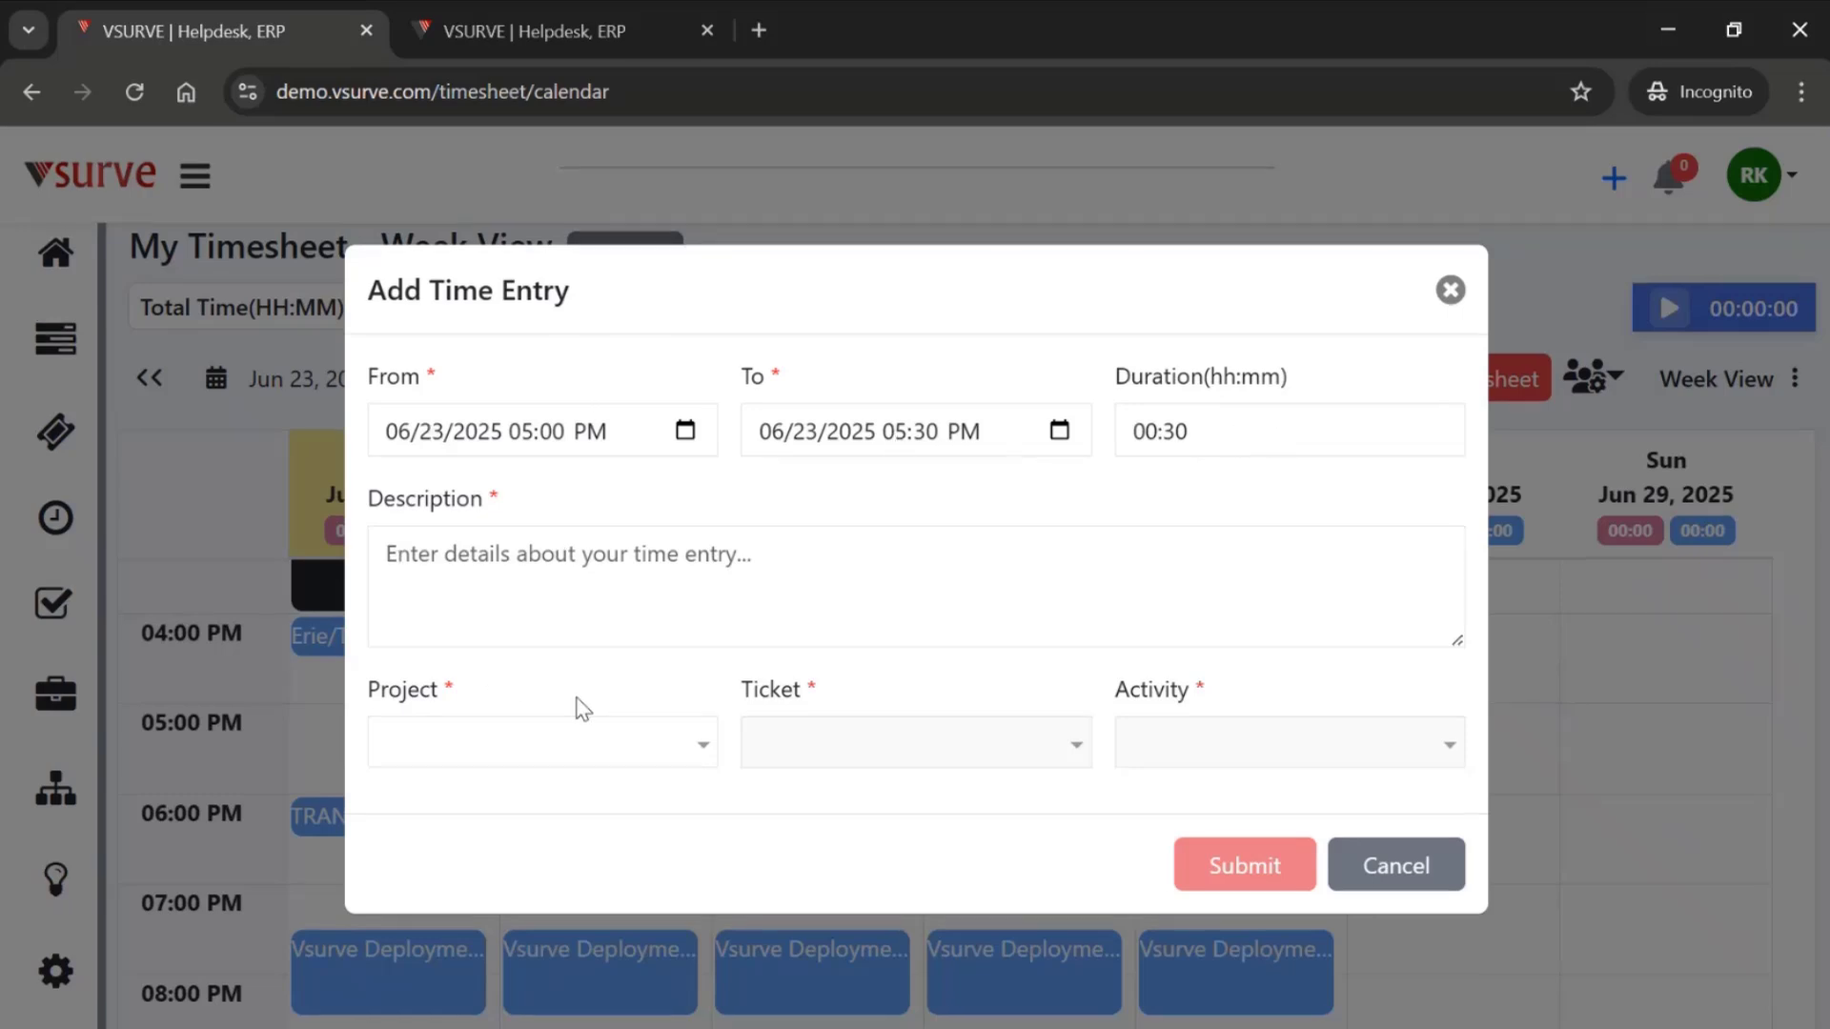
left_click(669, 738)
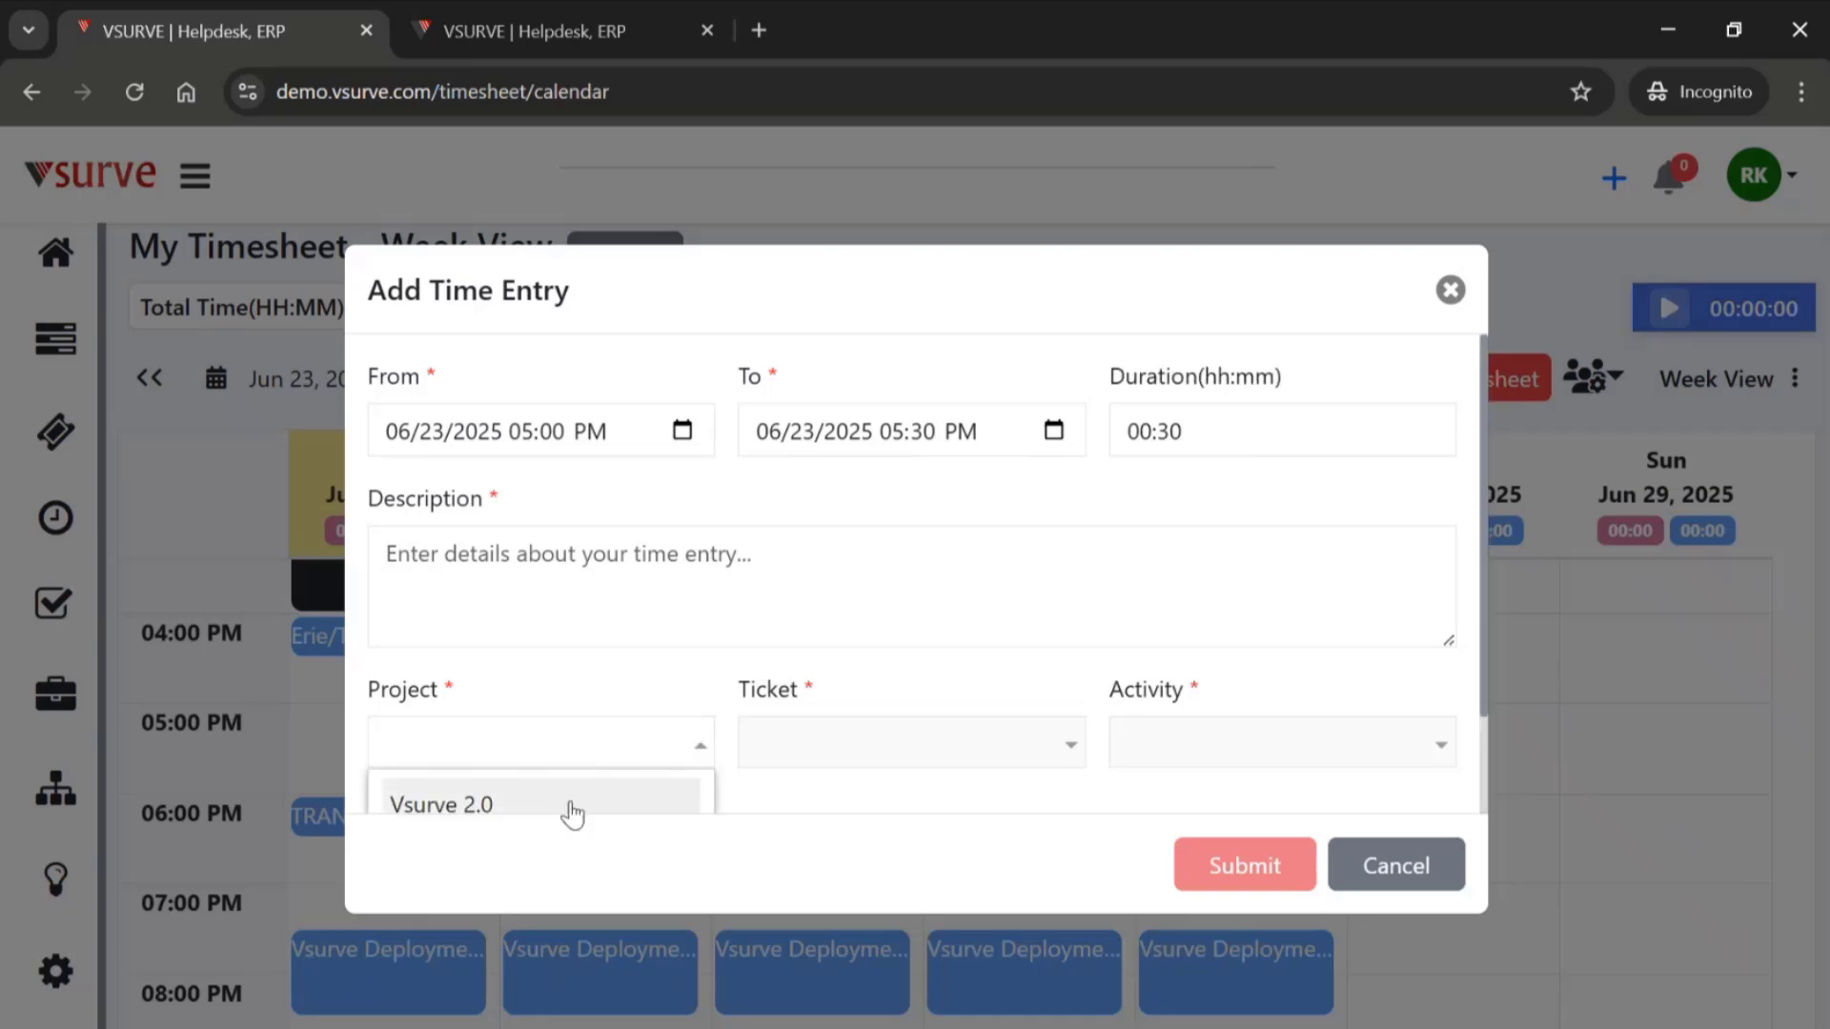
scroll(572, 813, "down", 1)
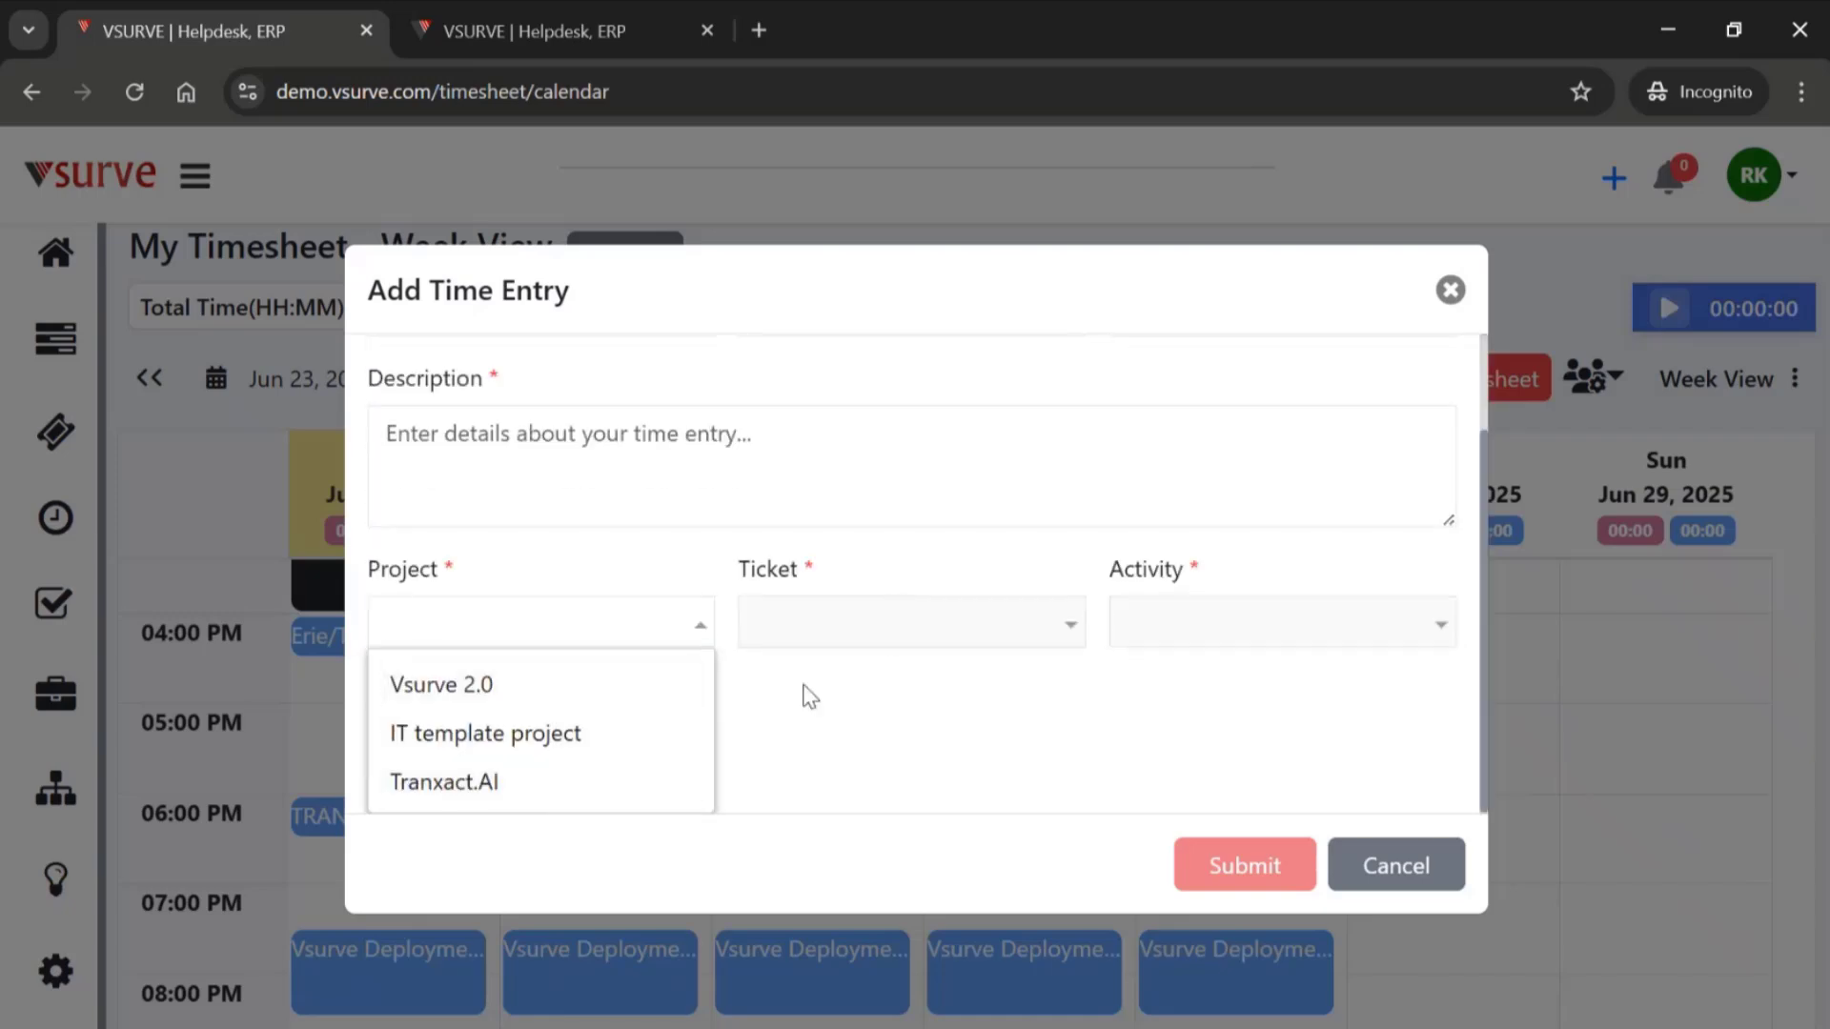
left_click(486, 689)
left_click(1175, 760)
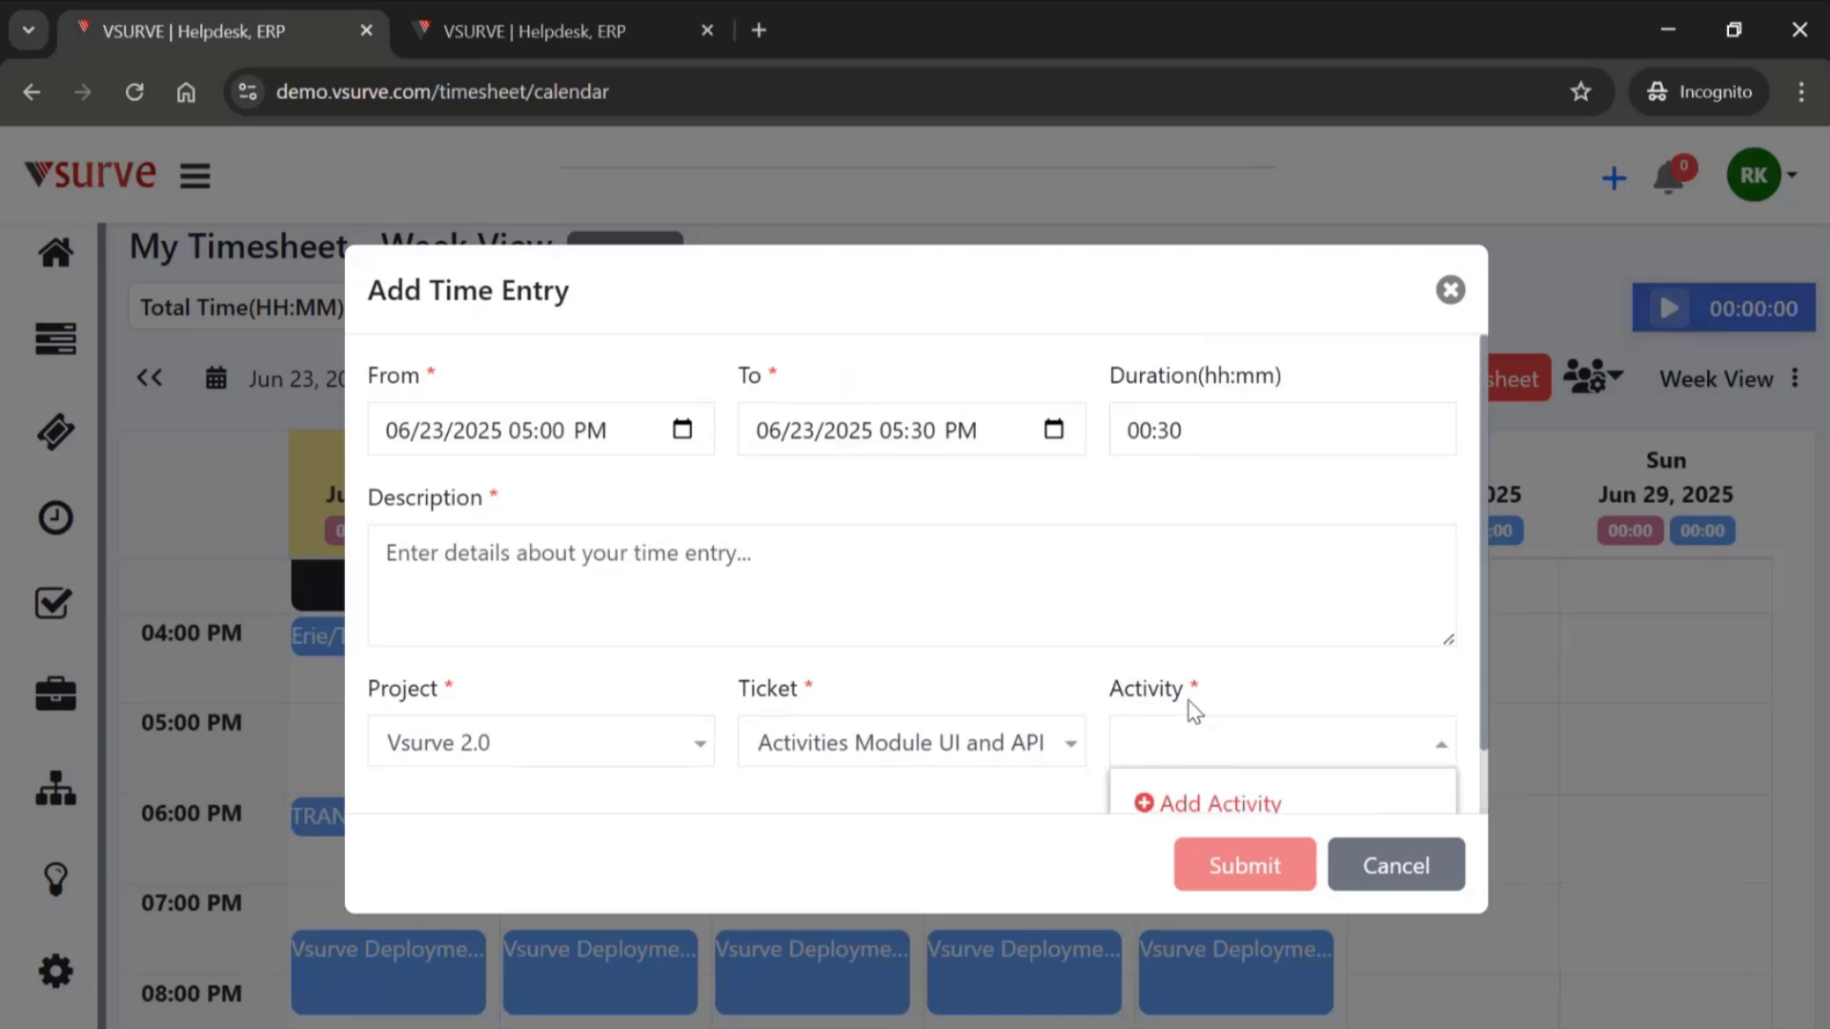
scroll(1147, 789, "down", 1)
left_click(1147, 788)
- Describe the time entry as "This is test time entry" and submit it
left_click(639, 572)
type("This is")
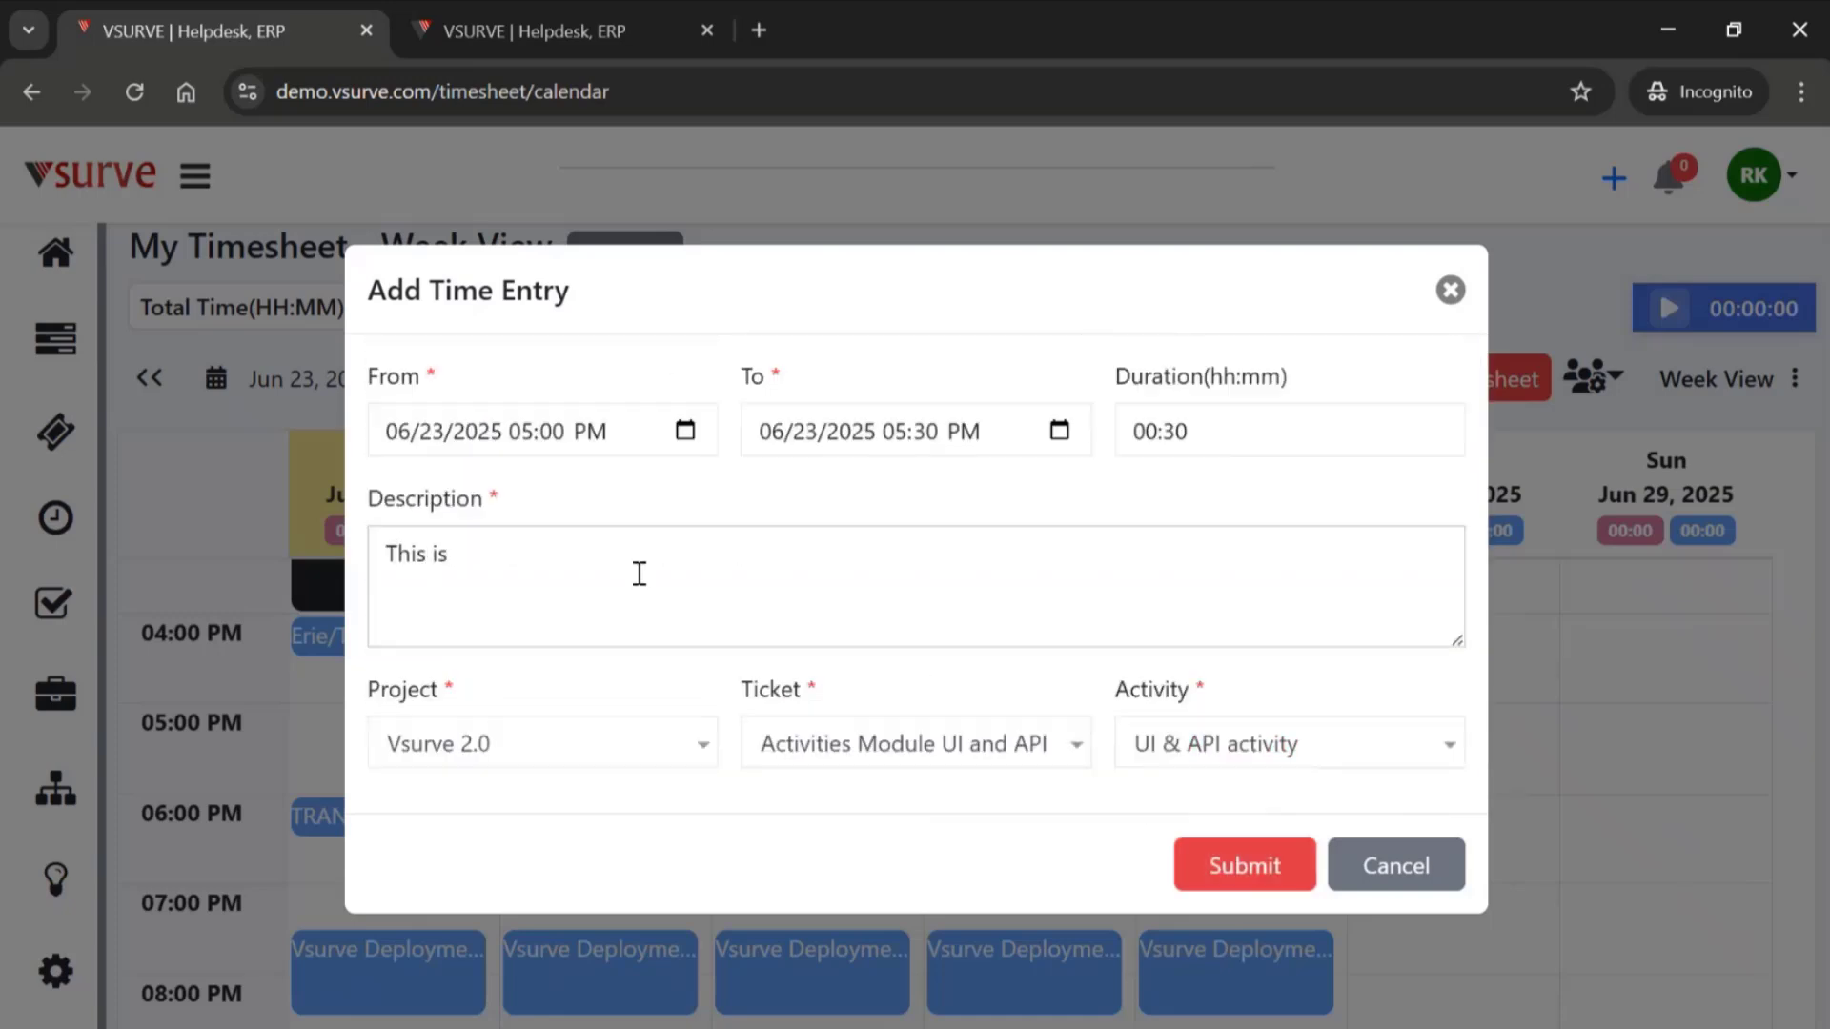
type(" testitime enrtry")
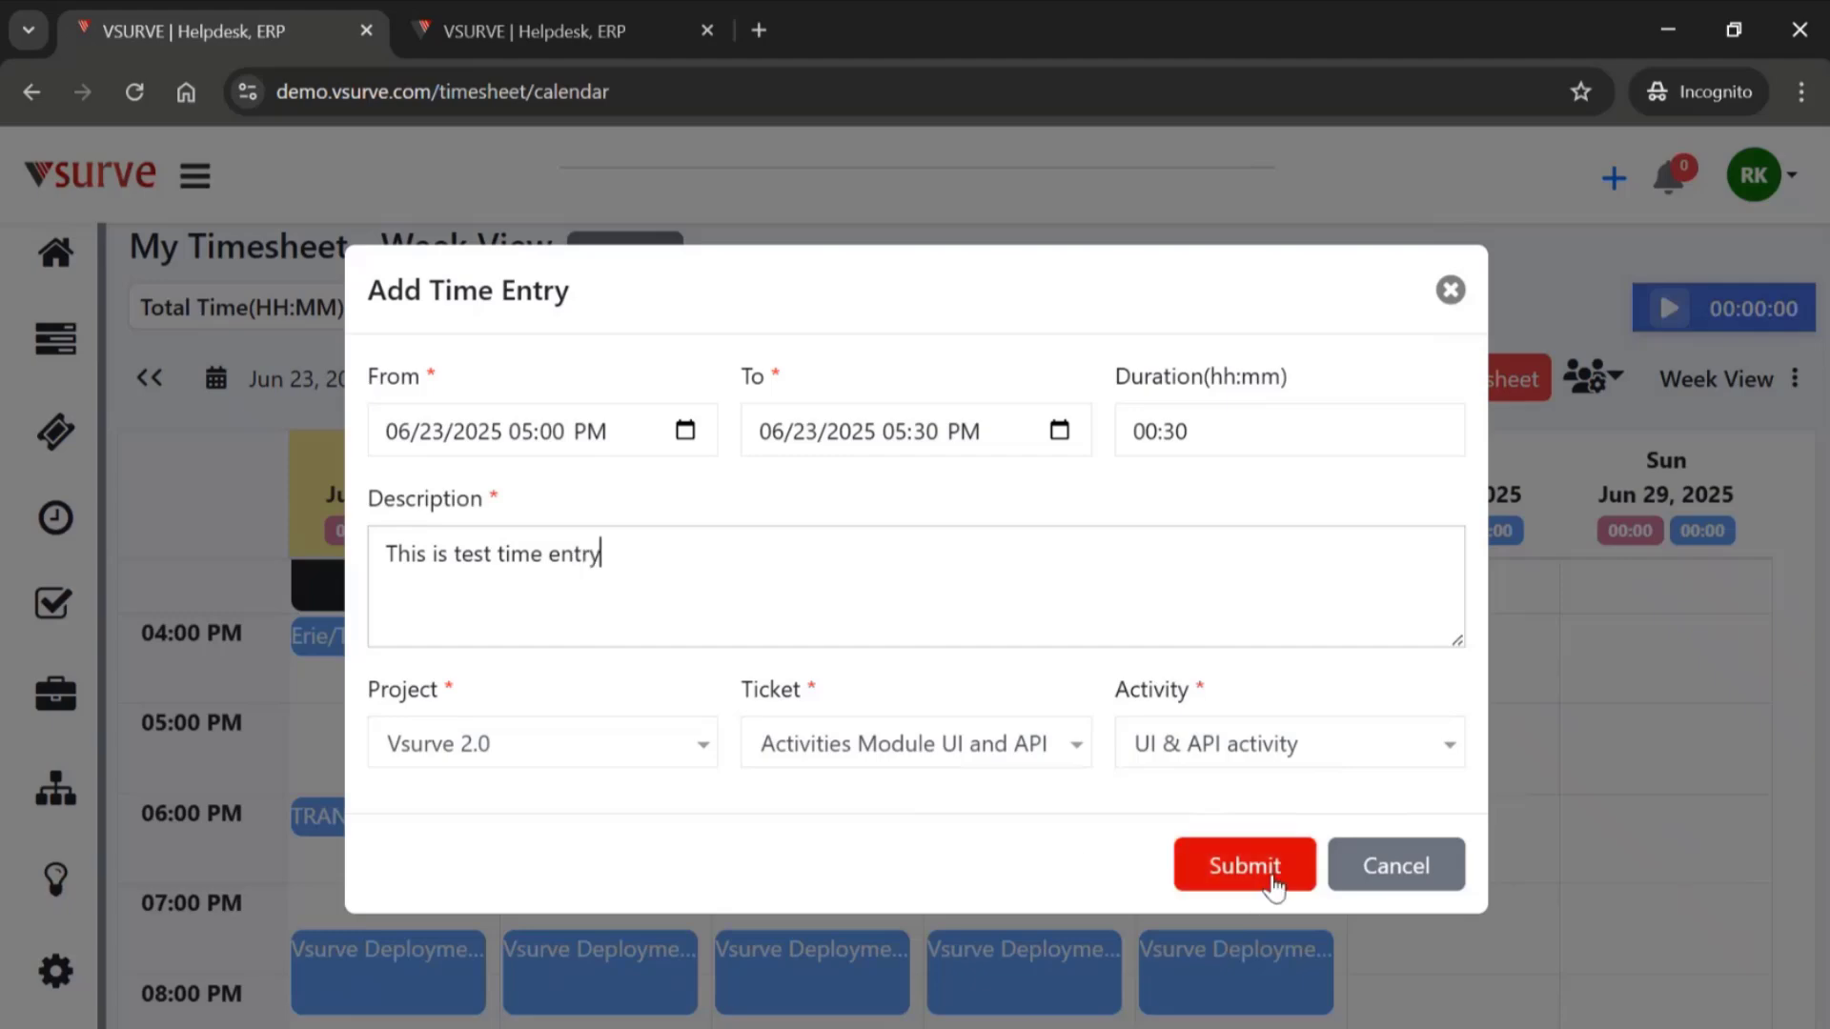
left_click(1274, 884)
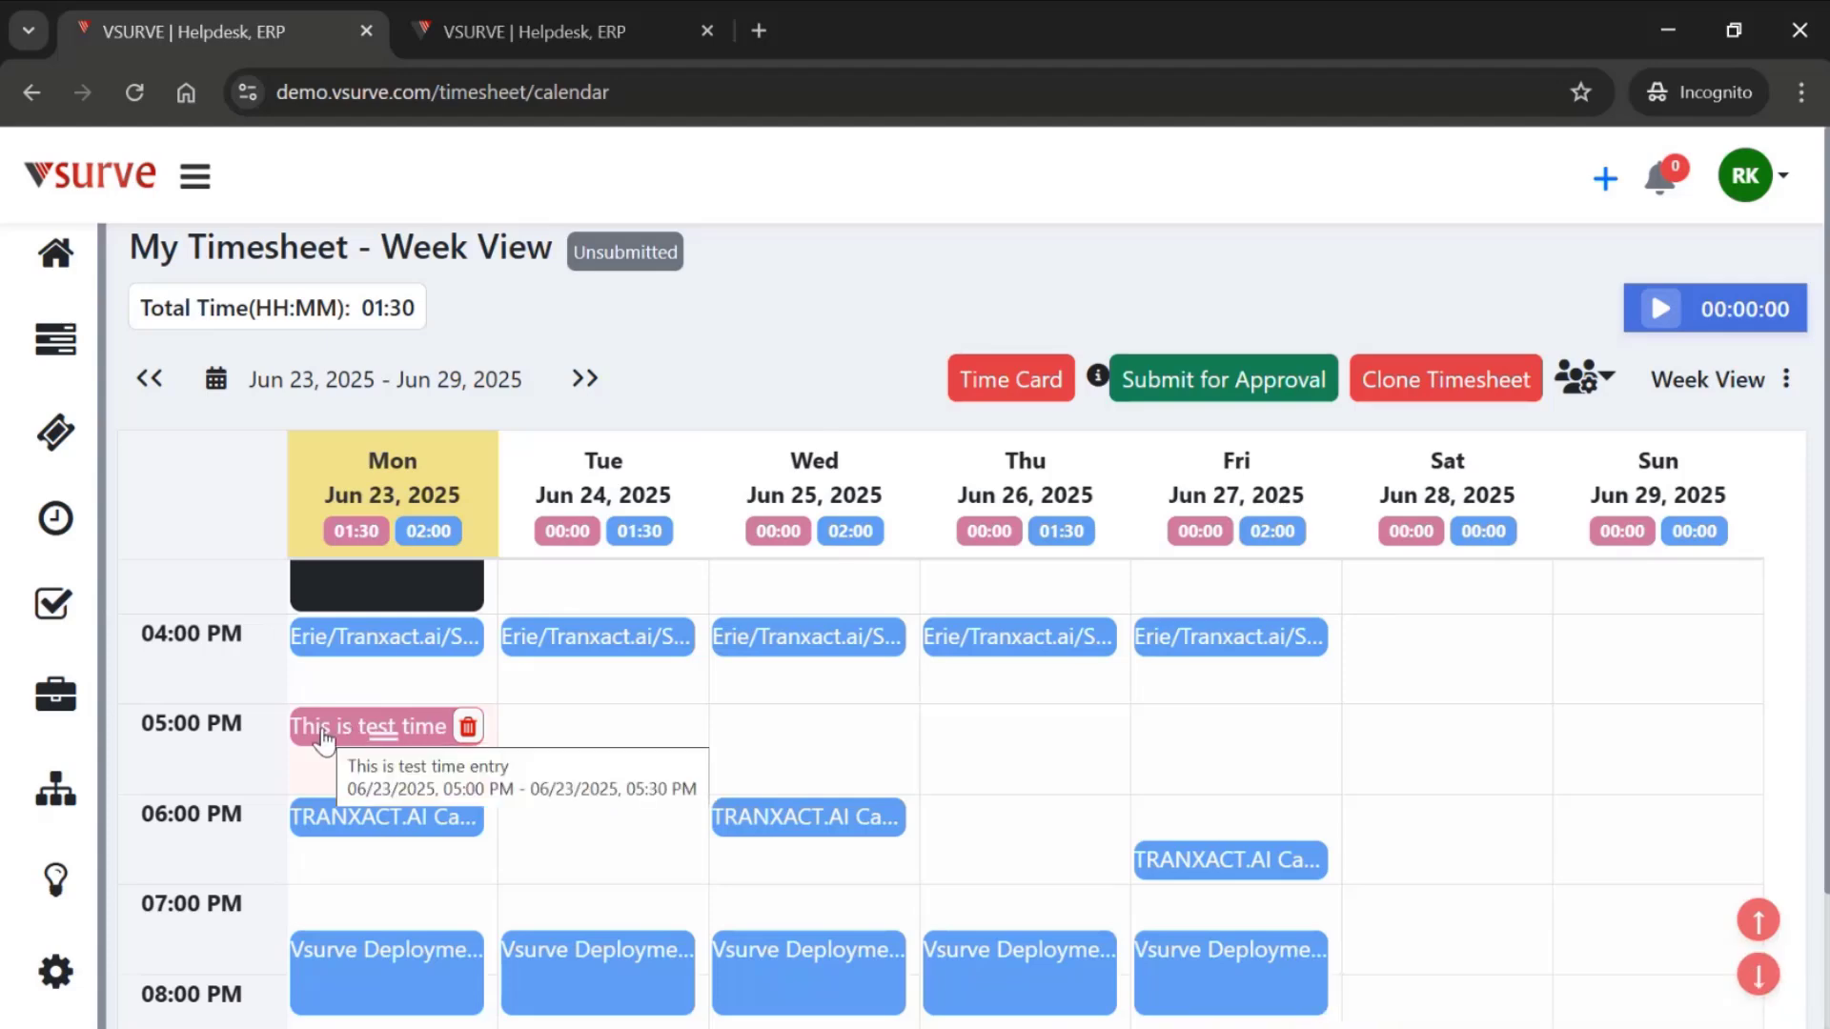
- Move the test time entry to Wednesday, Jun 25 at 5:00 PM and extend it to one hour
left_click_drag(326, 740, 797, 739)
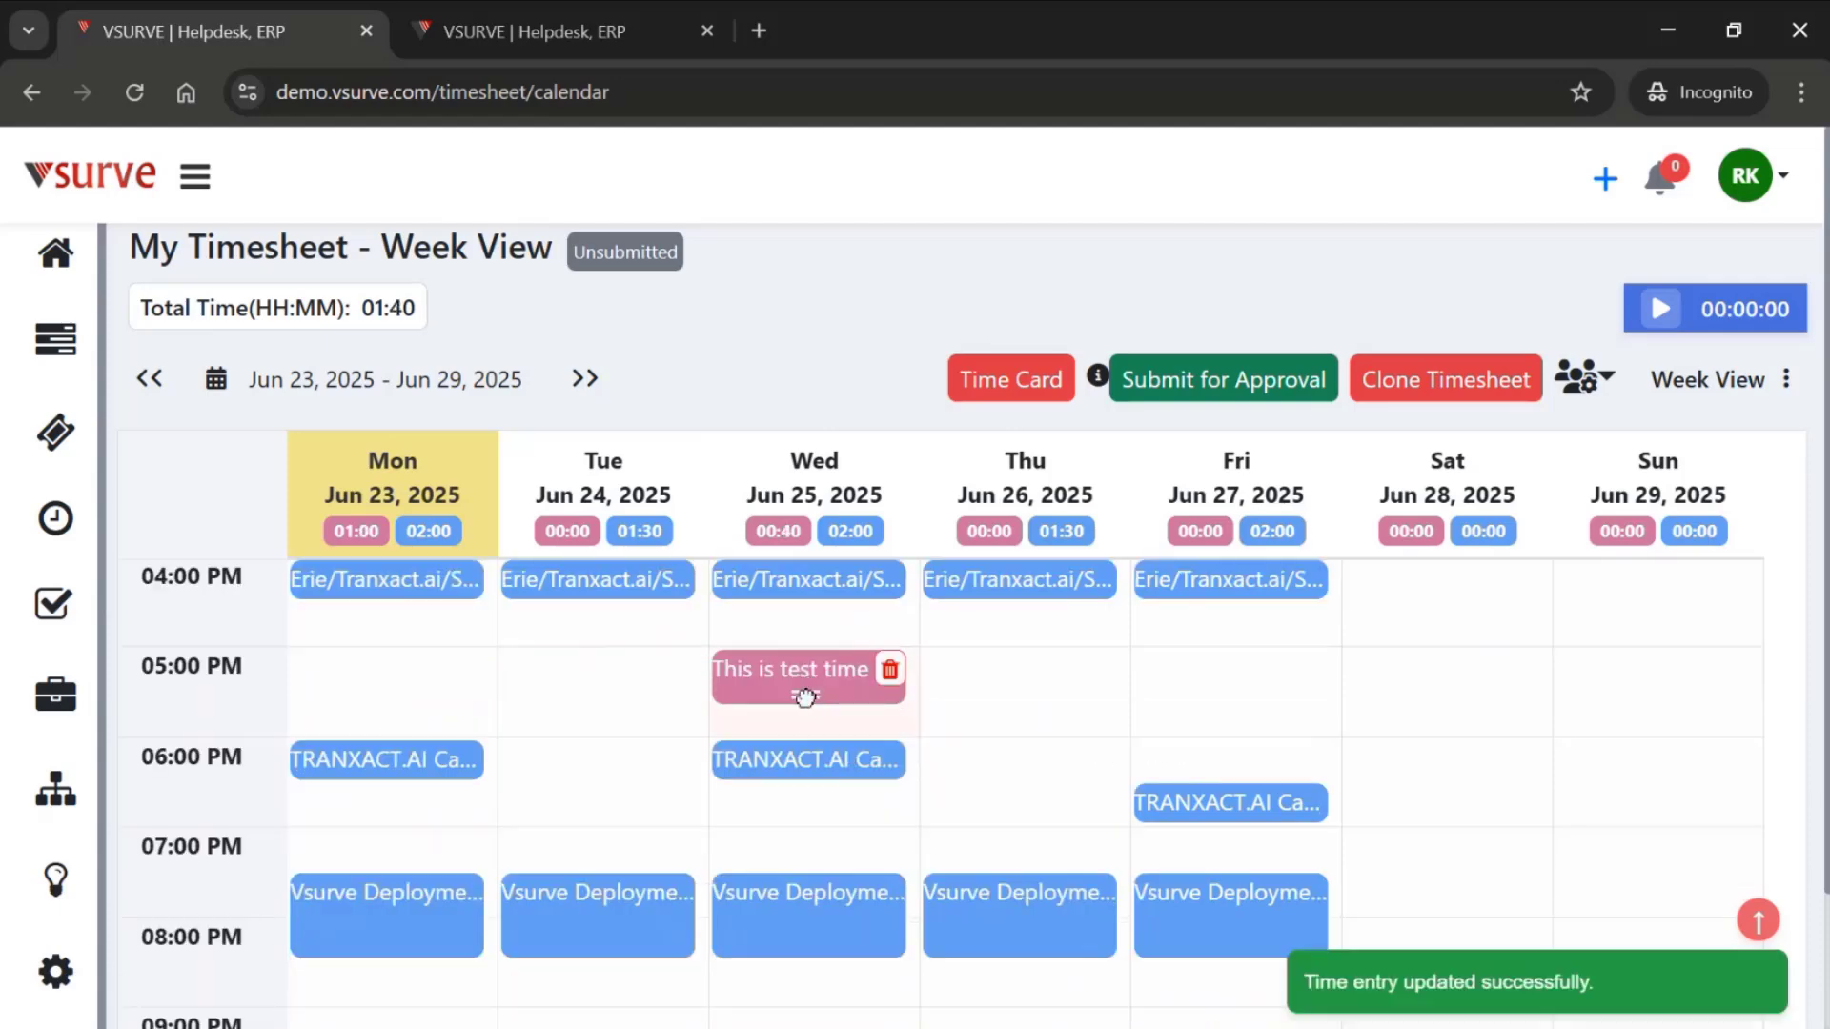
left_click_drag(802, 697, 803, 730)
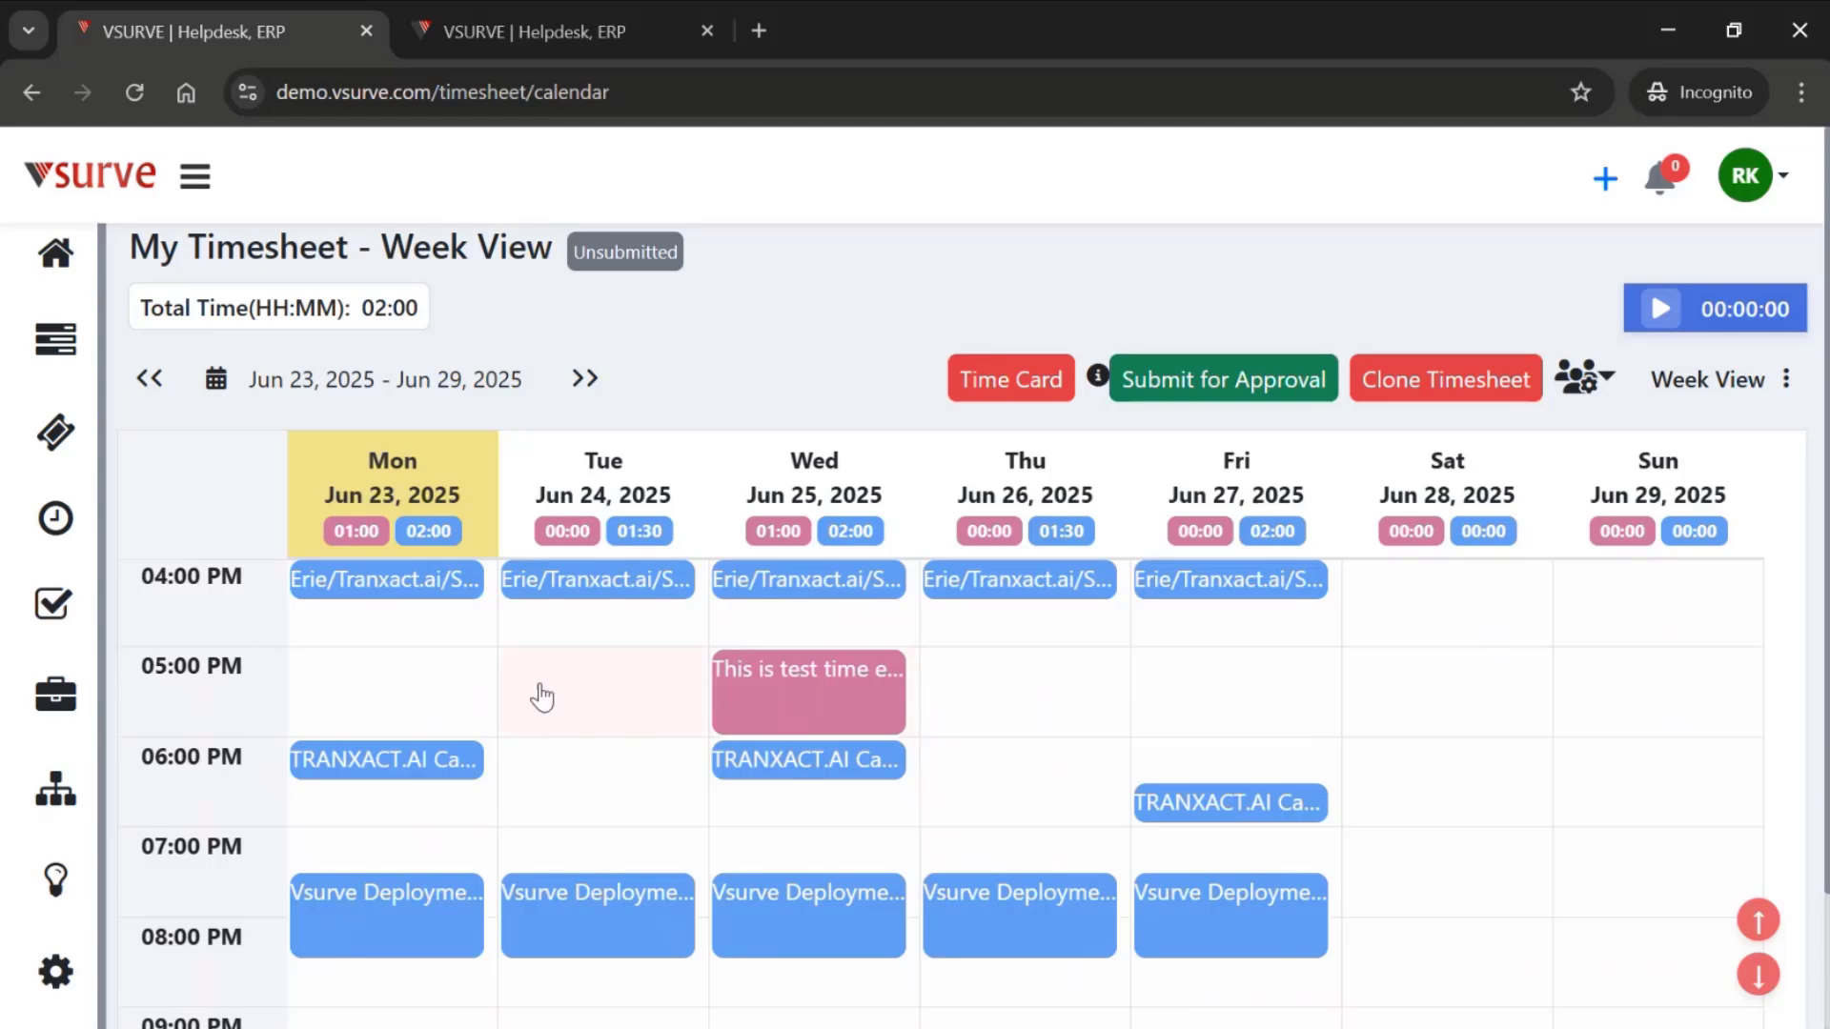
- Copy Monday's 3:00 PM Test event and 4:00 PM Erie/Tranxact.ai event into submitted time entries
scroll(541, 697, "up", 1)
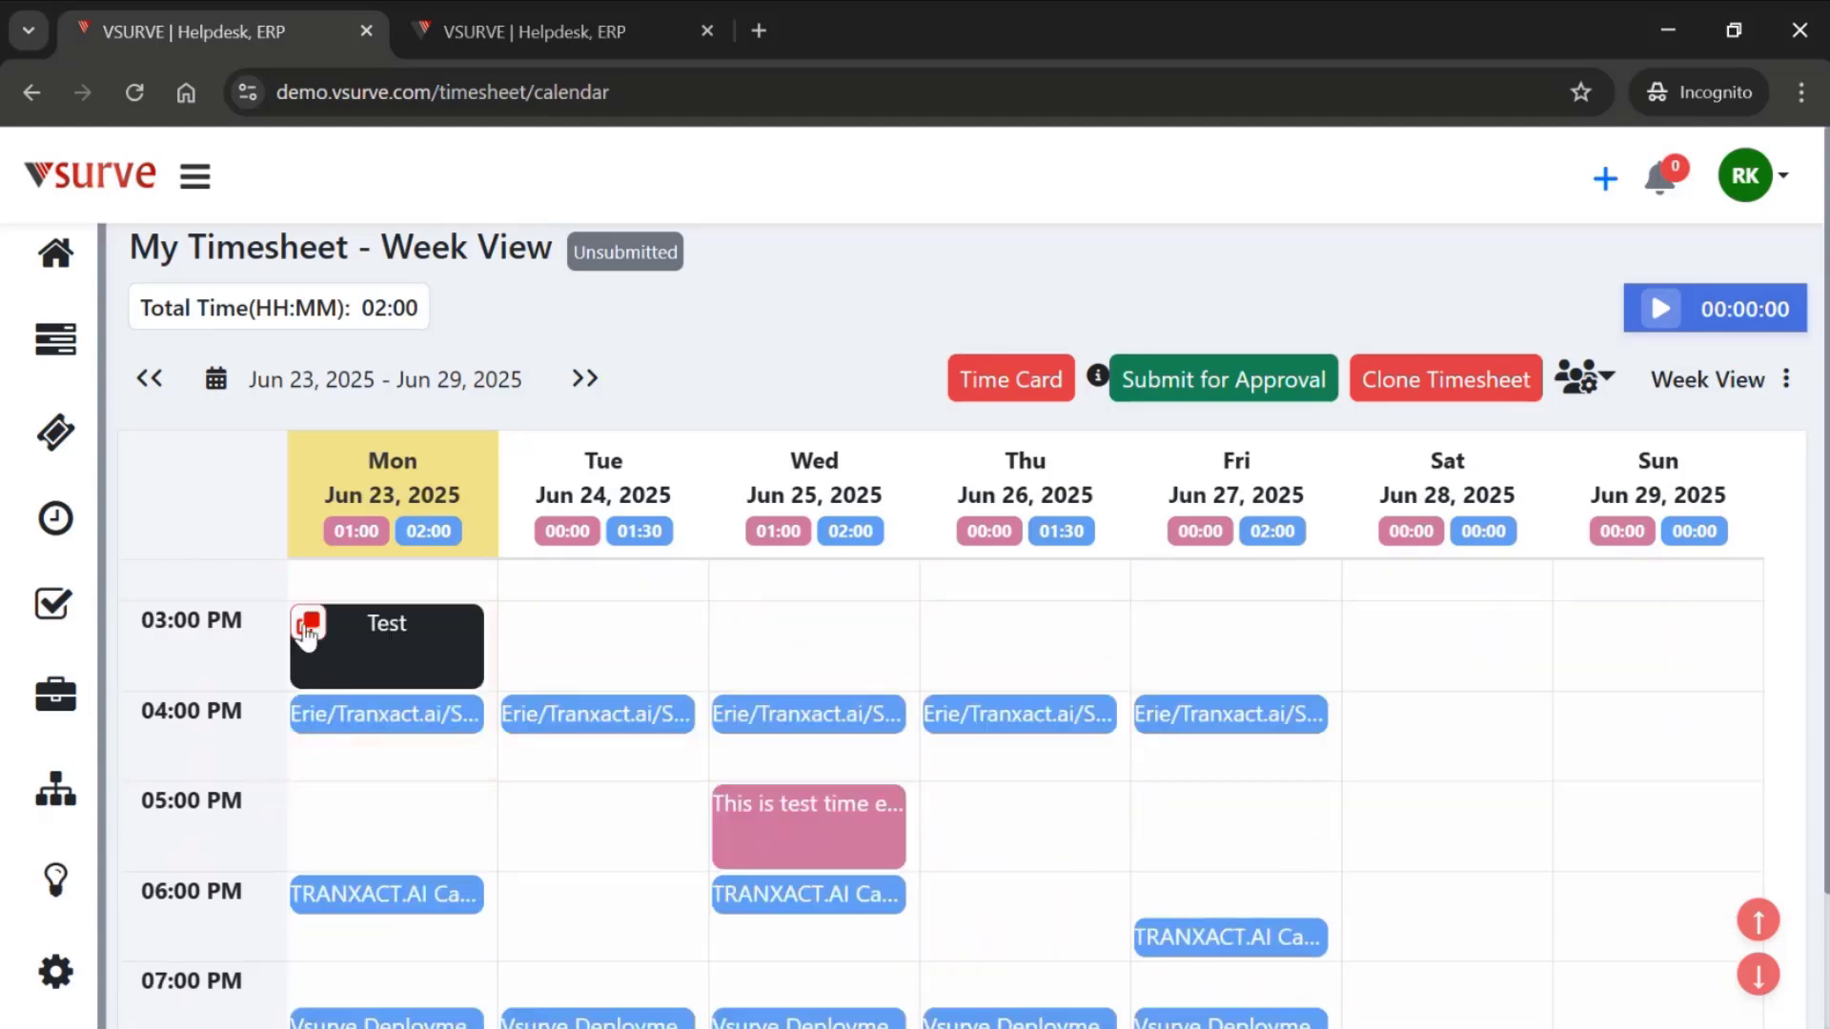
left_click(308, 624)
left_click(1239, 868)
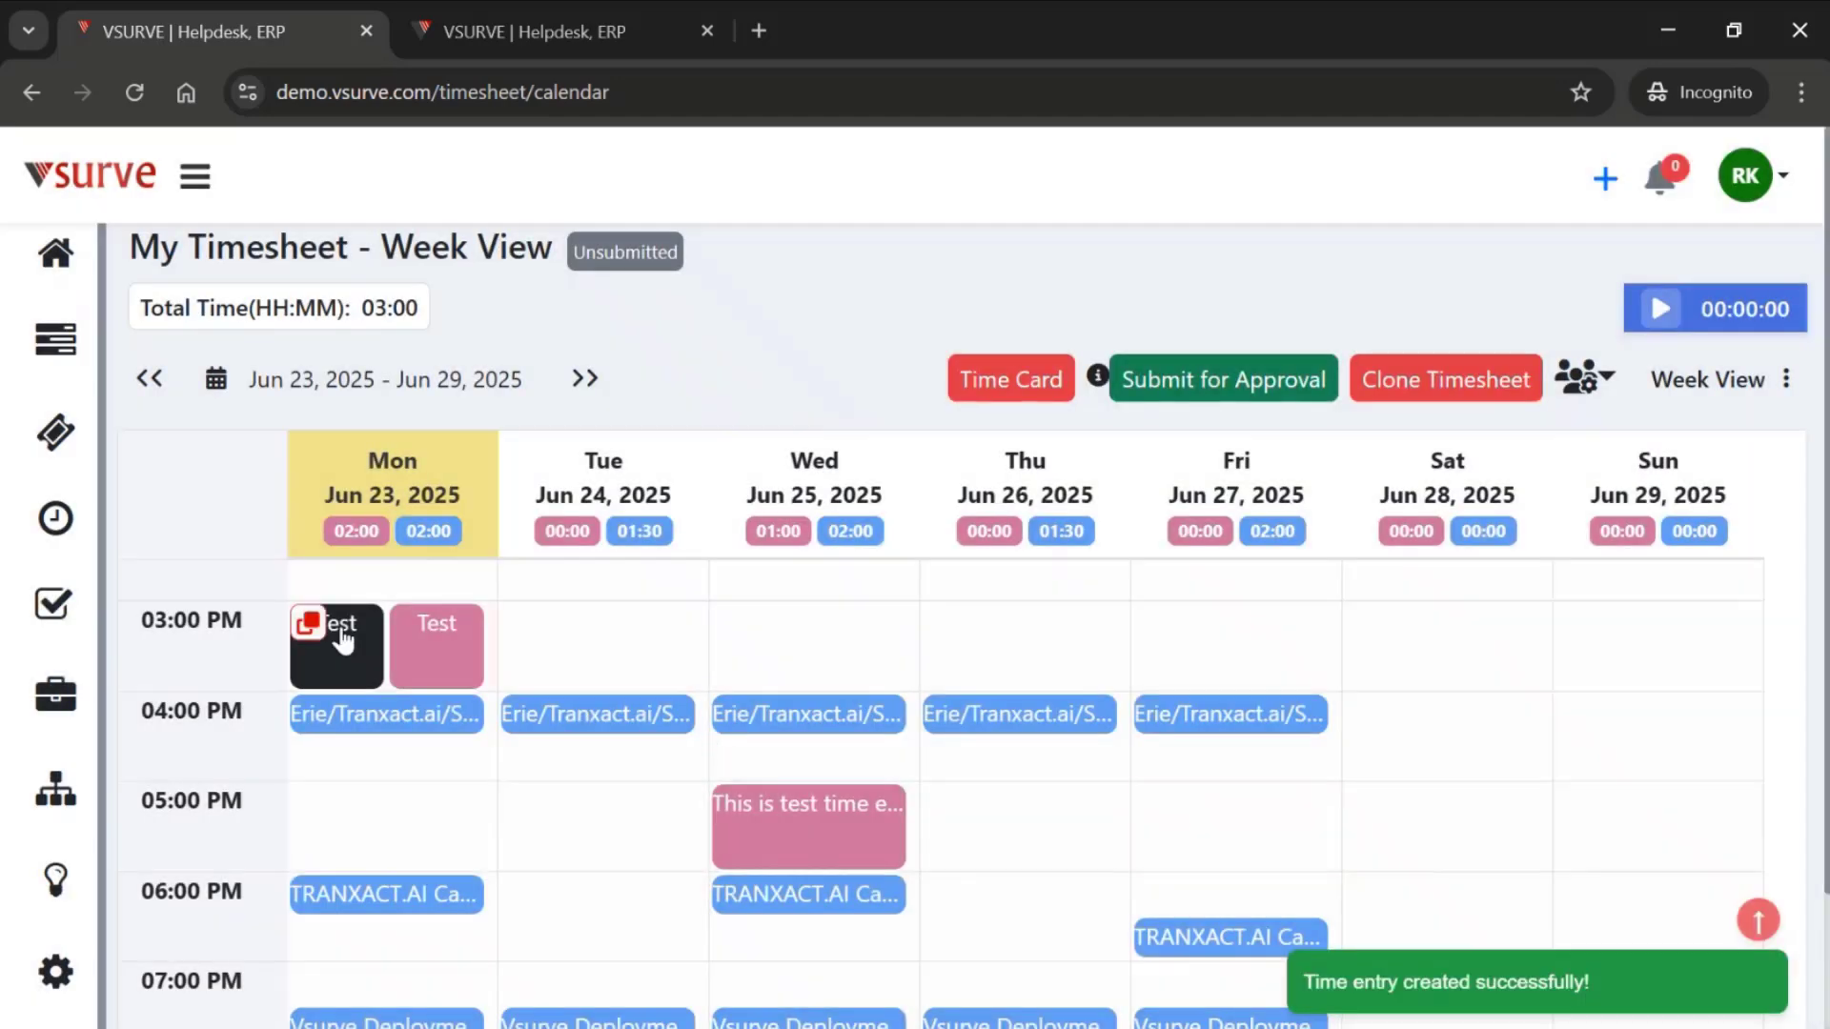
left_click(311, 713)
left_click(1269, 865)
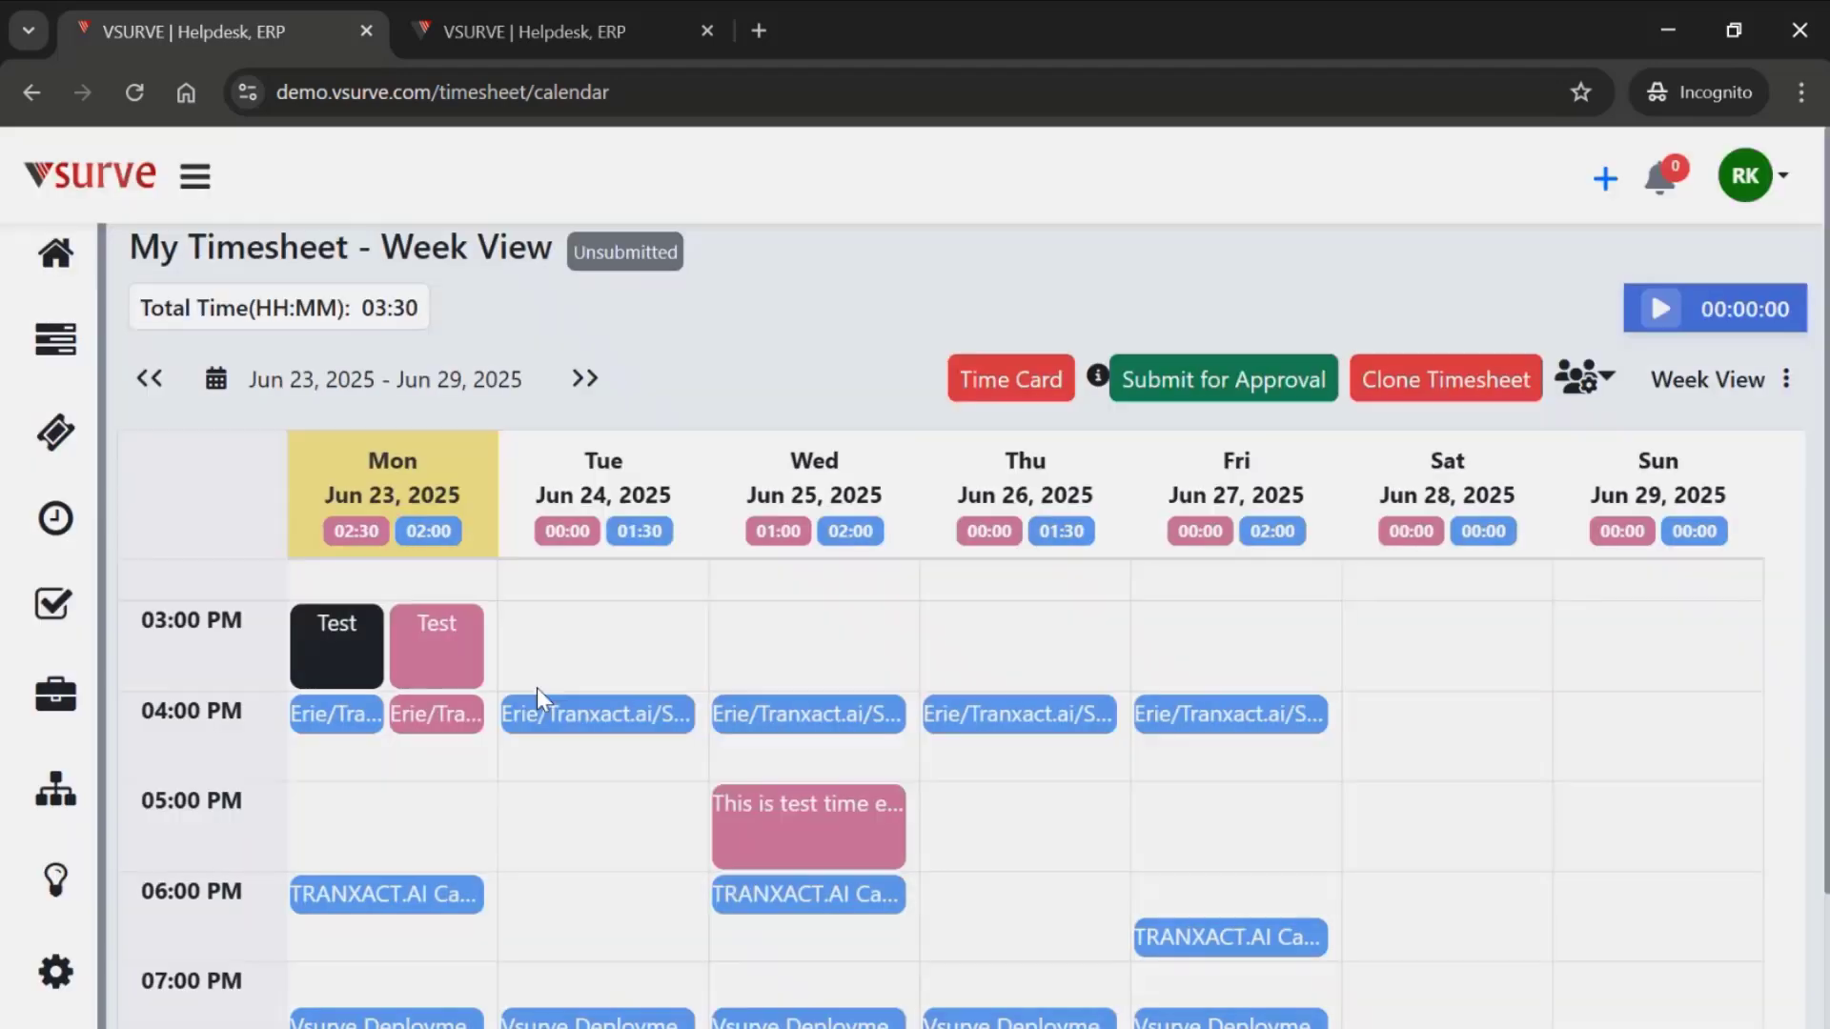
- Delete the copied Test and Erie/Tranxact.ai time entries from Monday
left_click(469, 631)
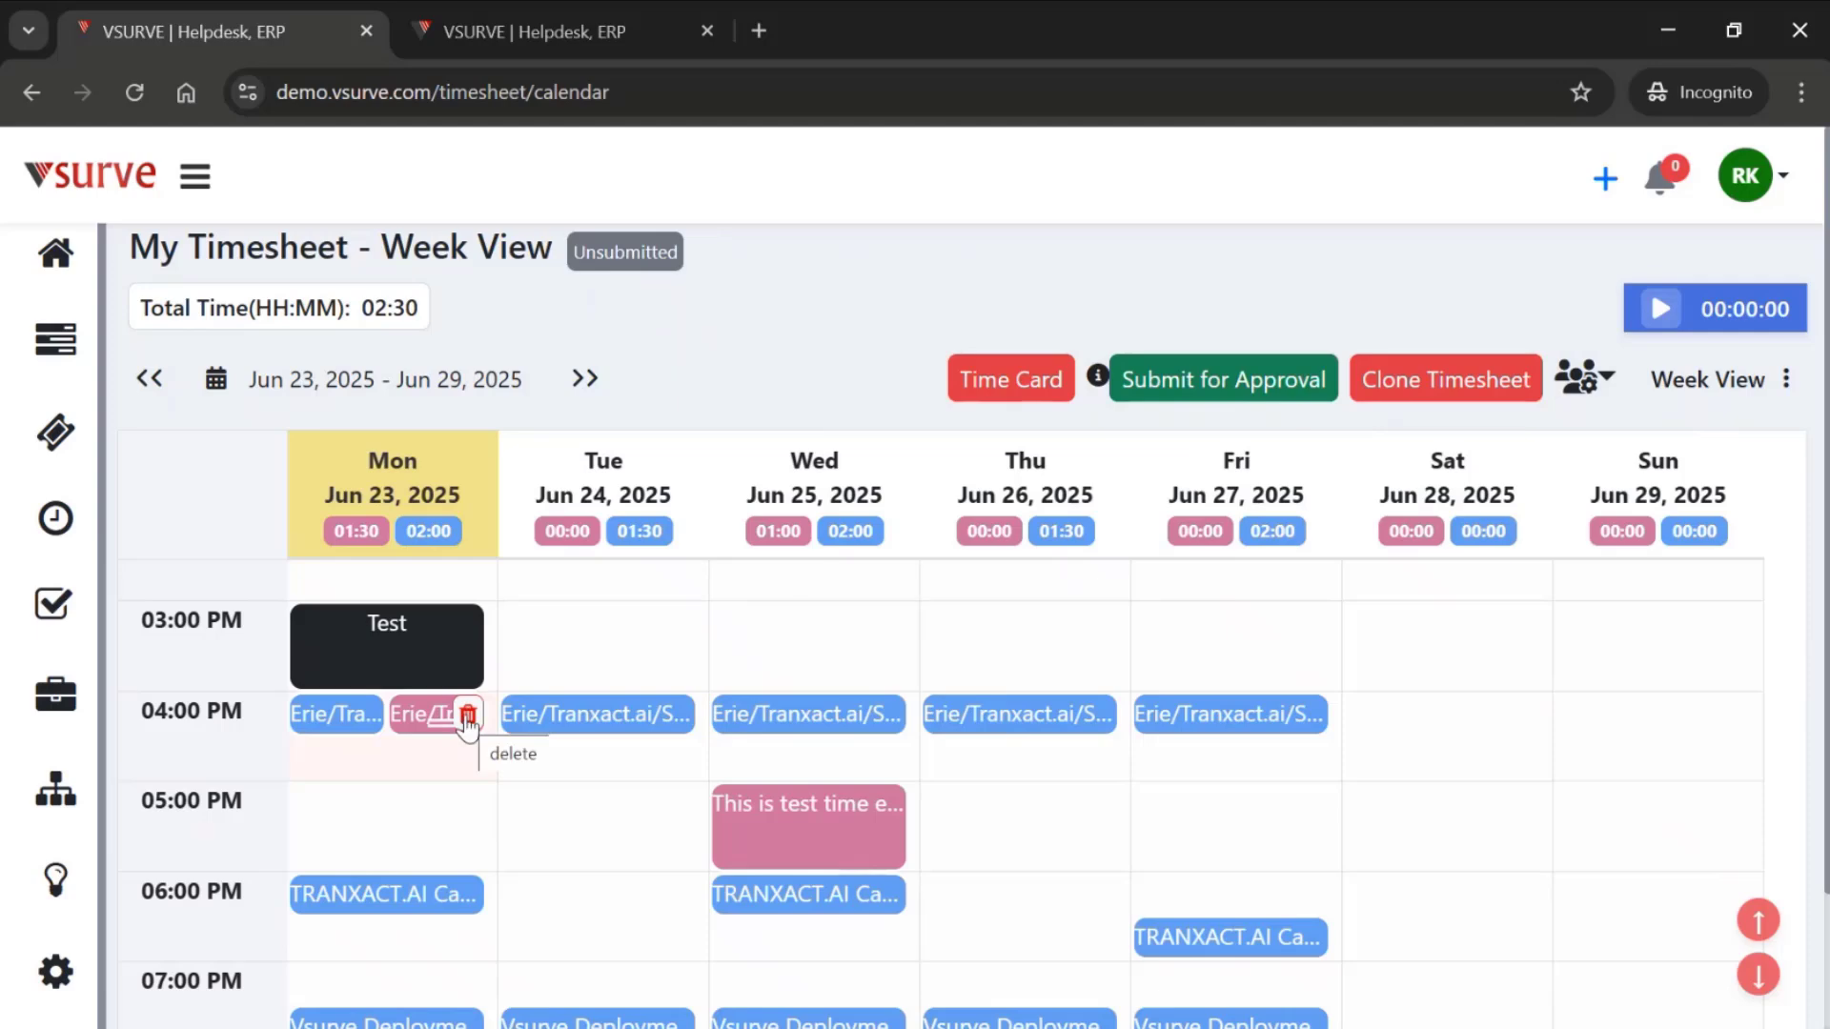
left_click(468, 715)
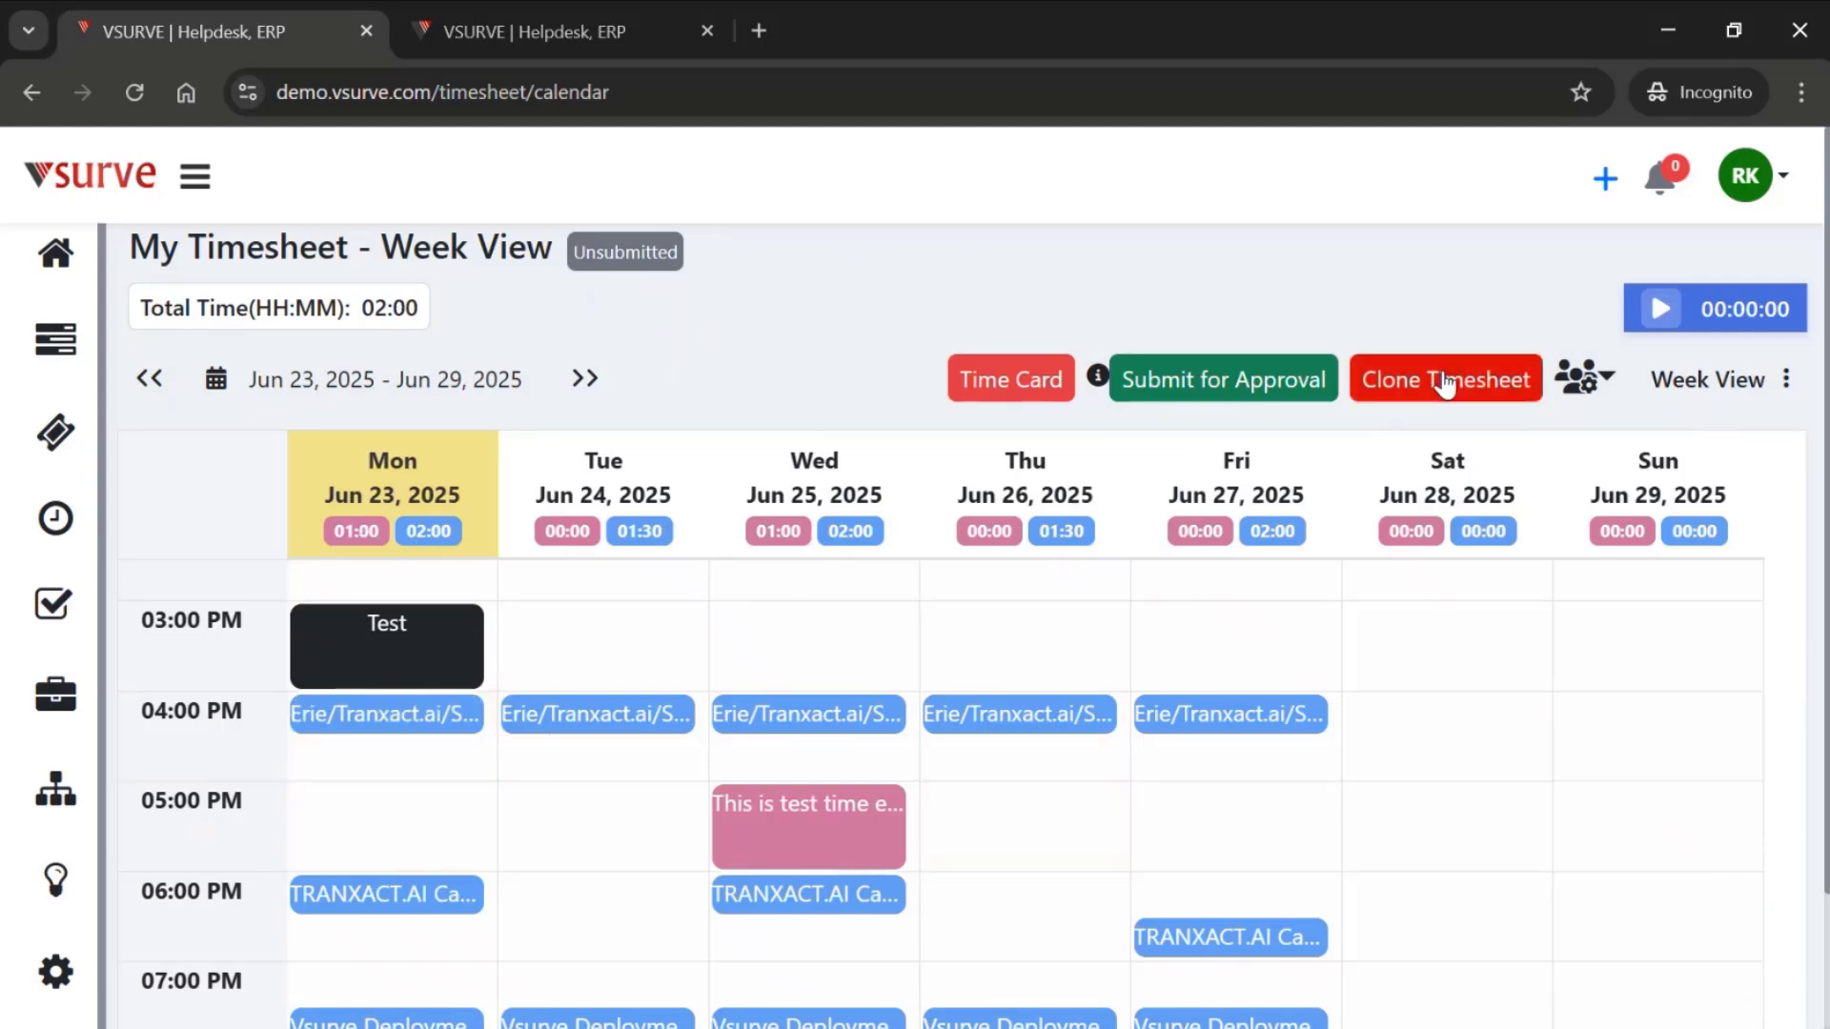
- Examine the clone-by, copy-from date and copy-to date options for cloning a timesheet, without cloning anything
left_click(1387, 381)
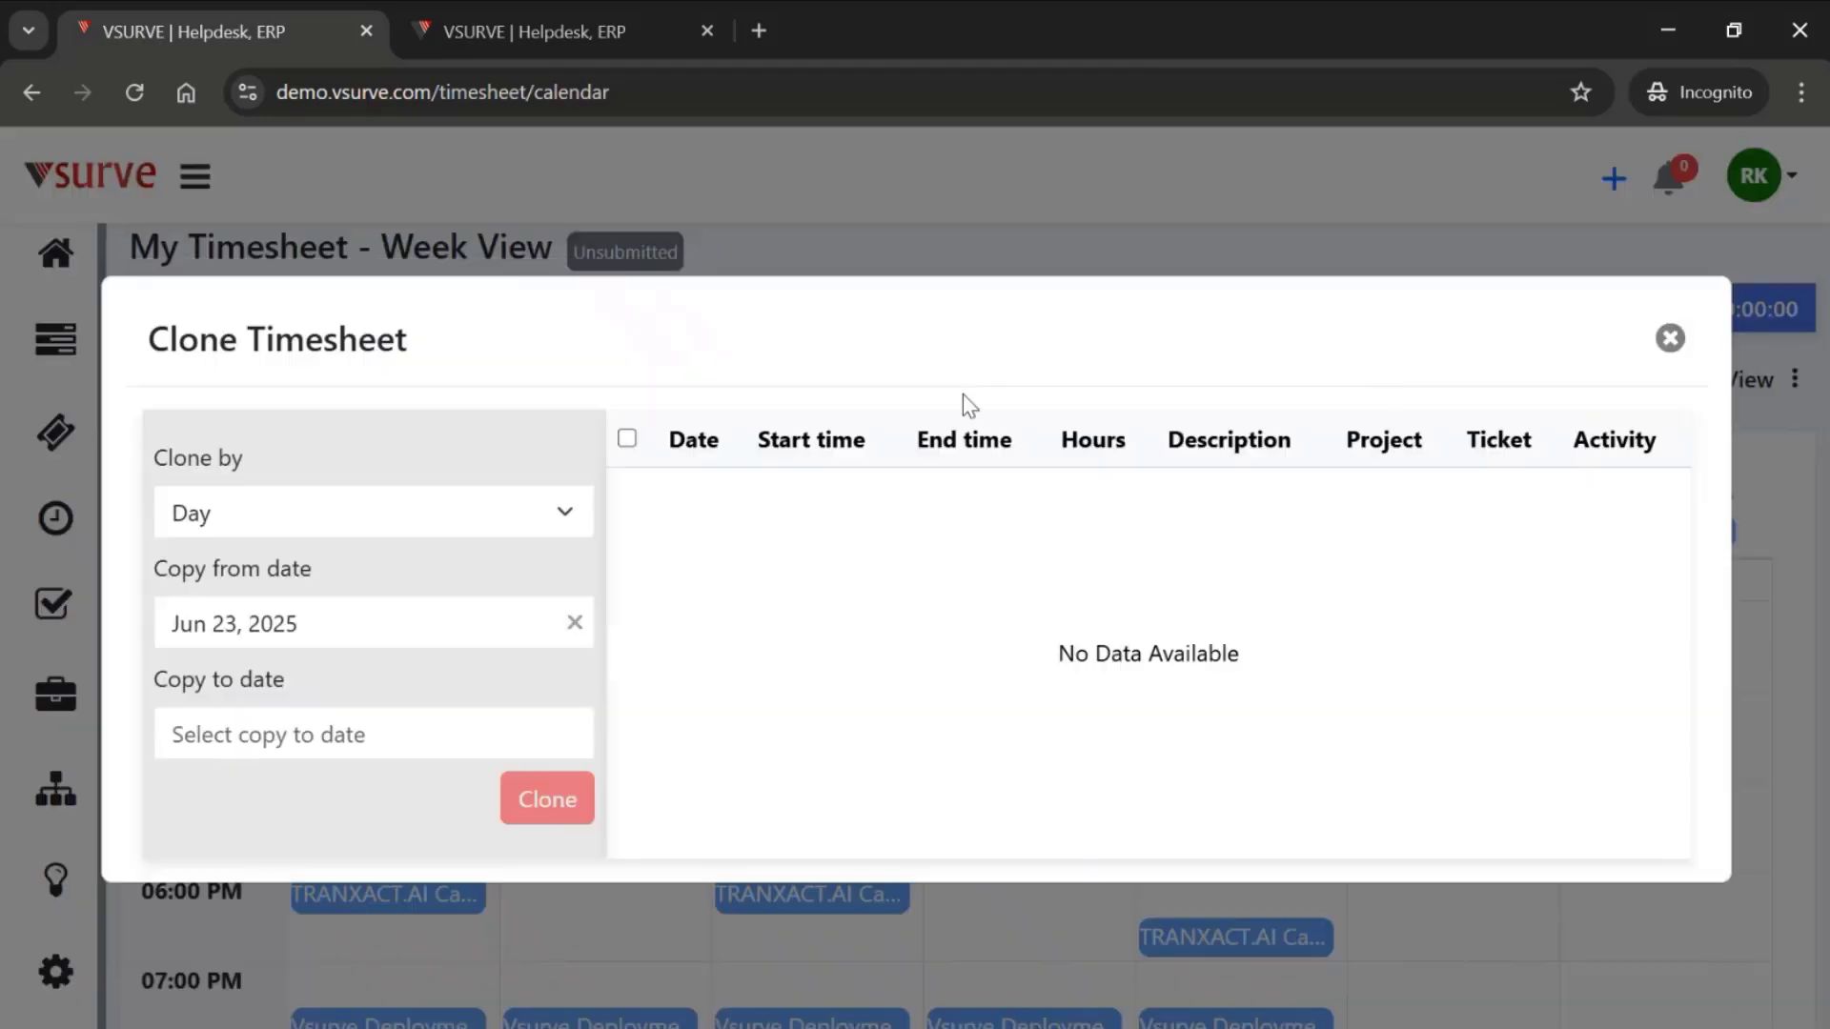
left_click(229, 519)
left_click(386, 476)
left_click(186, 625)
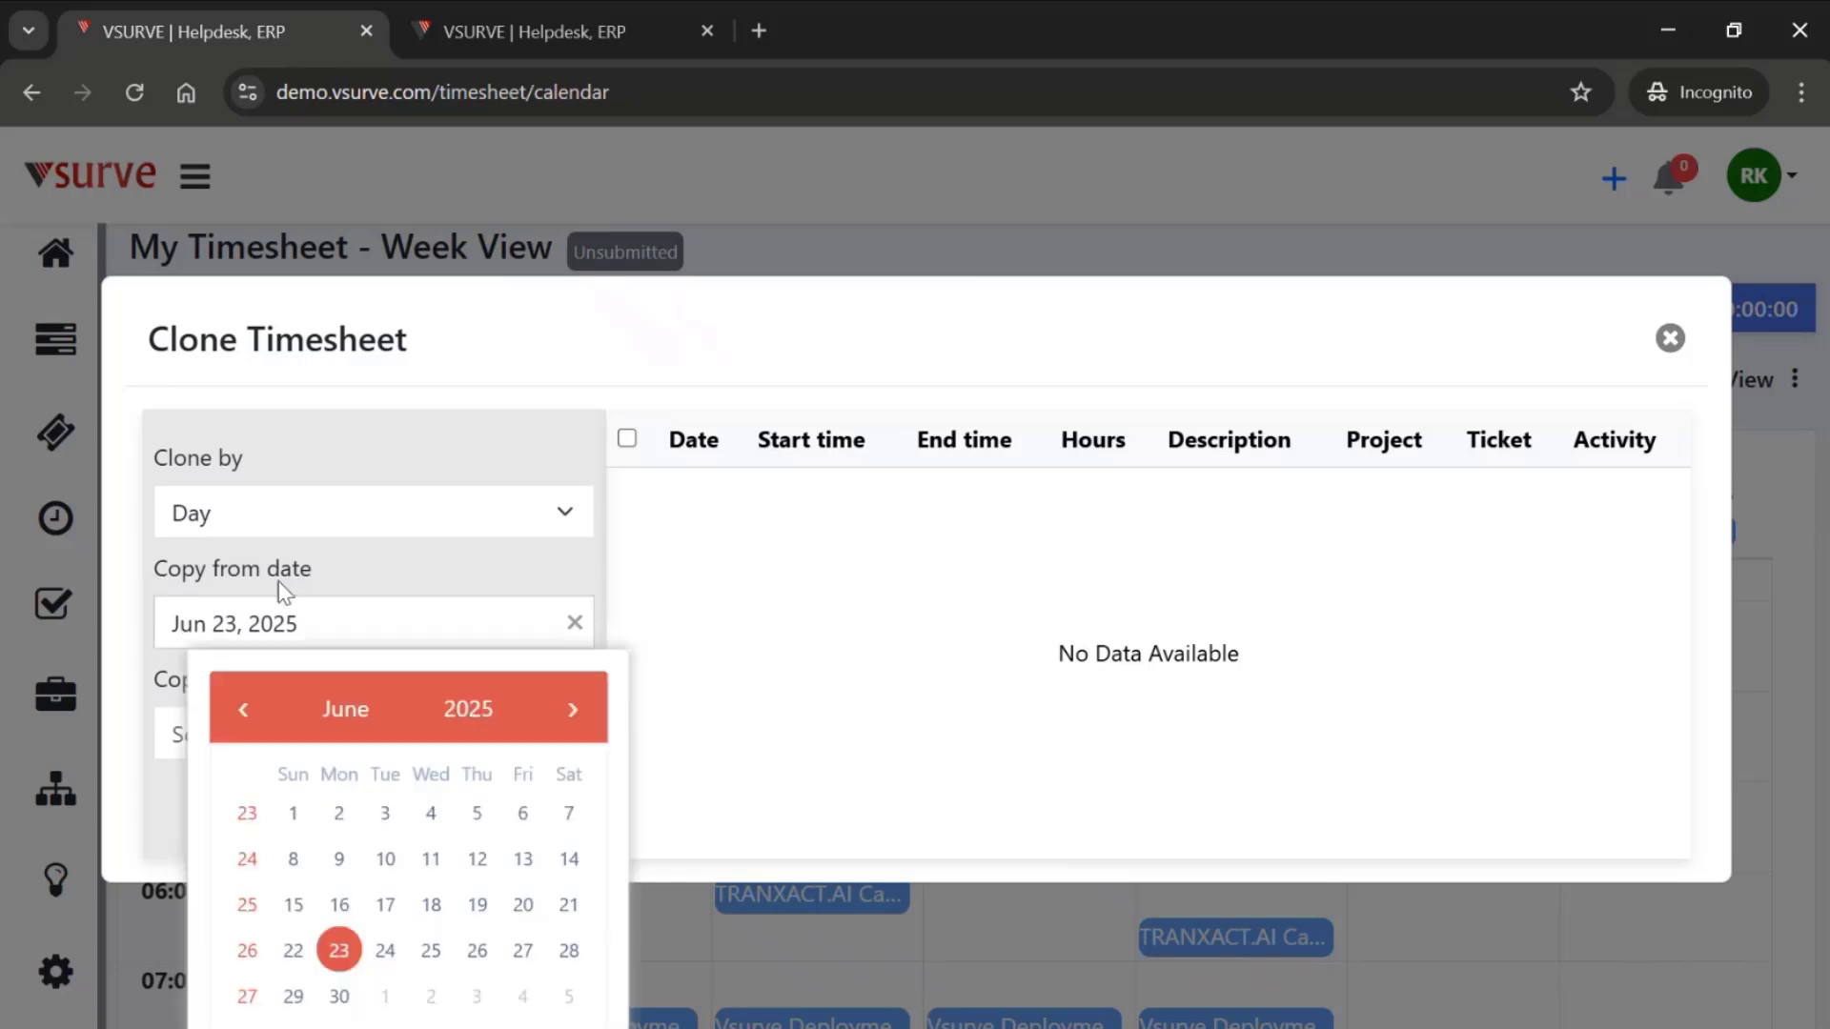
left_click(365, 561)
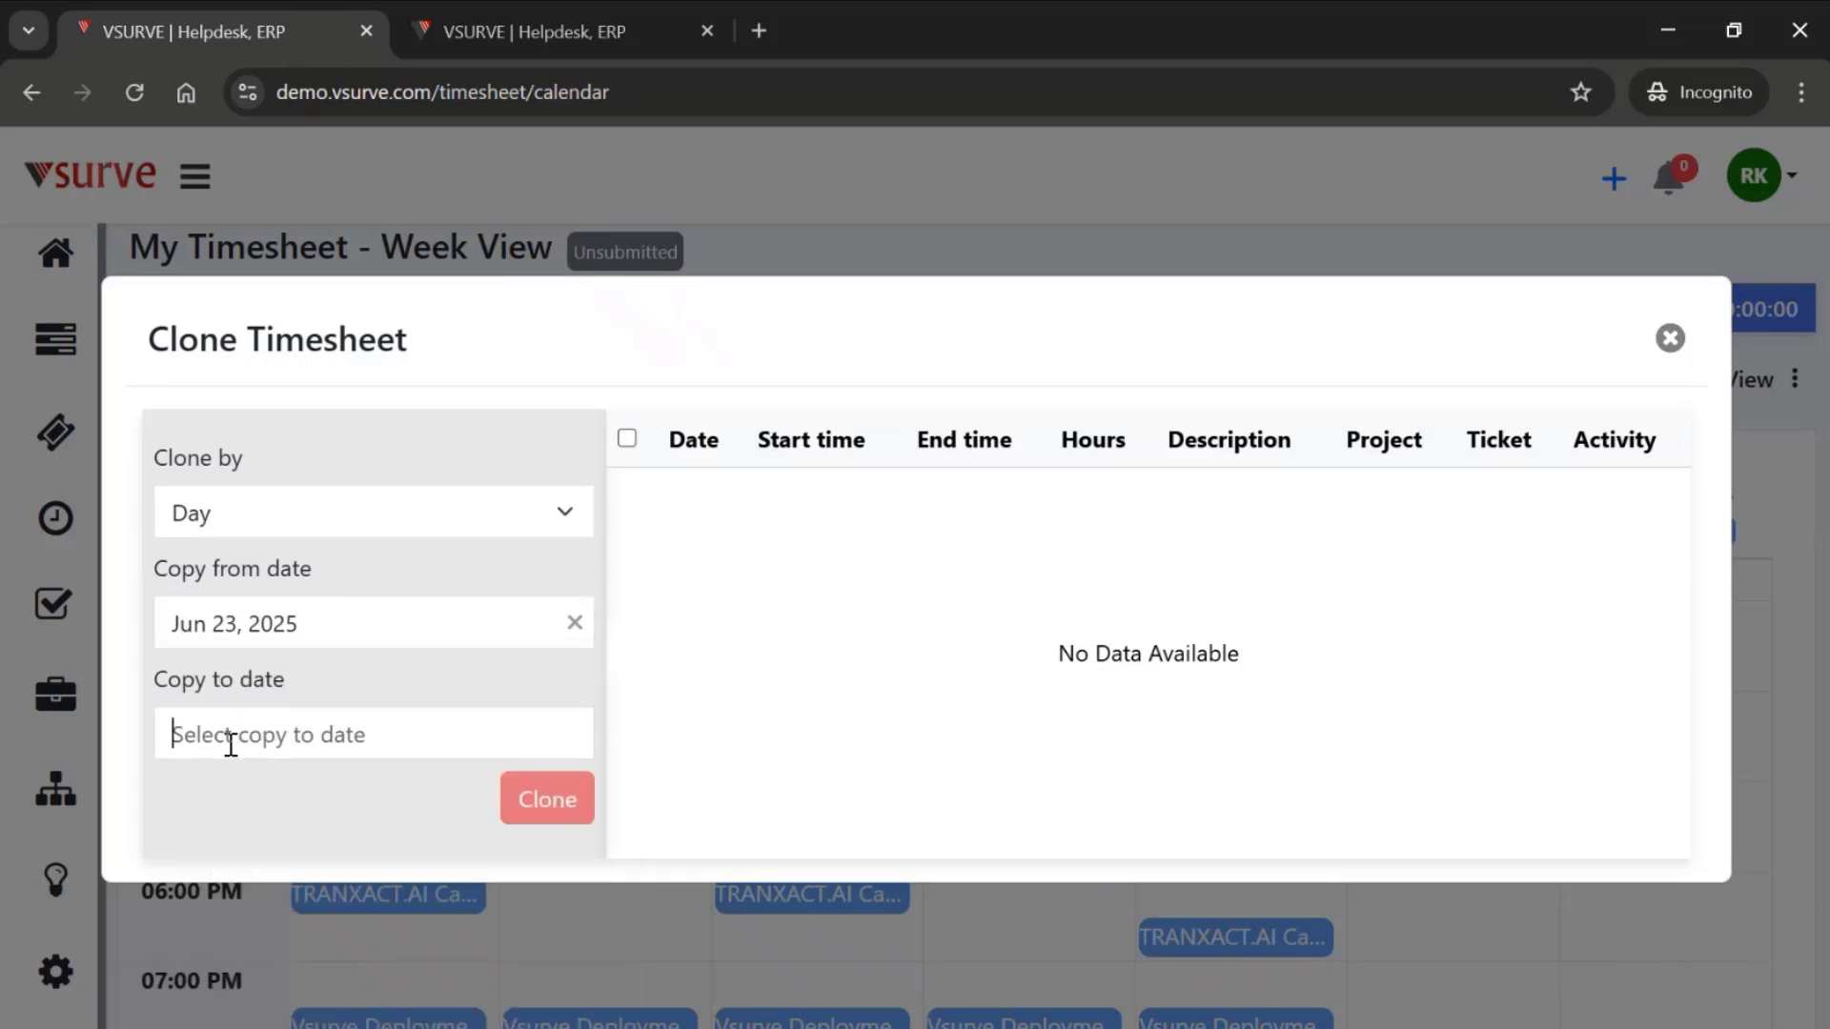
left_click(231, 745)
left_click(245, 810)
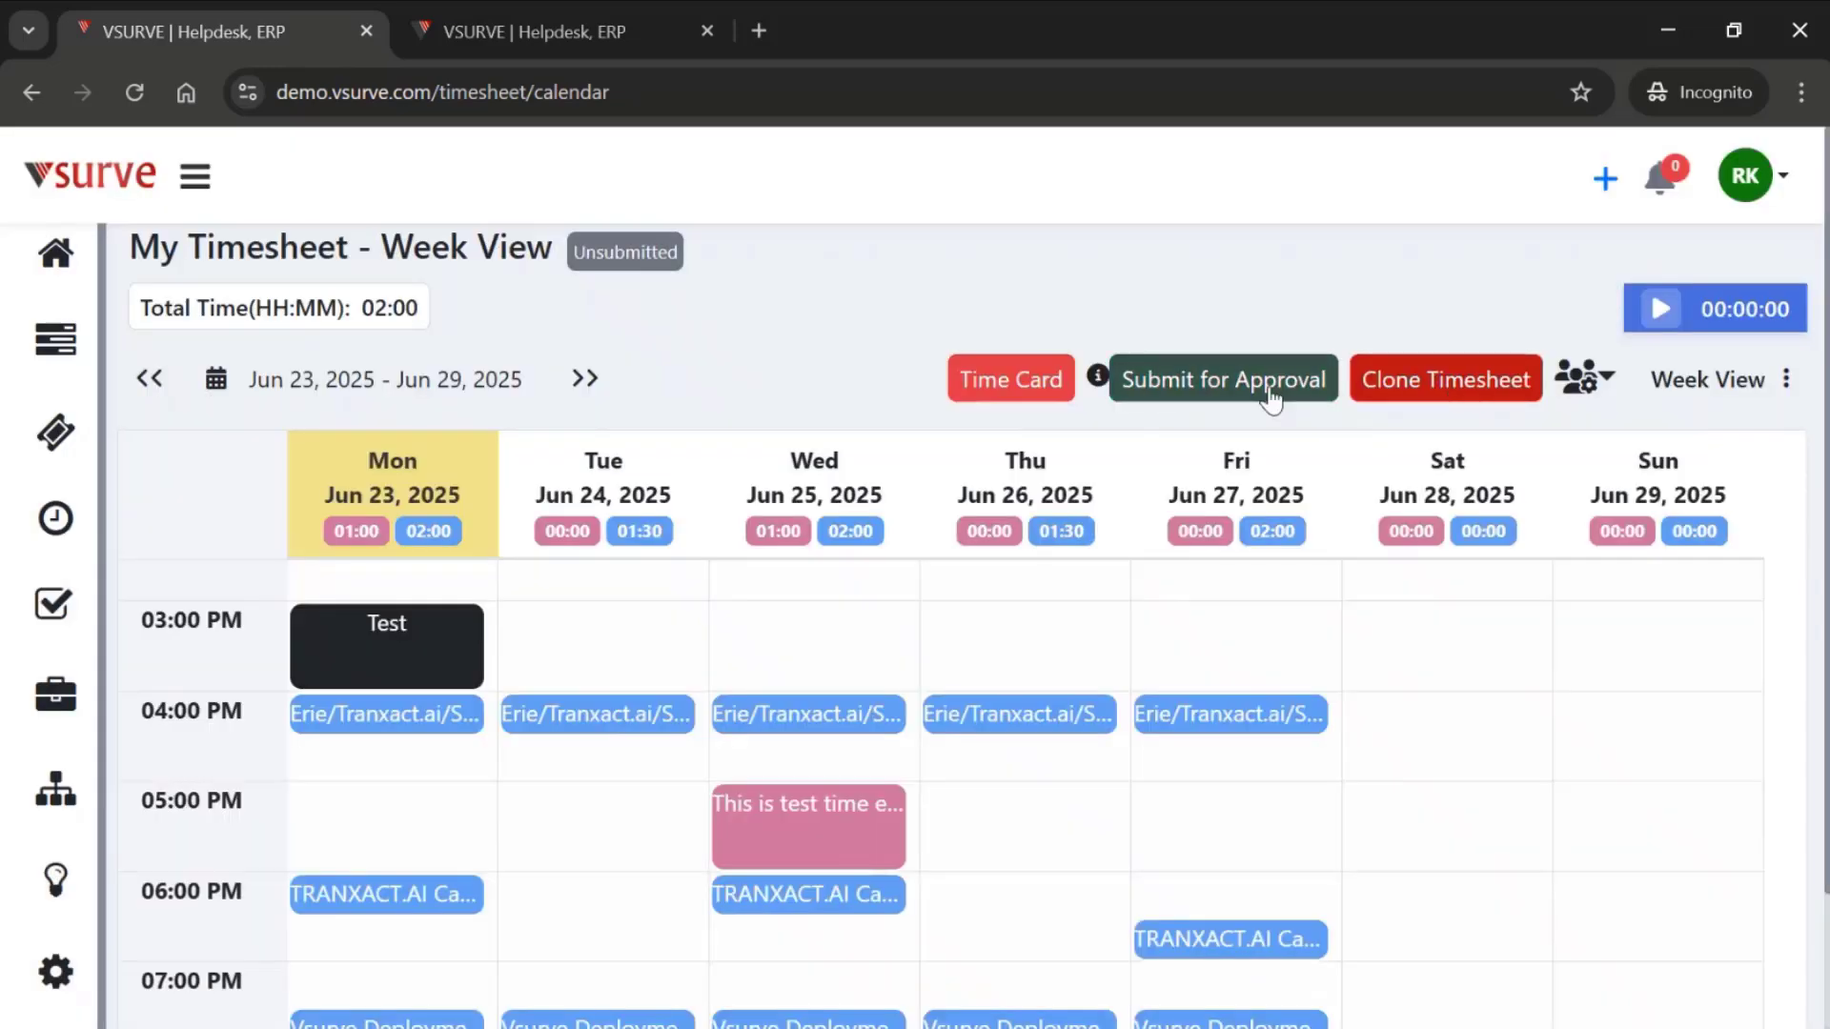
- Submit the Jun 23 - Jun 29, 2025 timesheet for approval and go back to the previous week
left_click(1194, 395)
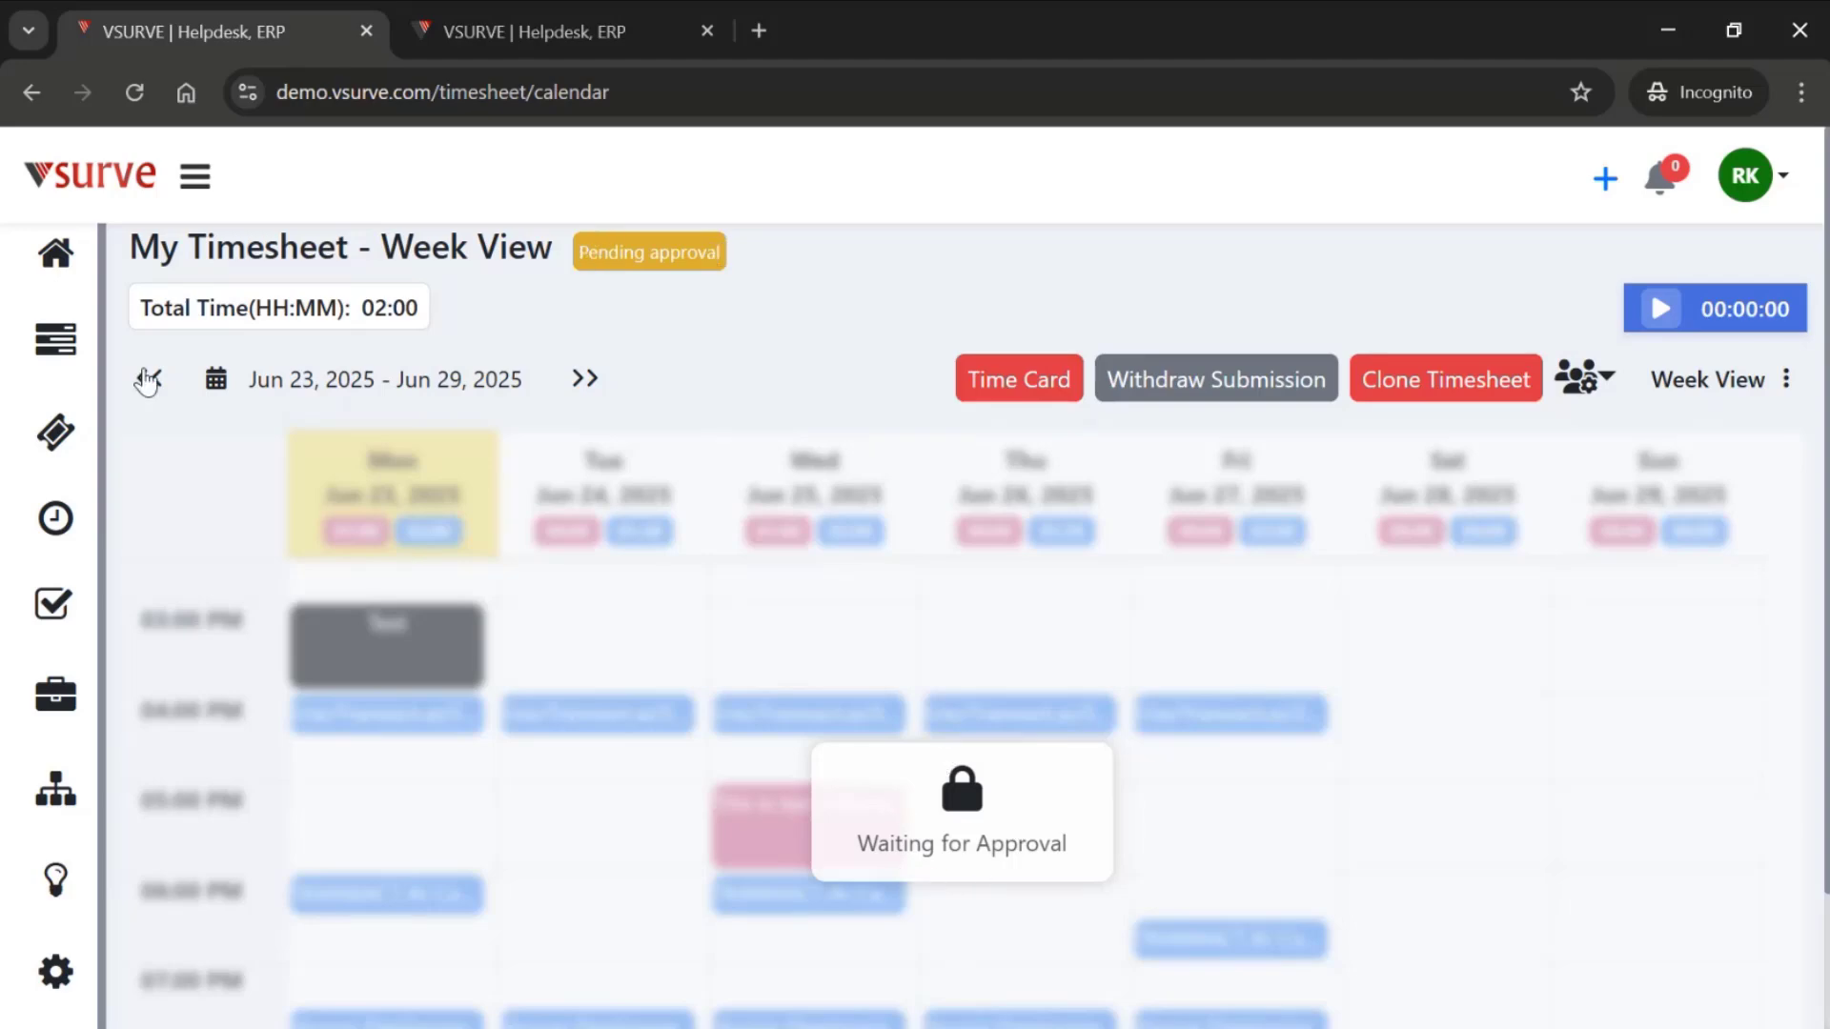
left_click(147, 380)
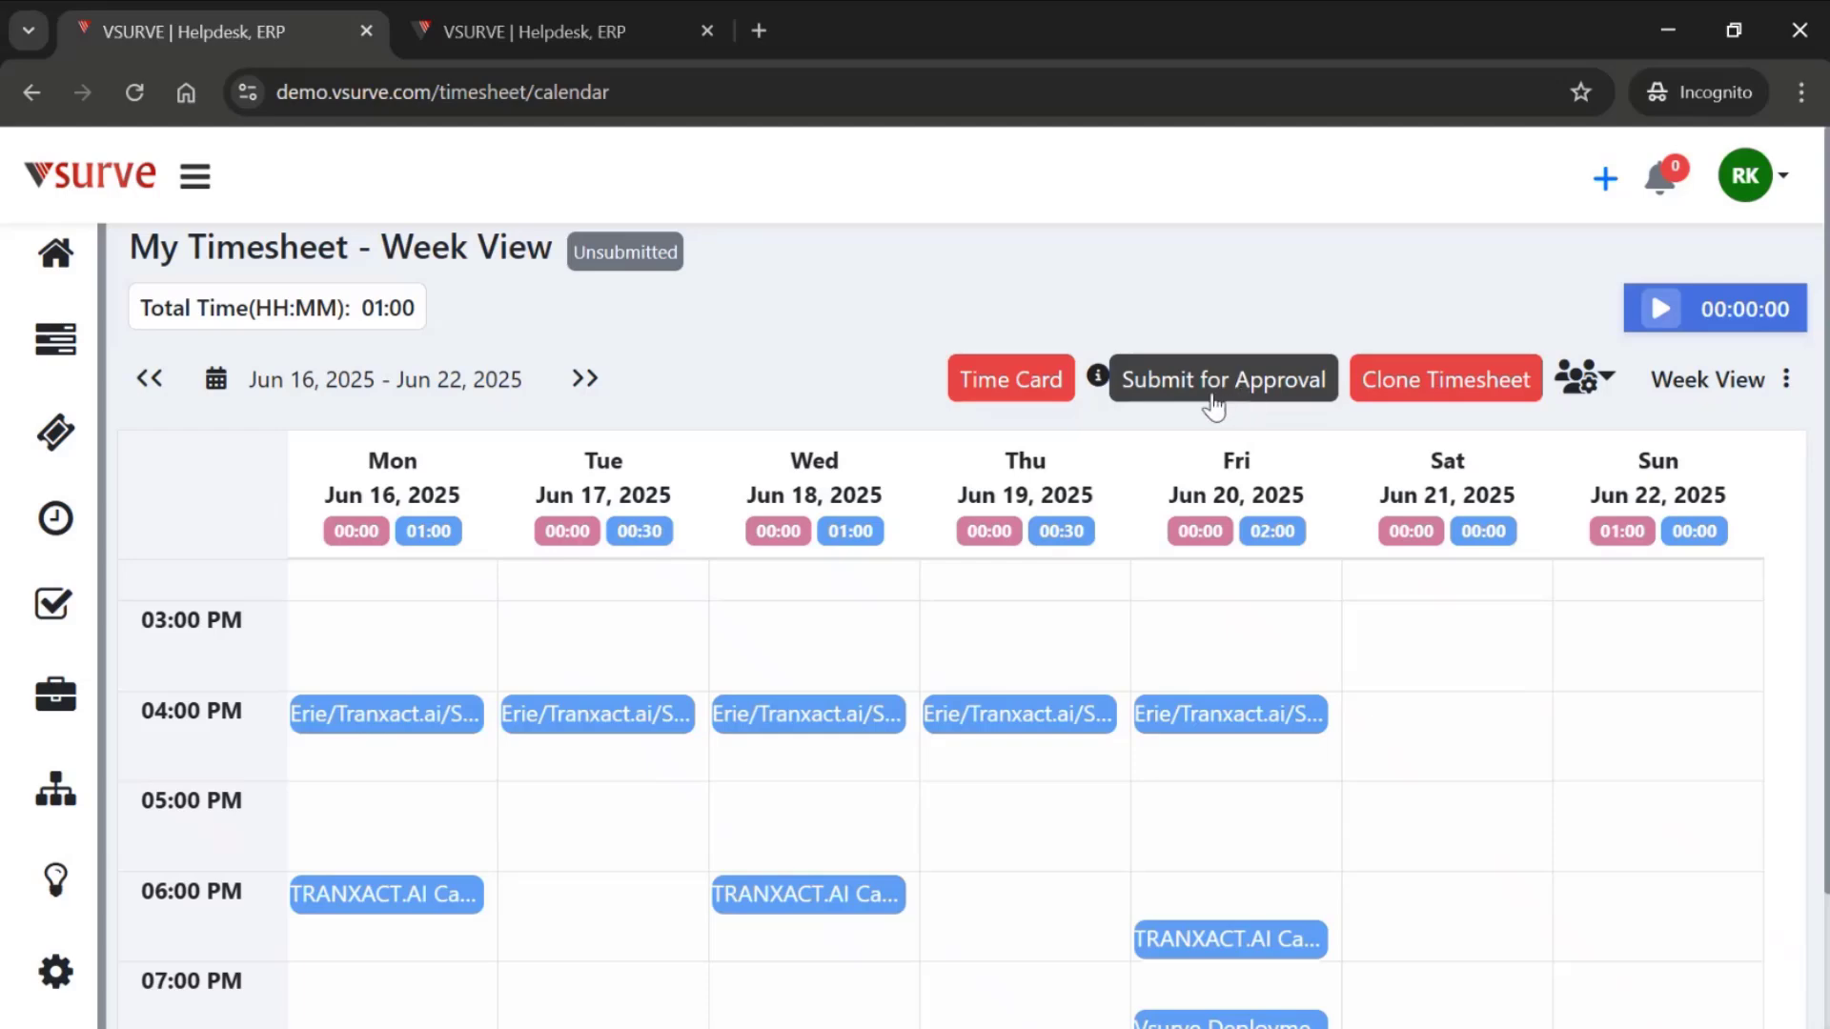
- Generate a time card for the Vsurve 2.0 project and the listed consultant, with the range This Month
left_click(1006, 392)
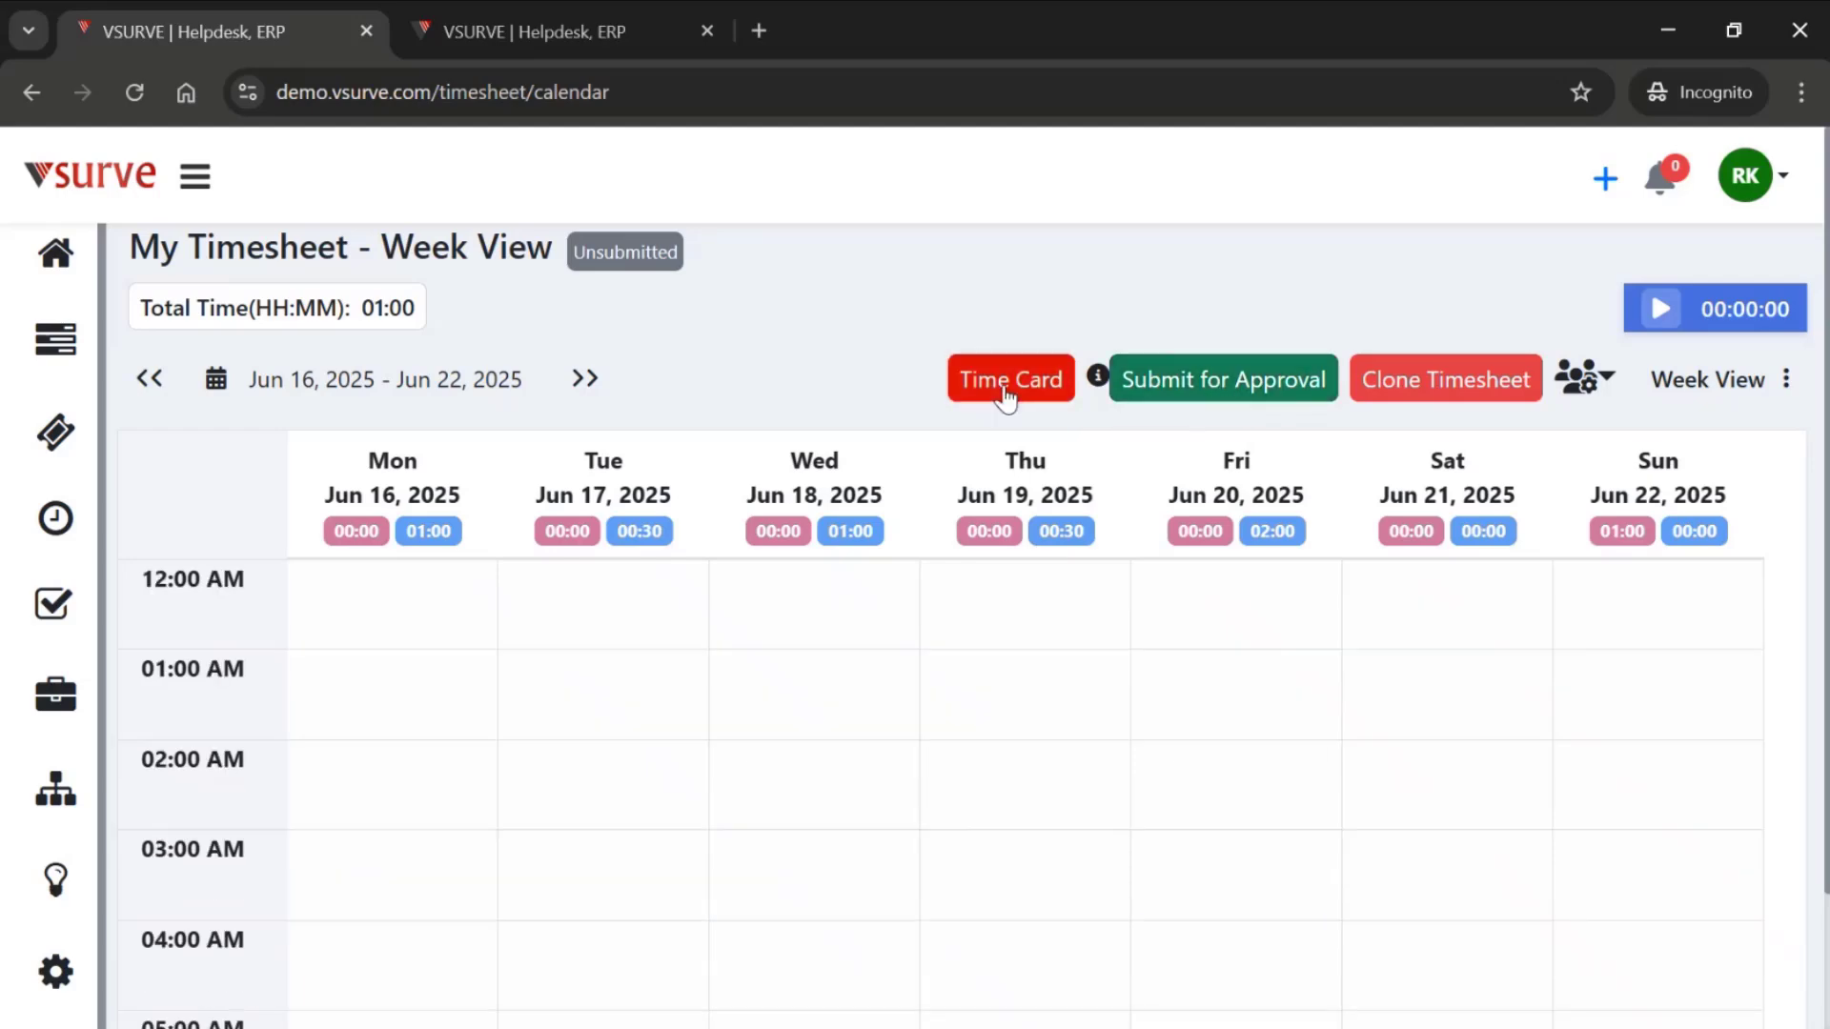
left_click(1005, 390)
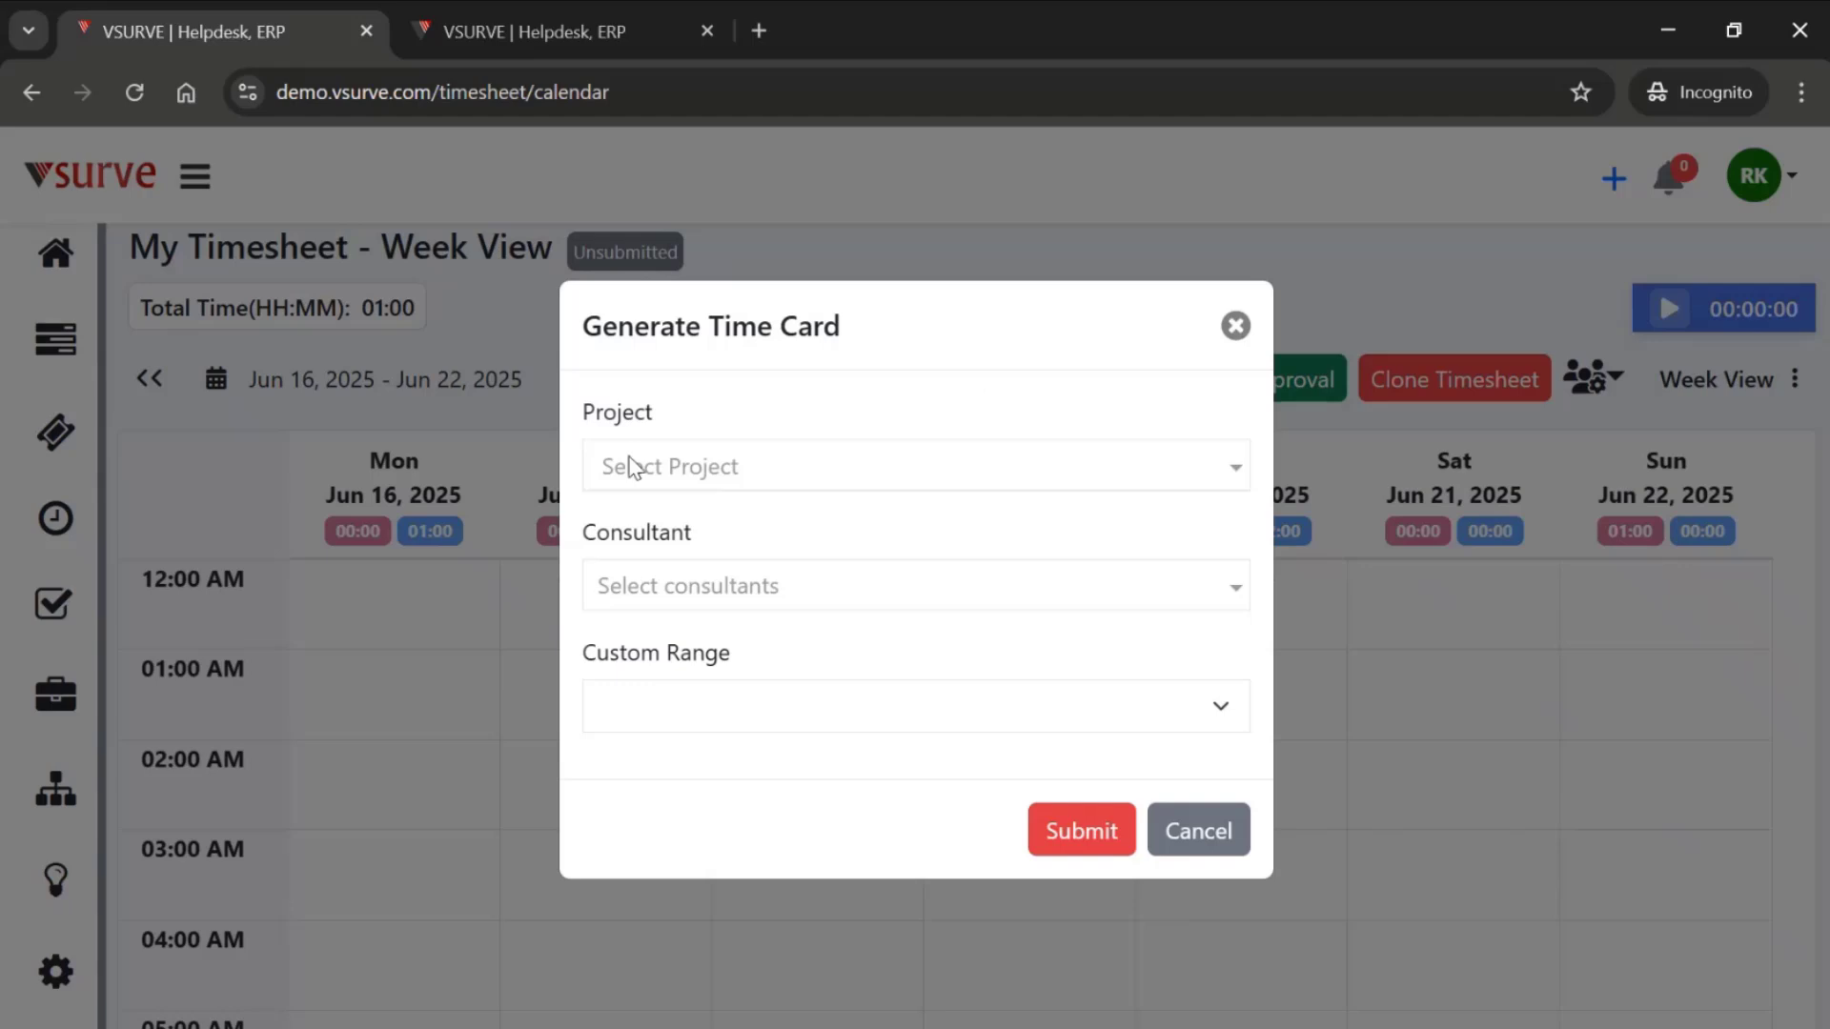
left_click(629, 467)
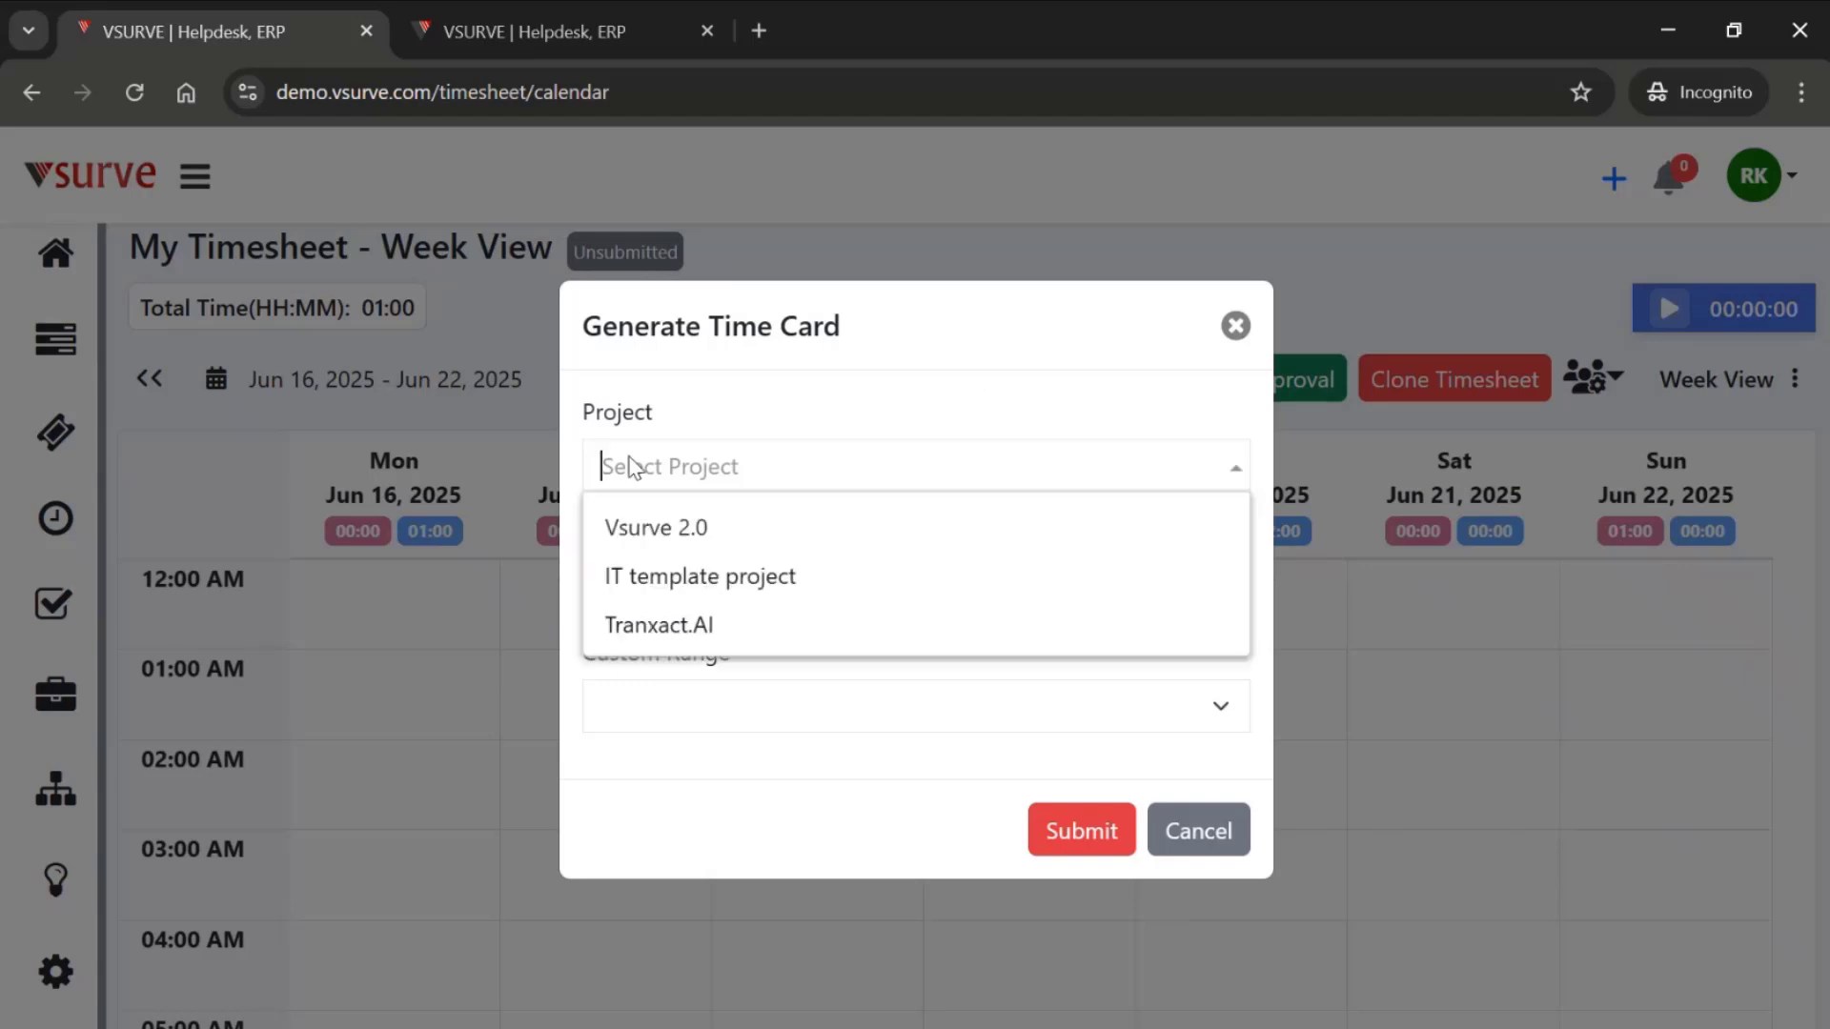
left_click(705, 530)
left_click(702, 584)
left_click(679, 715)
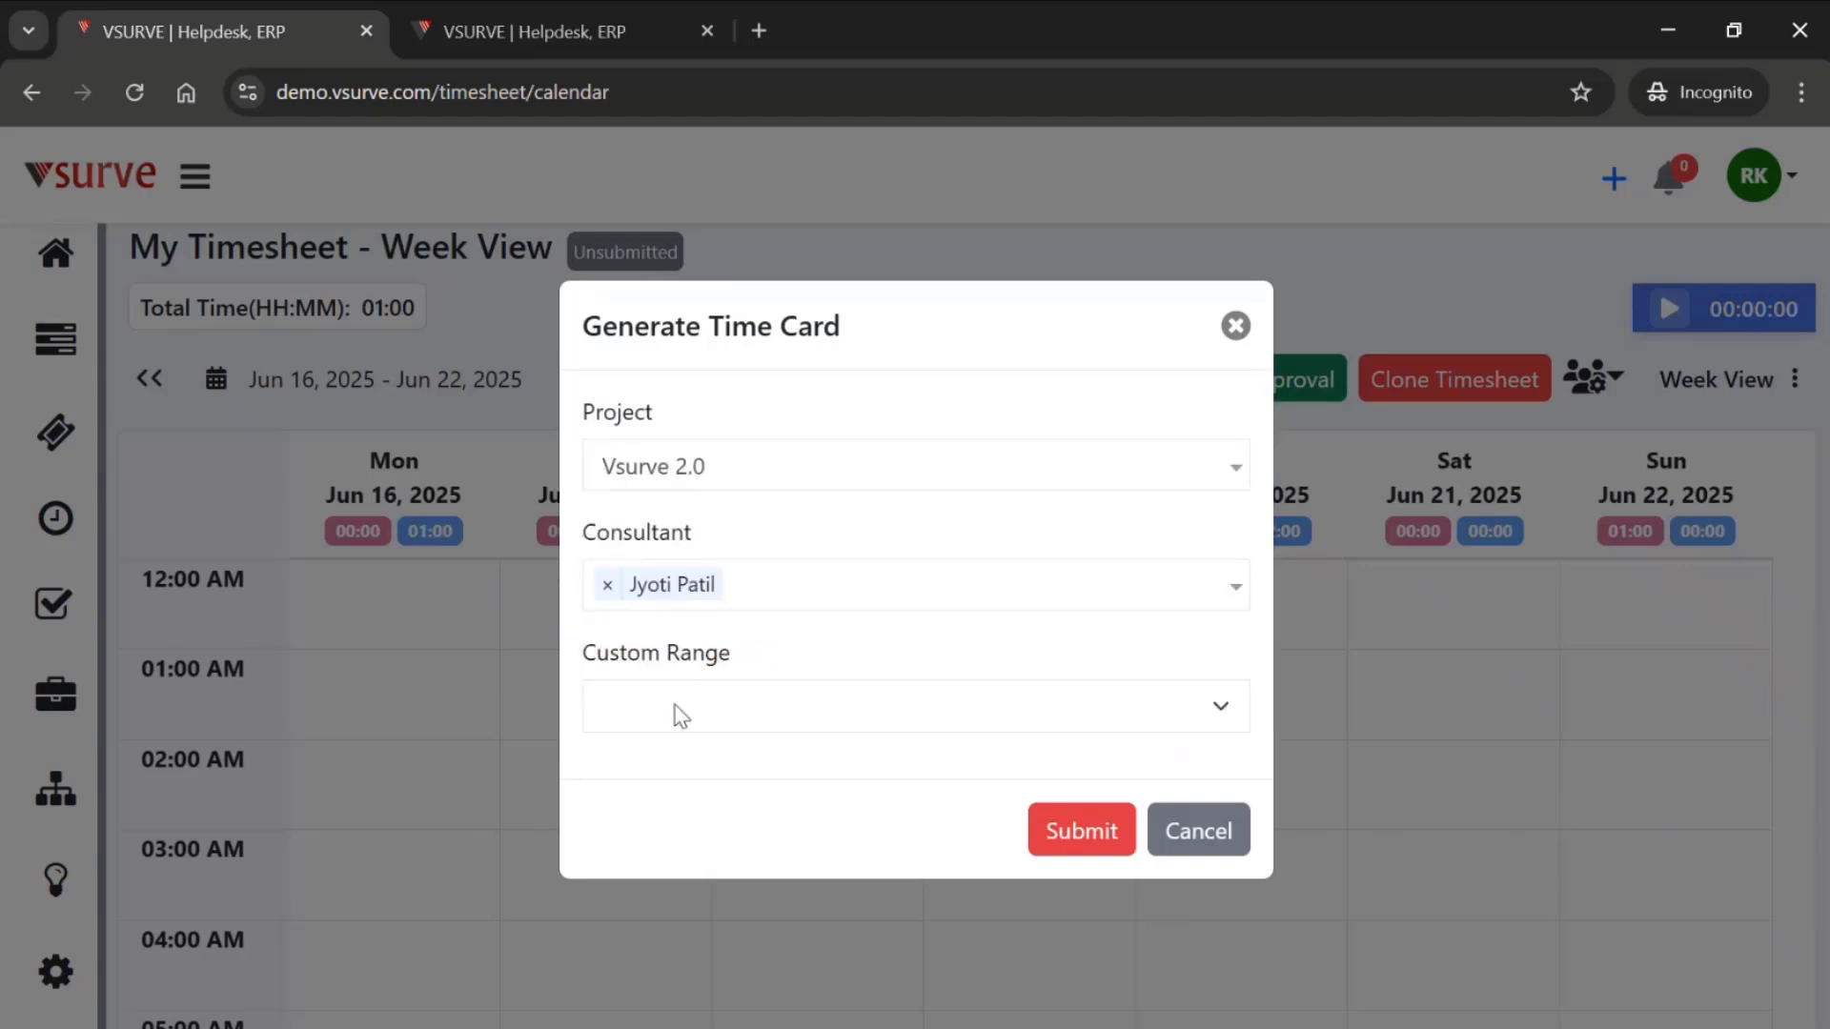
left_click(736, 713)
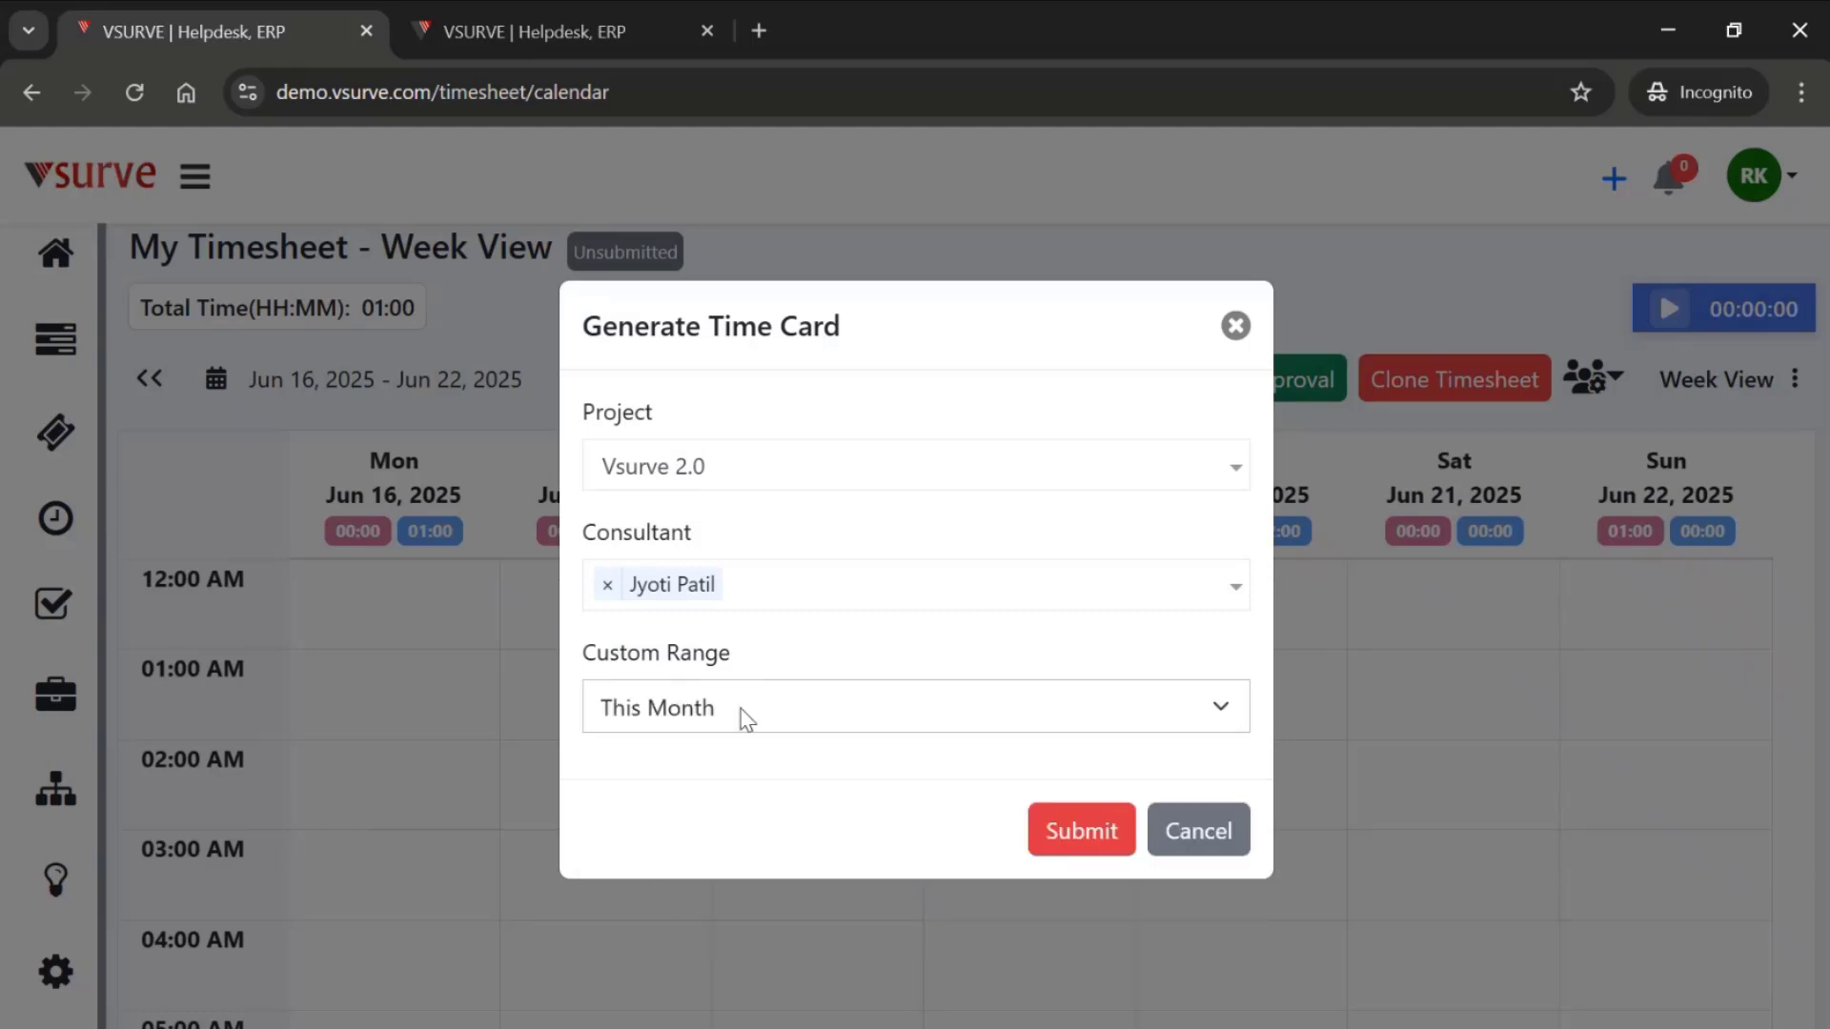
left_click(1066, 838)
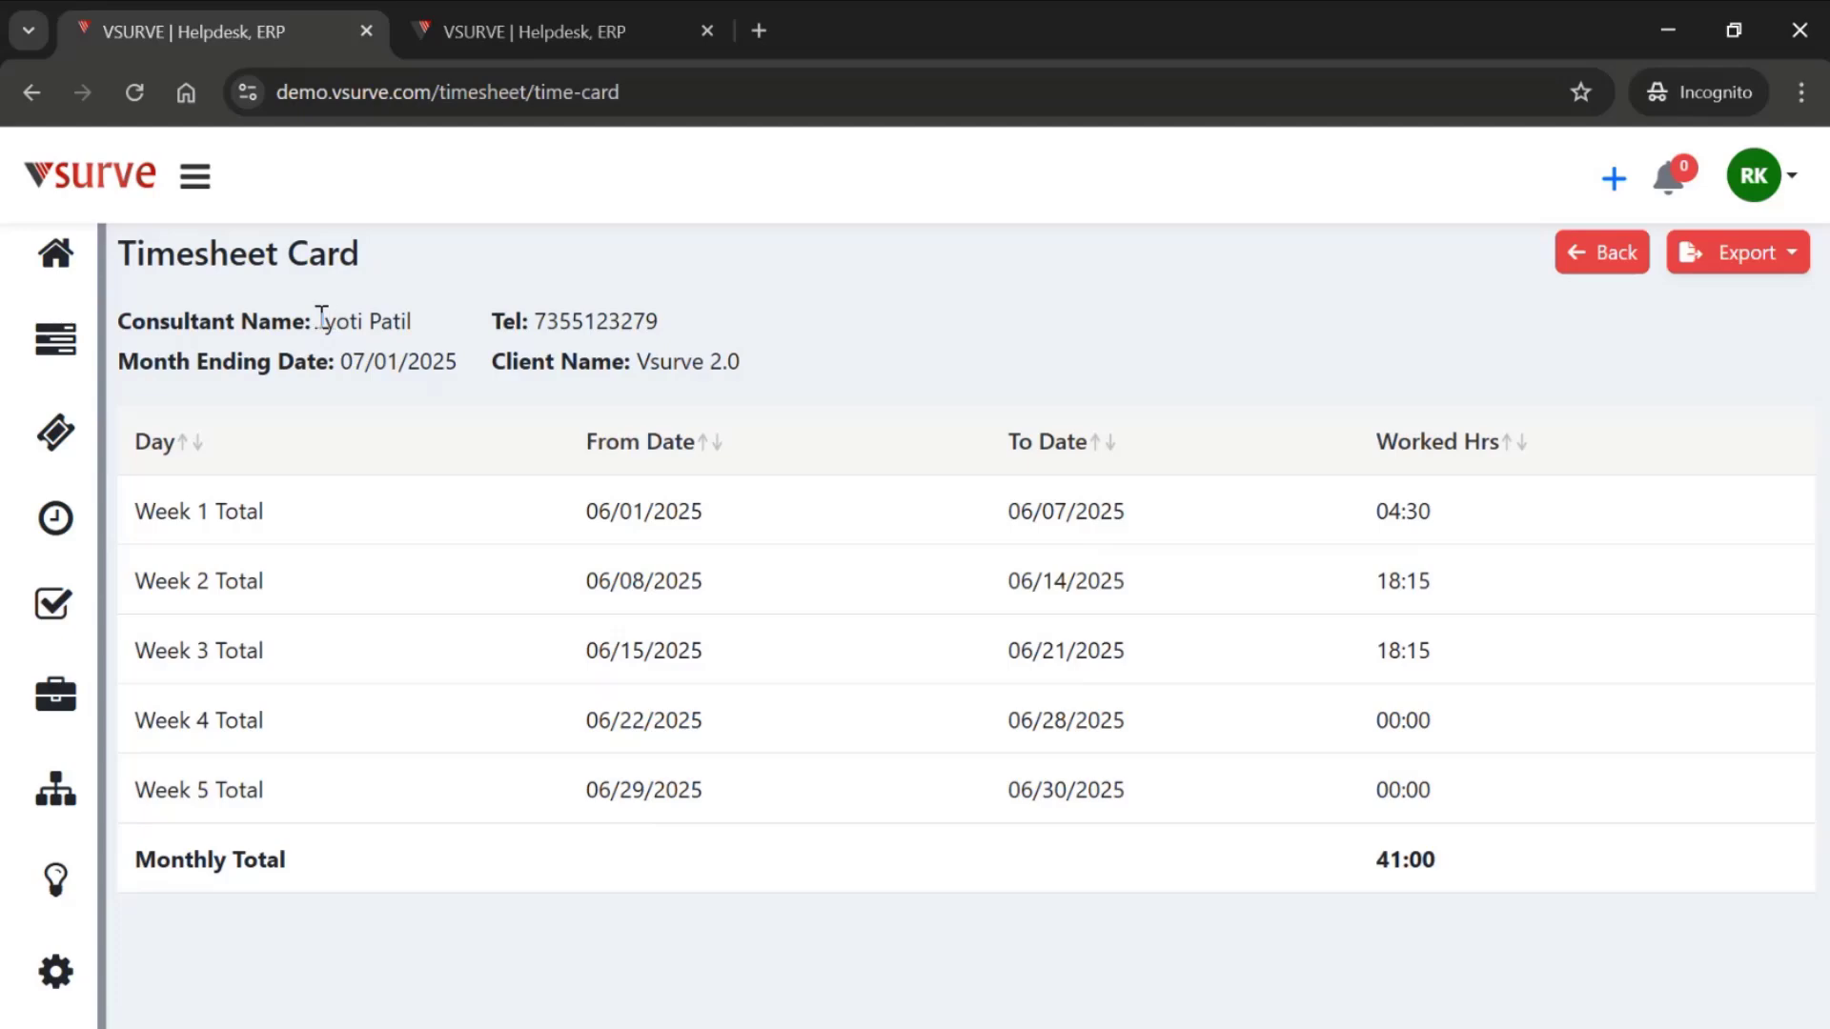
- Export the timesheet card as a PDF and open the downloaded file time-card-details (1).pdf
left_click(1703, 281)
left_click(1711, 312)
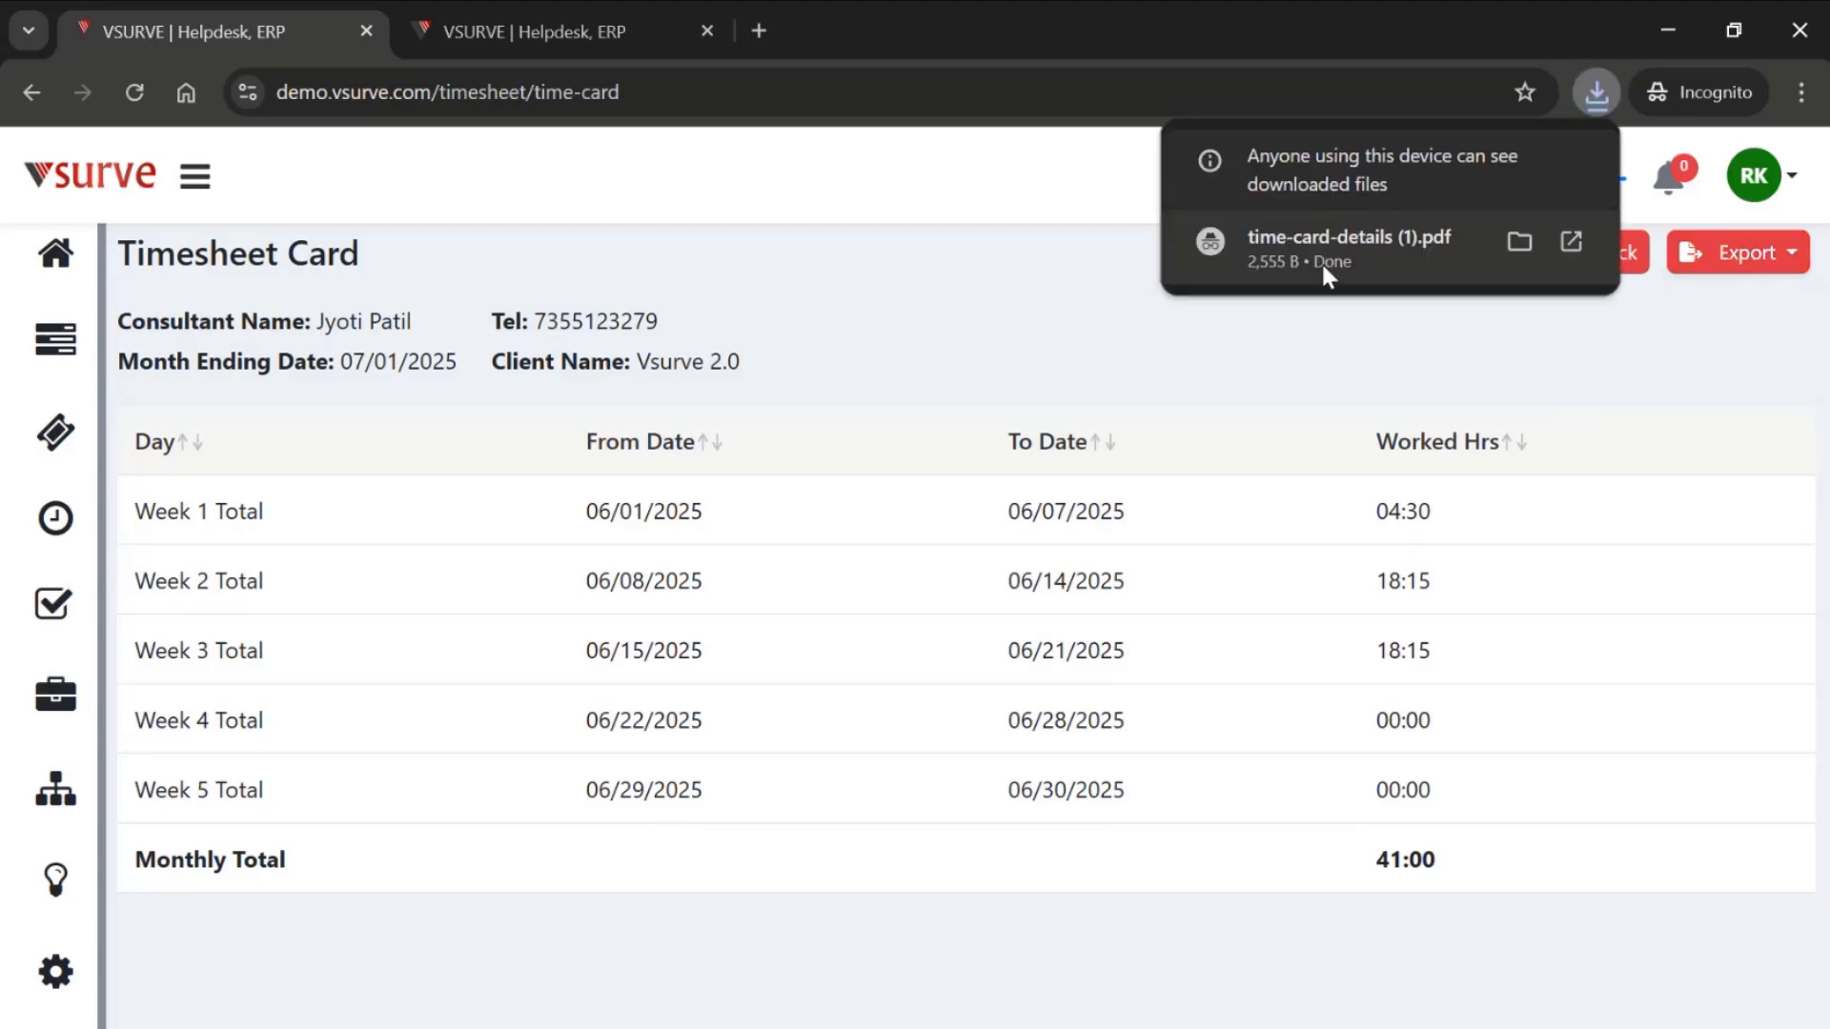
left_click(1321, 261)
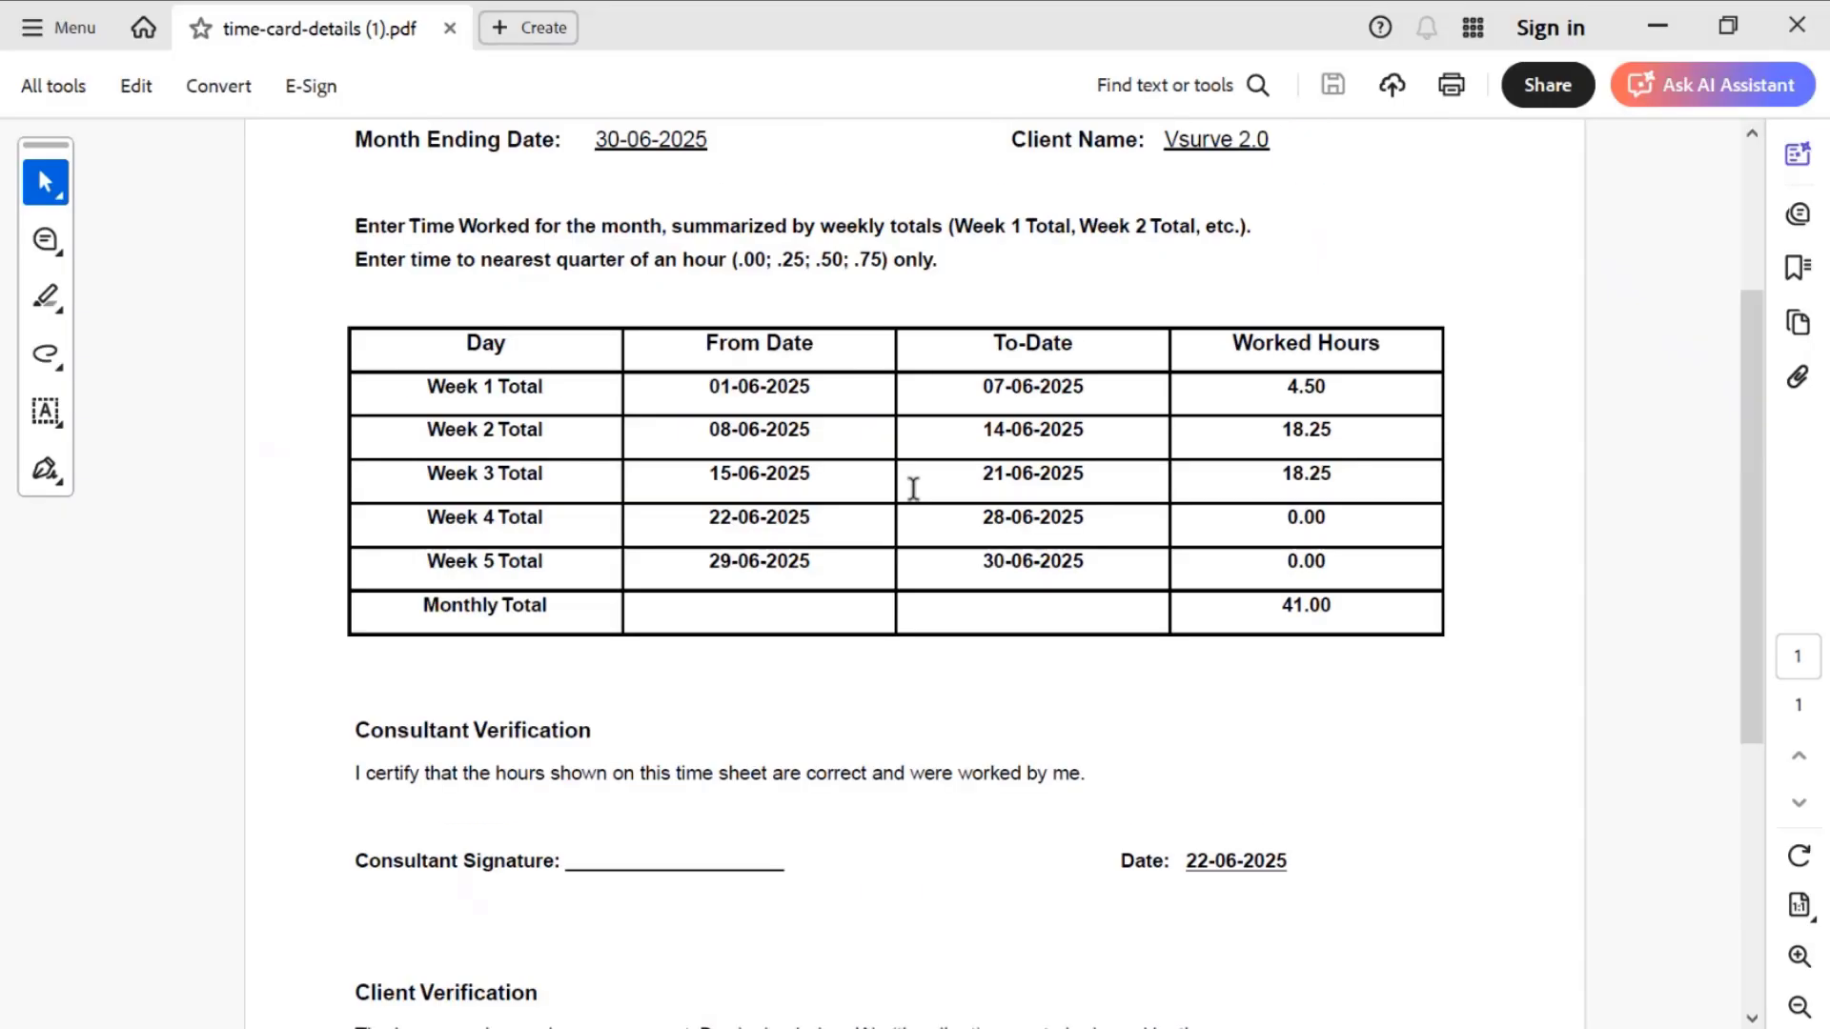
- Review the time card PDF, including its header details, weekly hours table and the consultant and client verification sections
scroll(913, 488, "up", 3)
scroll(913, 489, "down", 8)
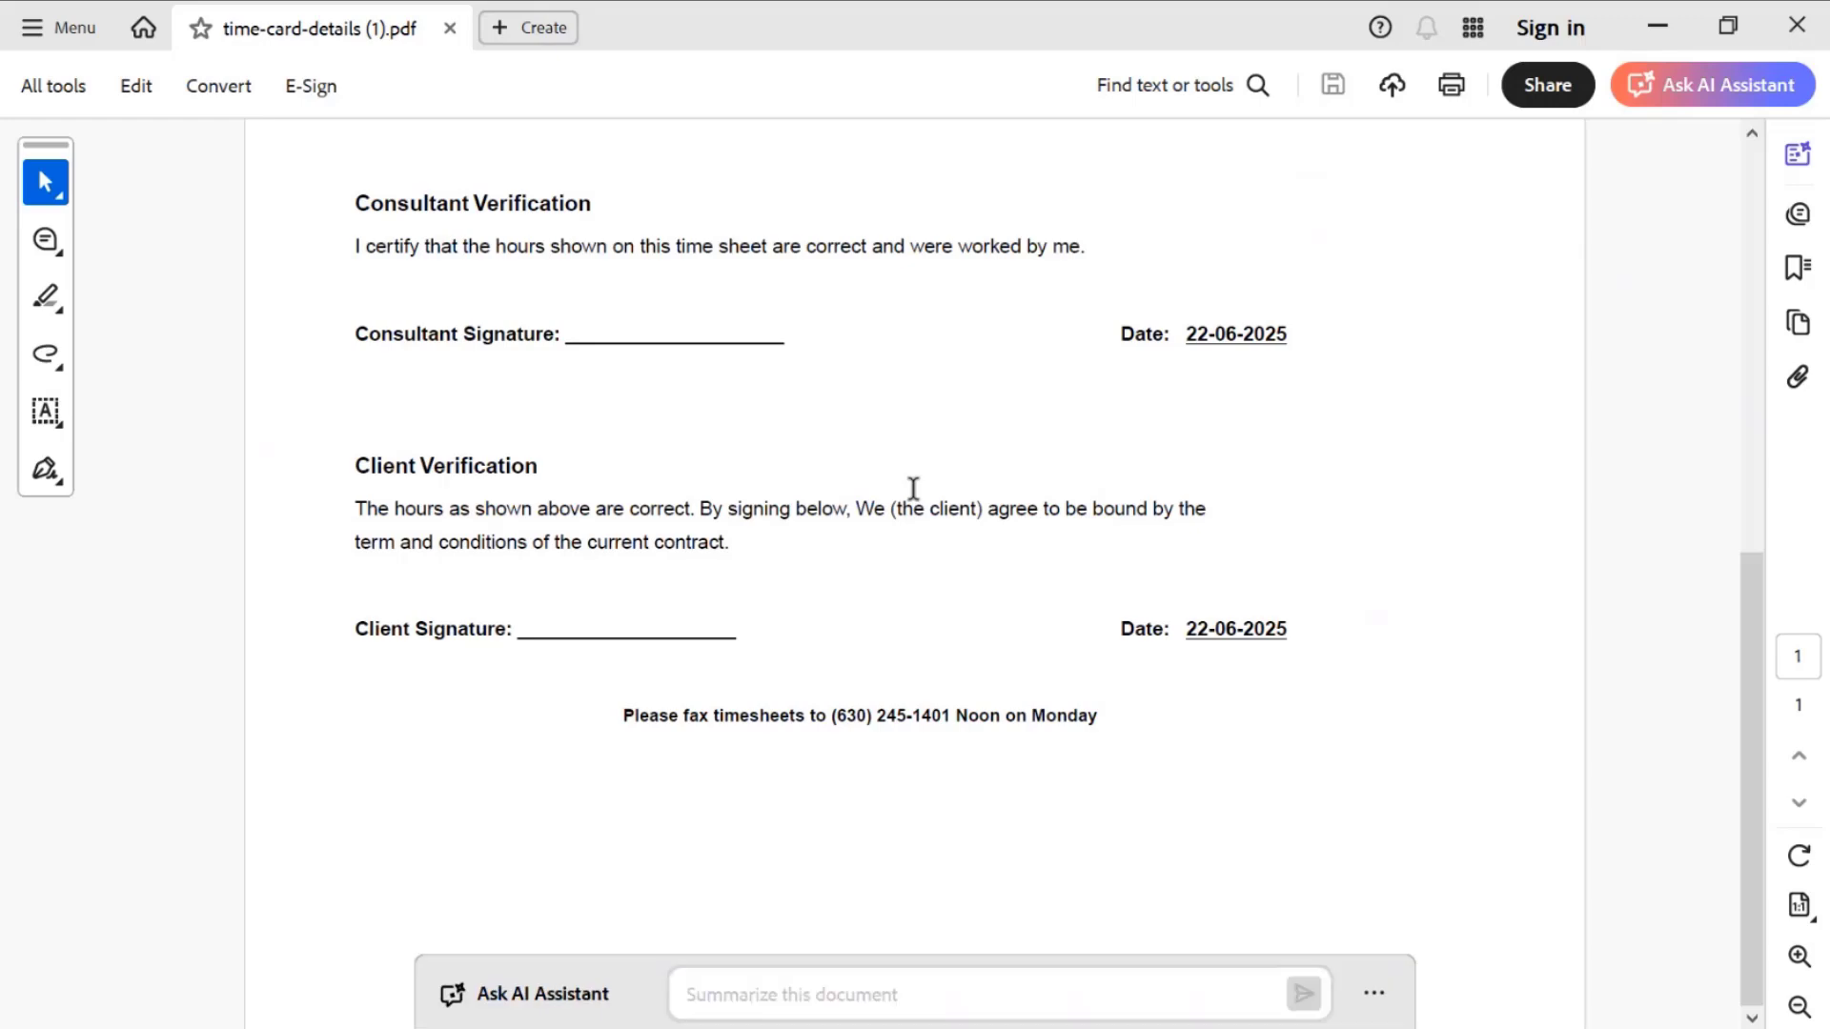
scroll(914, 488, "up", 8)
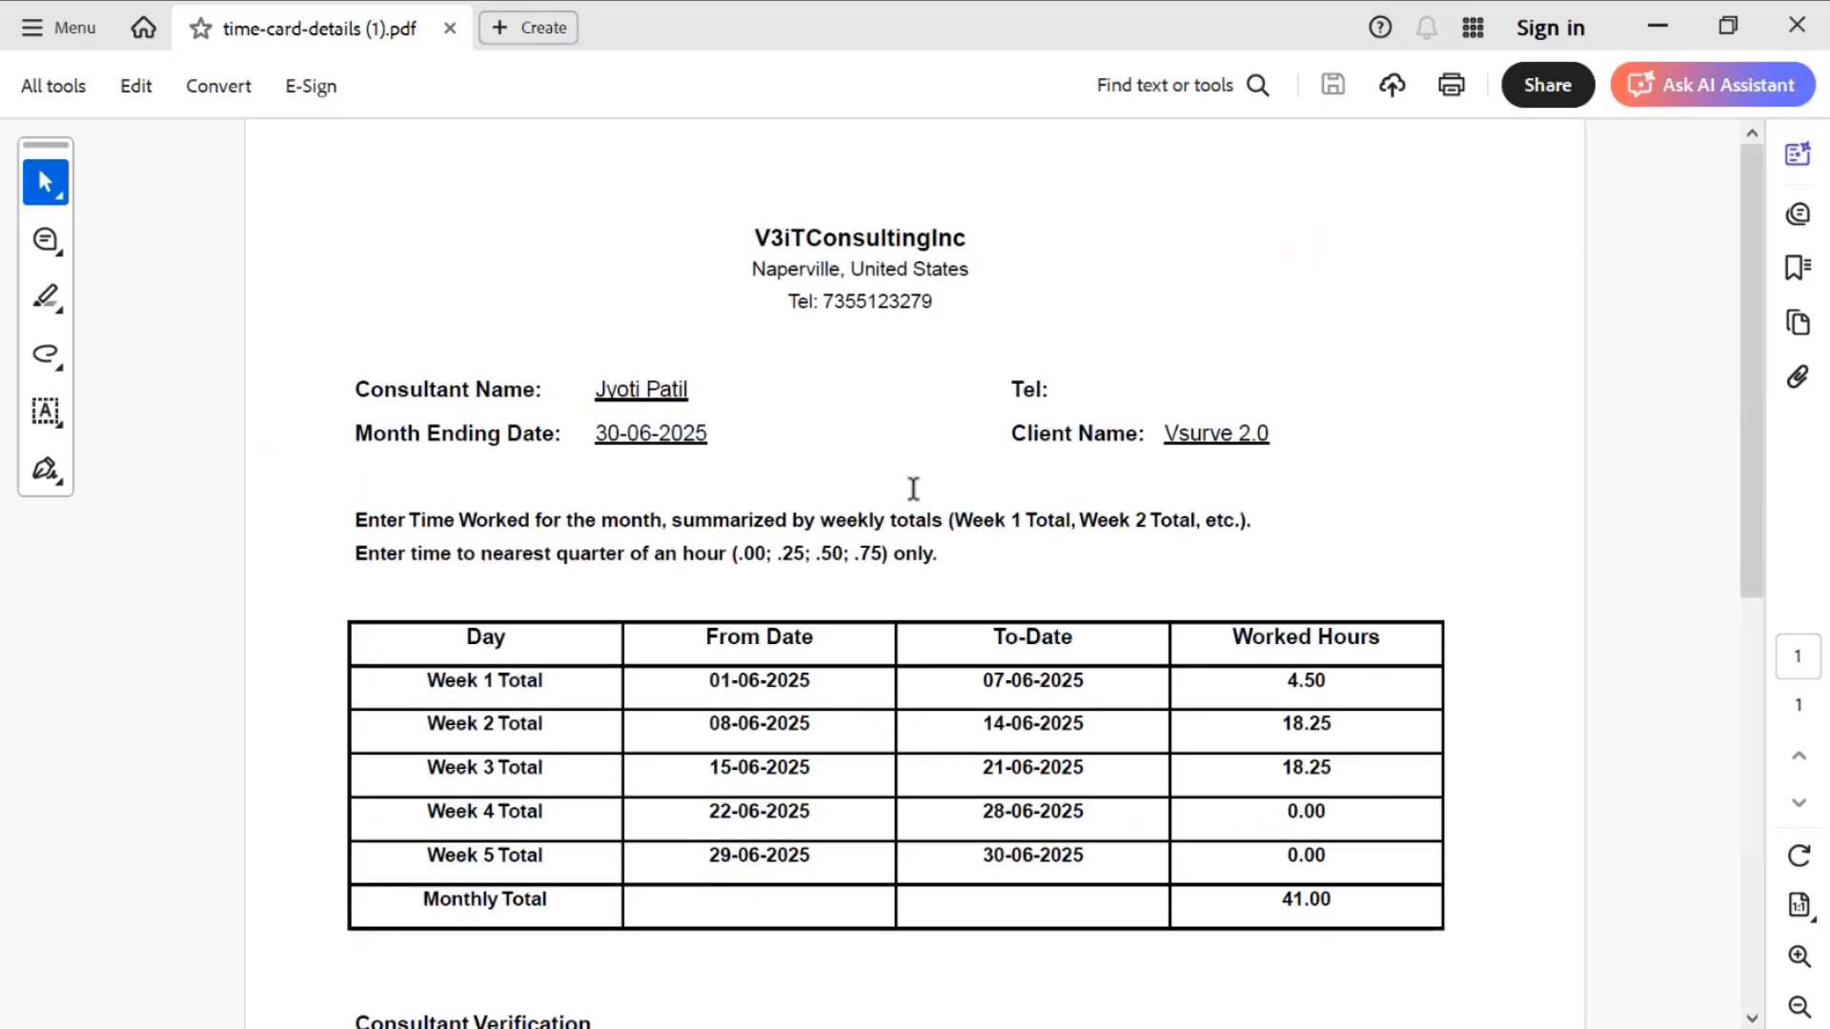
scroll(913, 488, "down", 8)
scroll(827, 454, "up", 4)
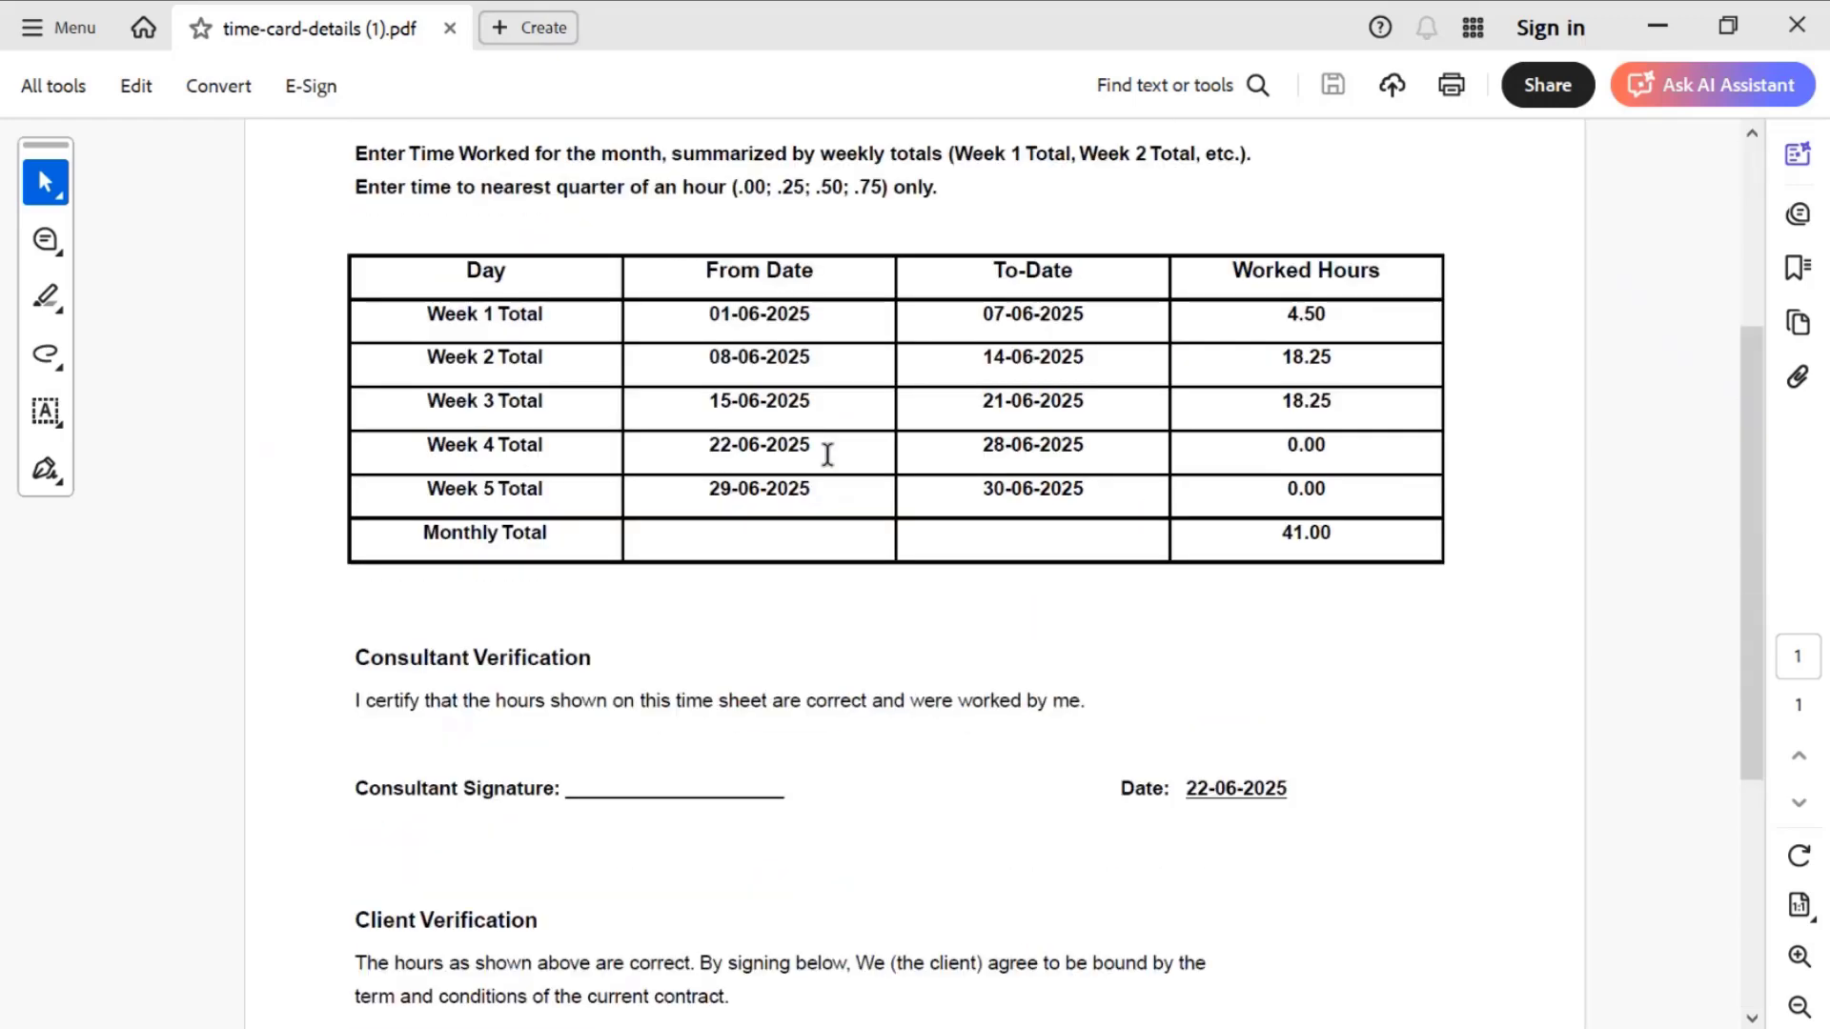
scroll(827, 455, "up", 4)
- Return to the VSURVE week timesheet and withdraw the submission for Jun 23 - Jun 29, 2025
key("alt+Tab")
left_click(1613, 252)
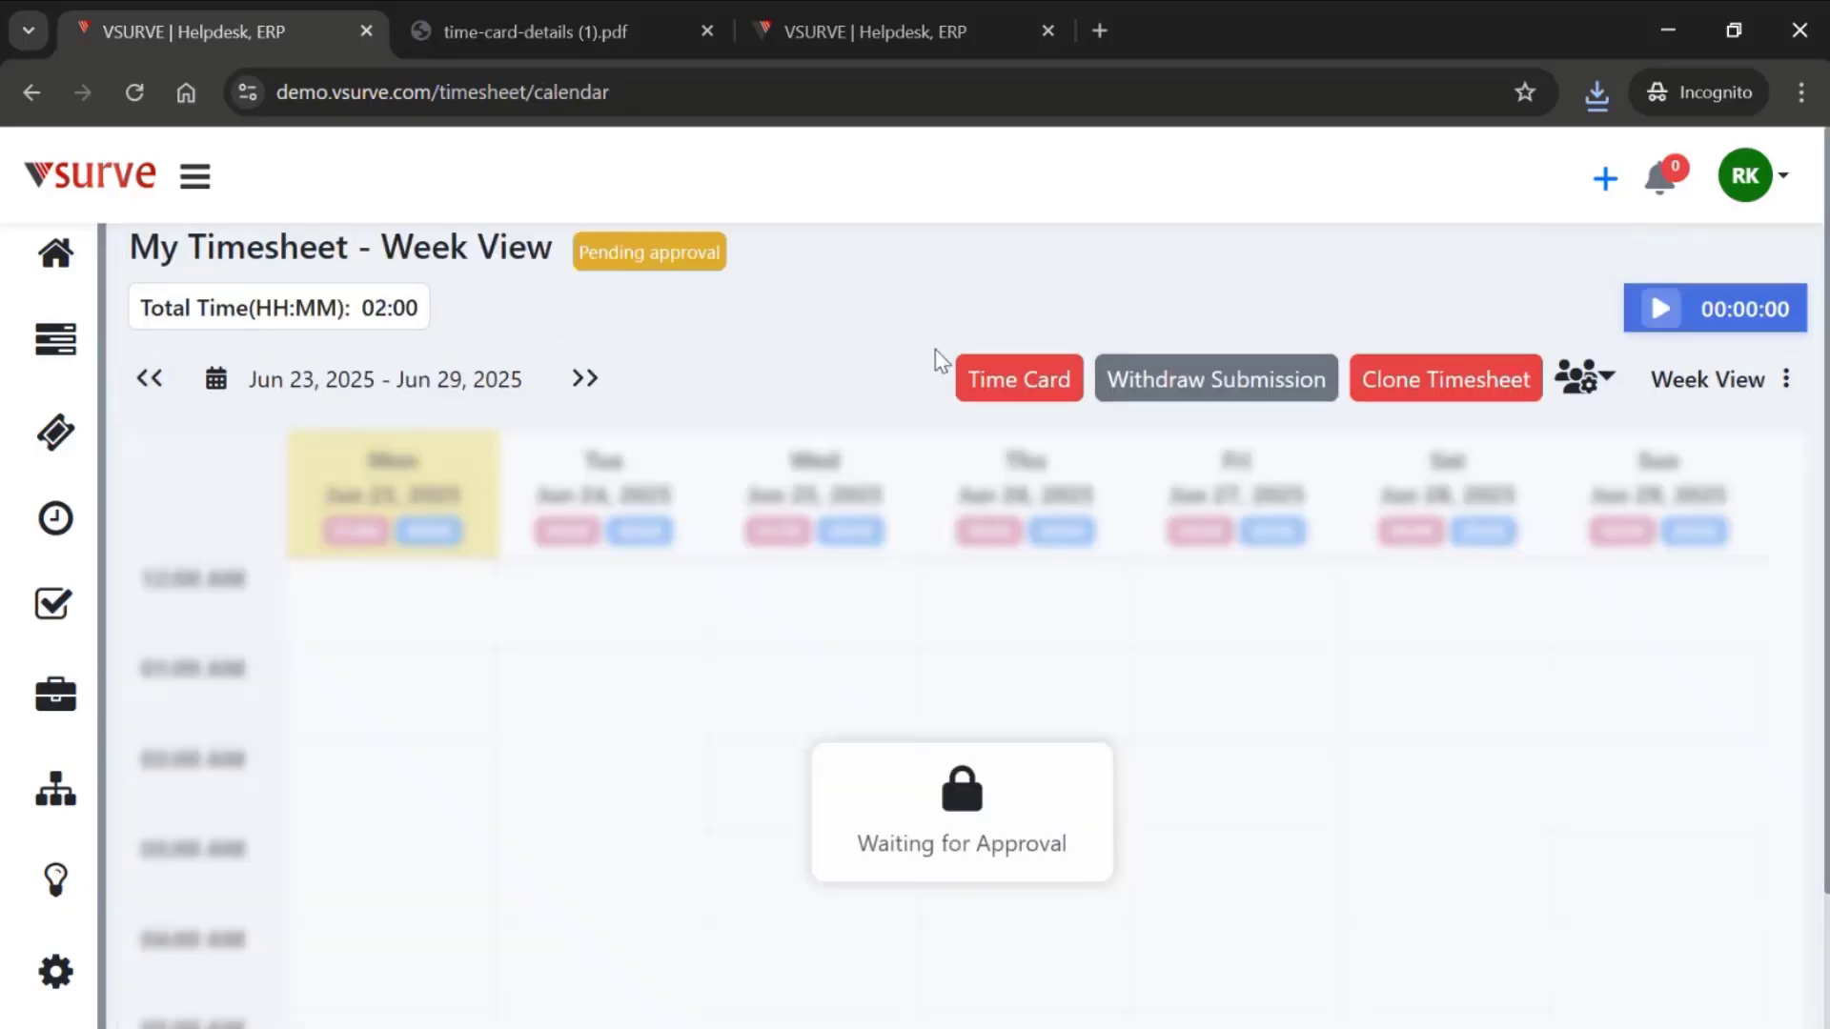
left_click(1220, 382)
left_click(1196, 686)
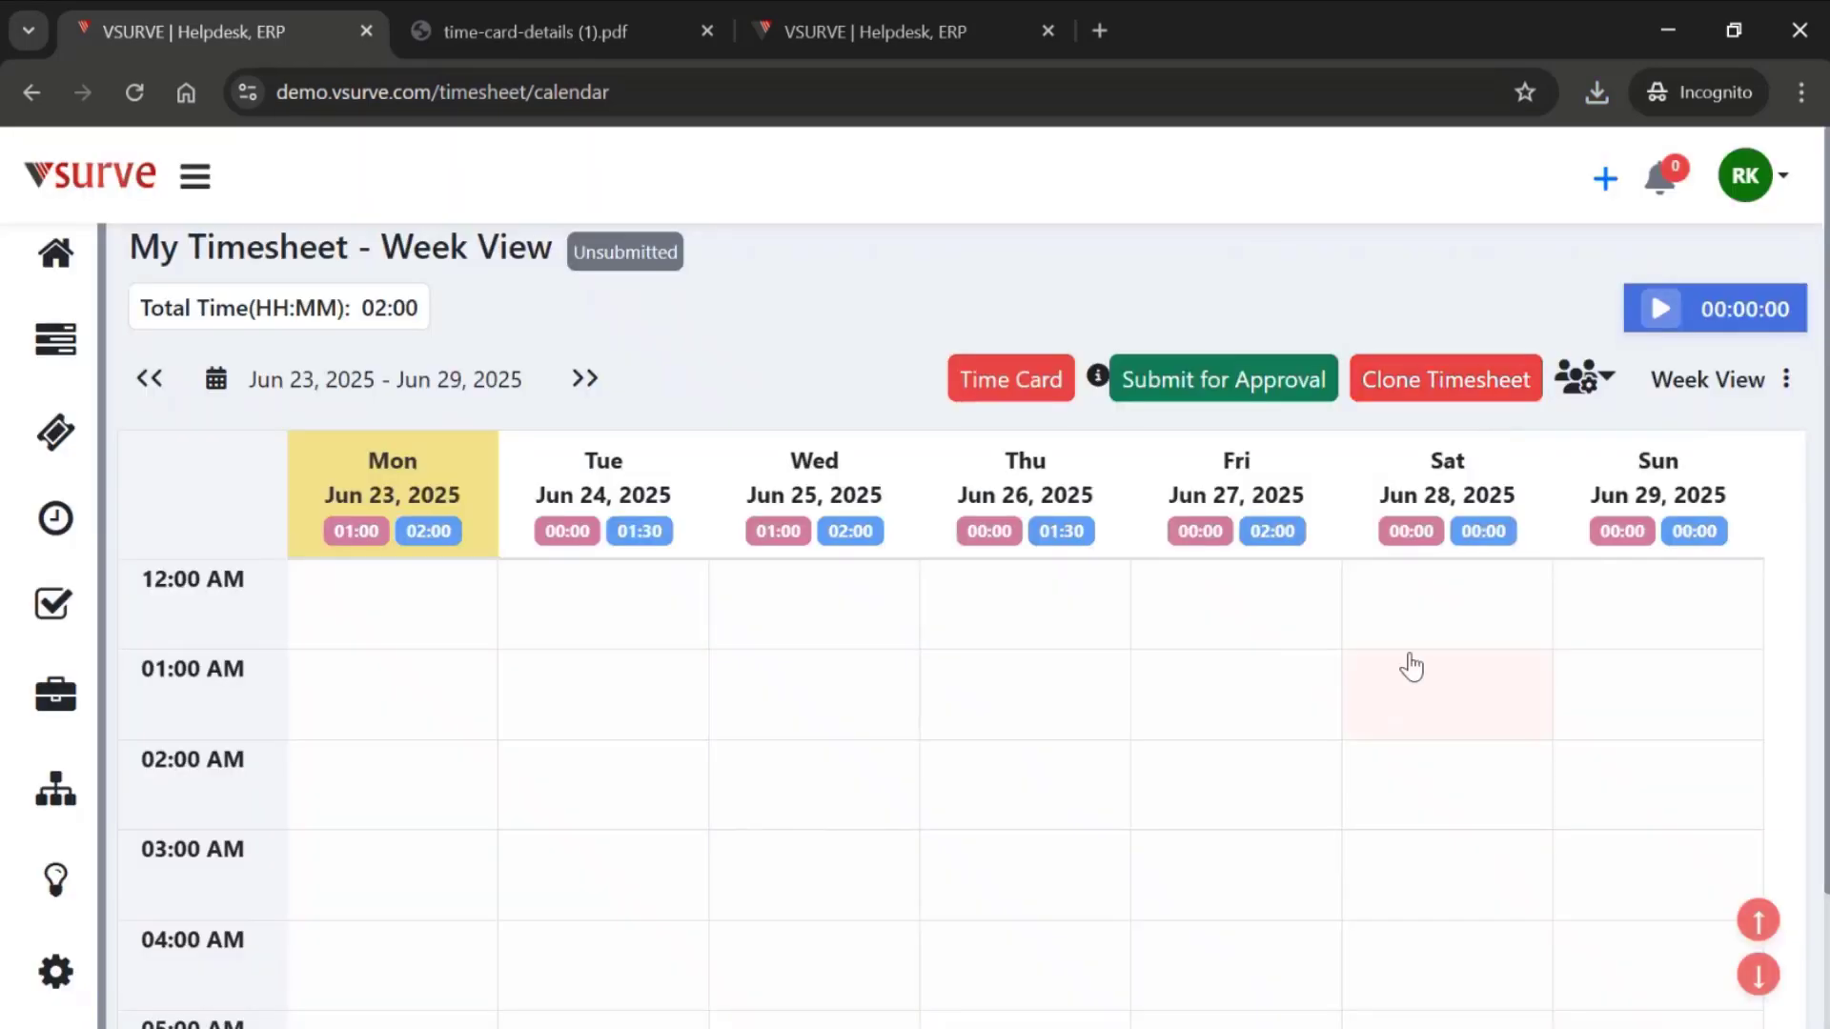
- Record a timer entry described "demo time entry" for project Vsurve 2.0, ticket Activities Module UI and API, activity UI & API activity
left_click(1660, 315)
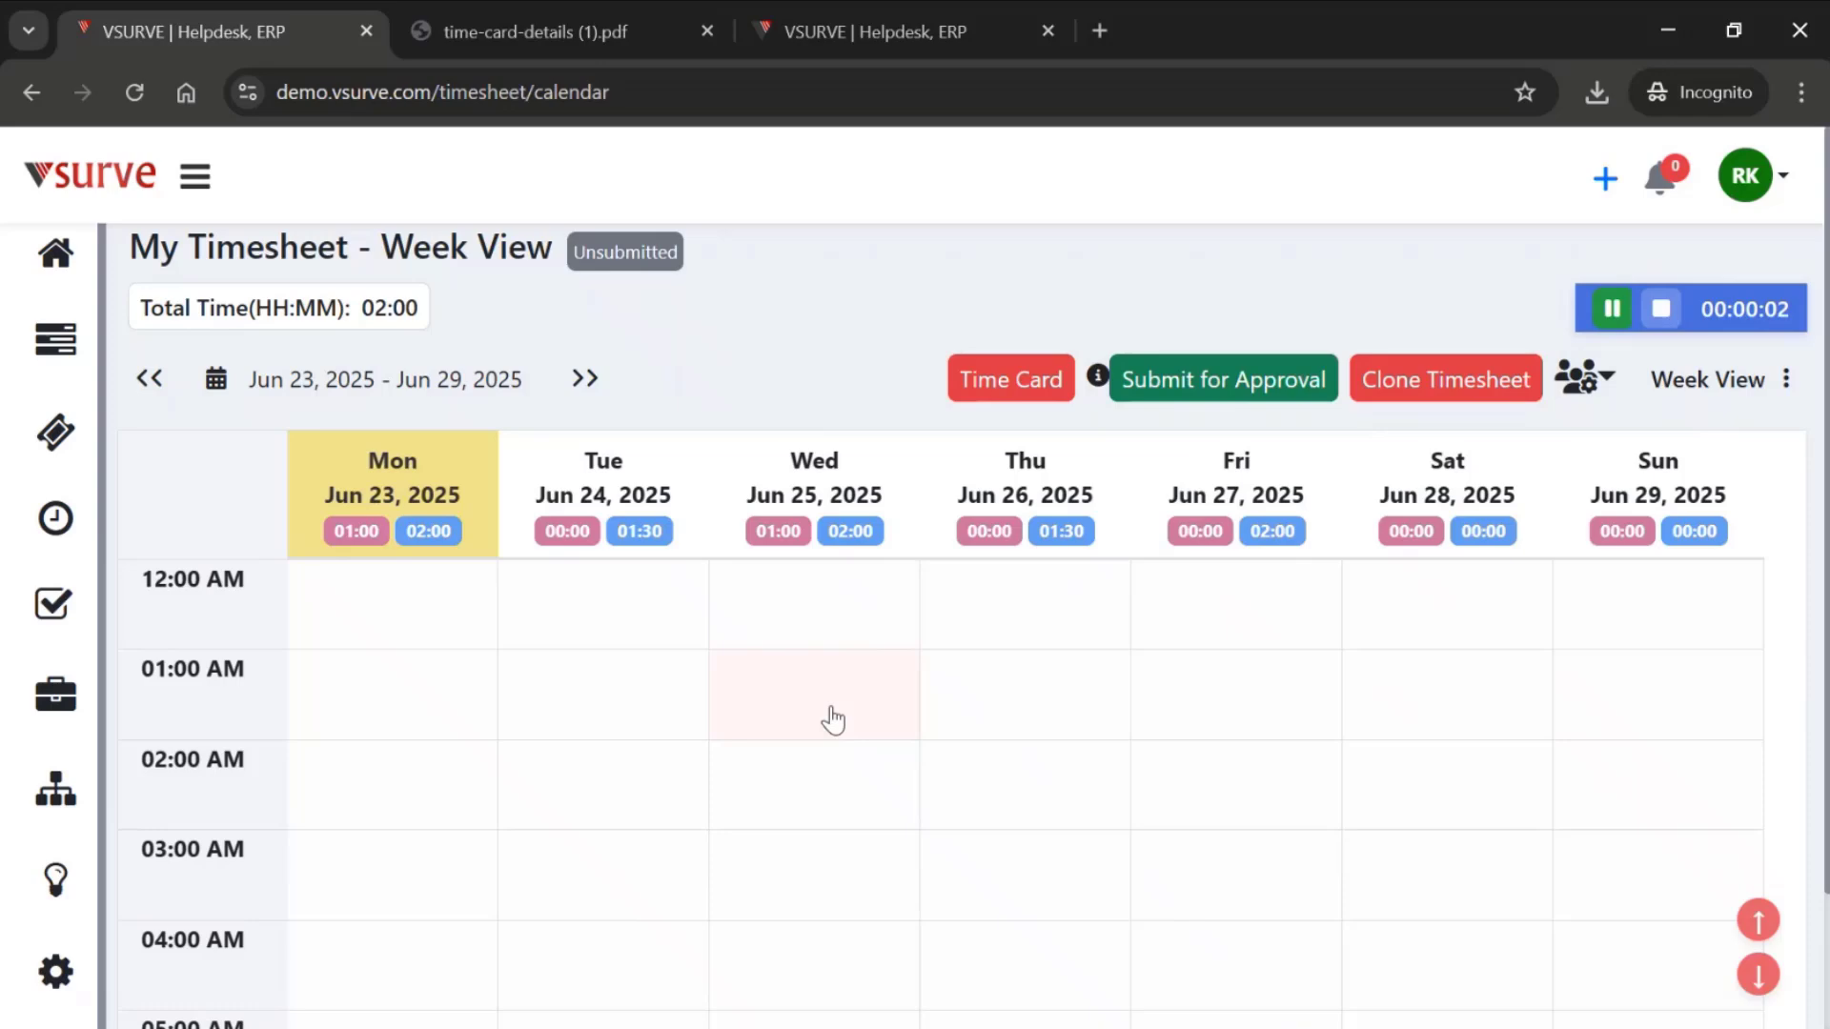
left_click(1662, 310)
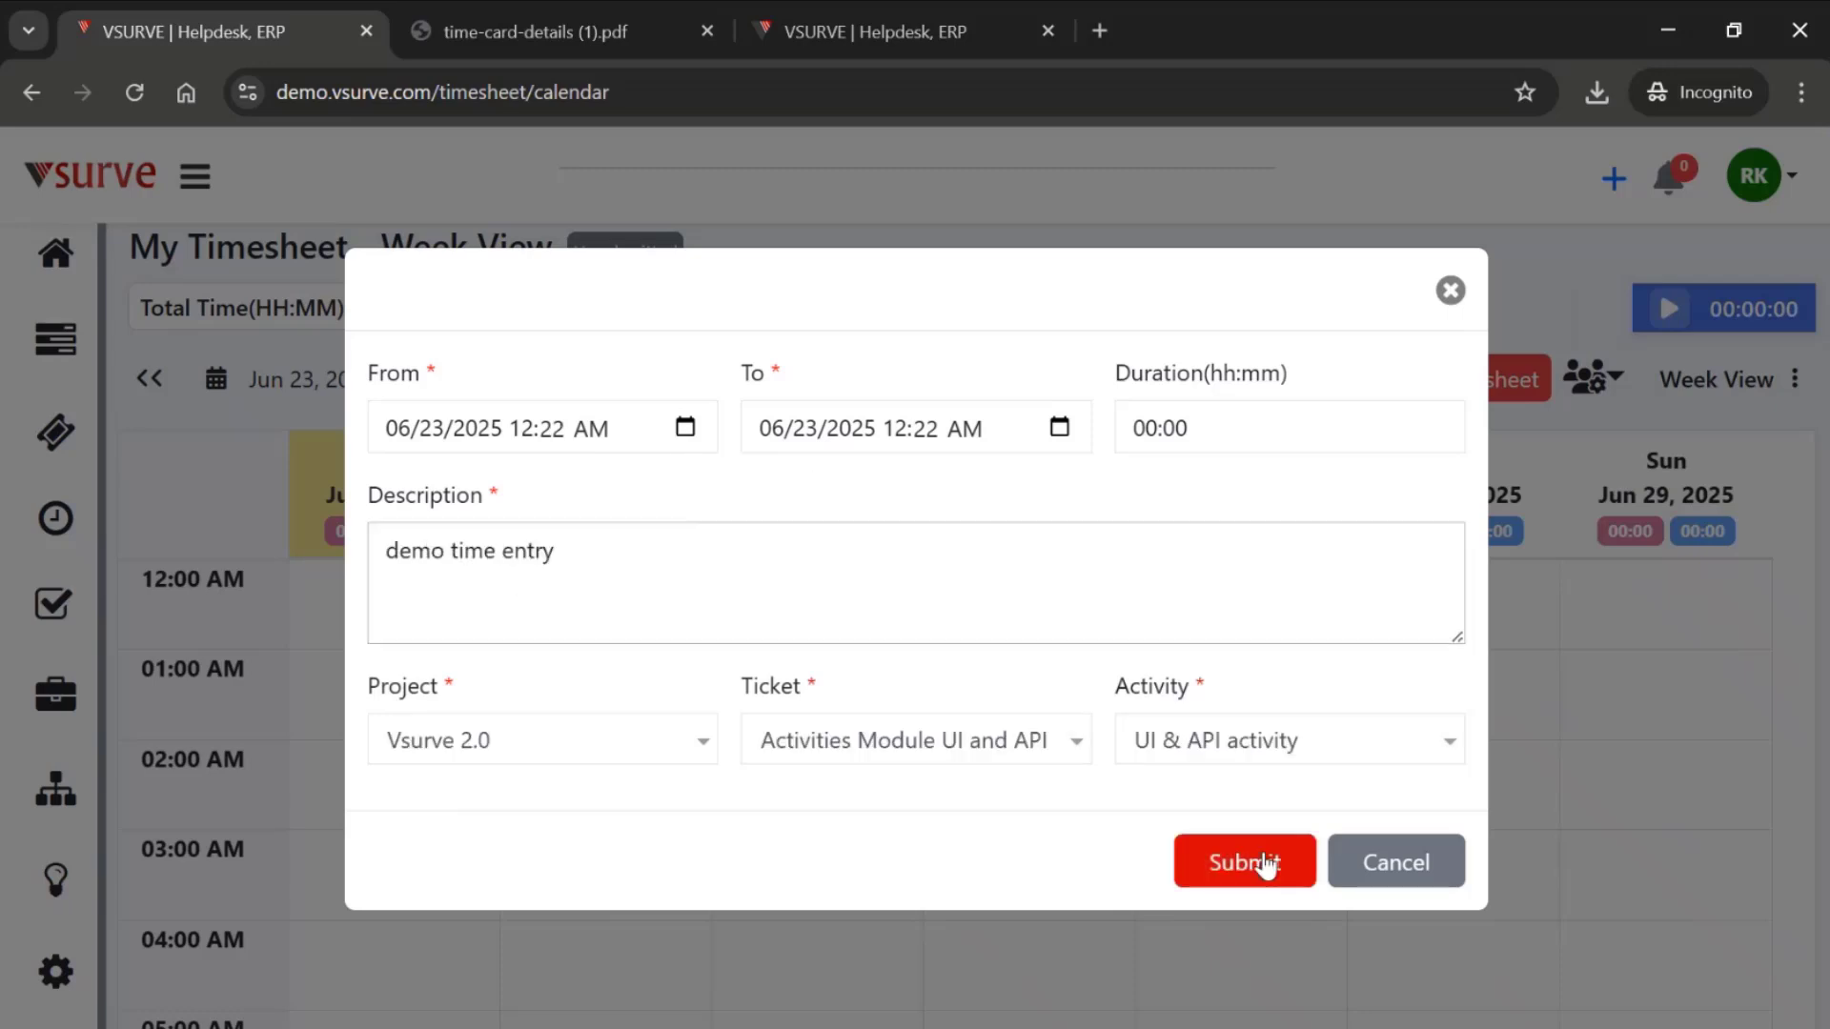
left_click(1266, 865)
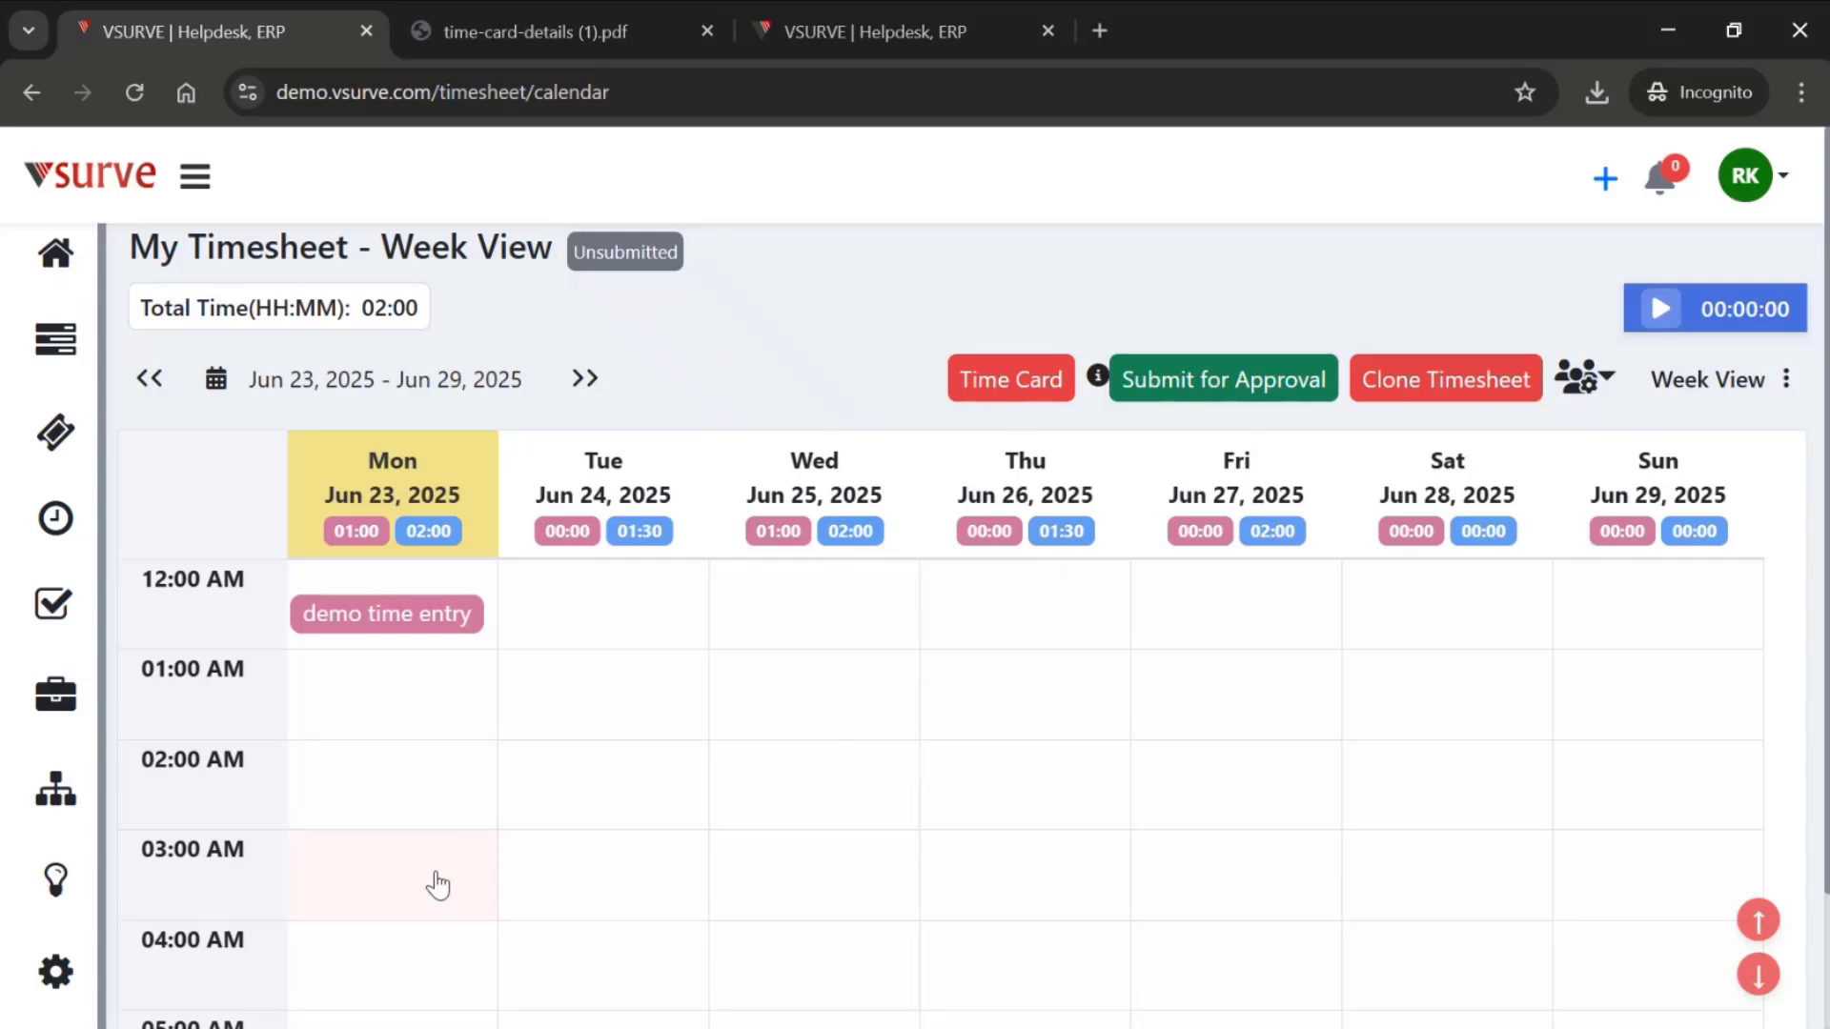
scroll(437, 885, "down", 2)
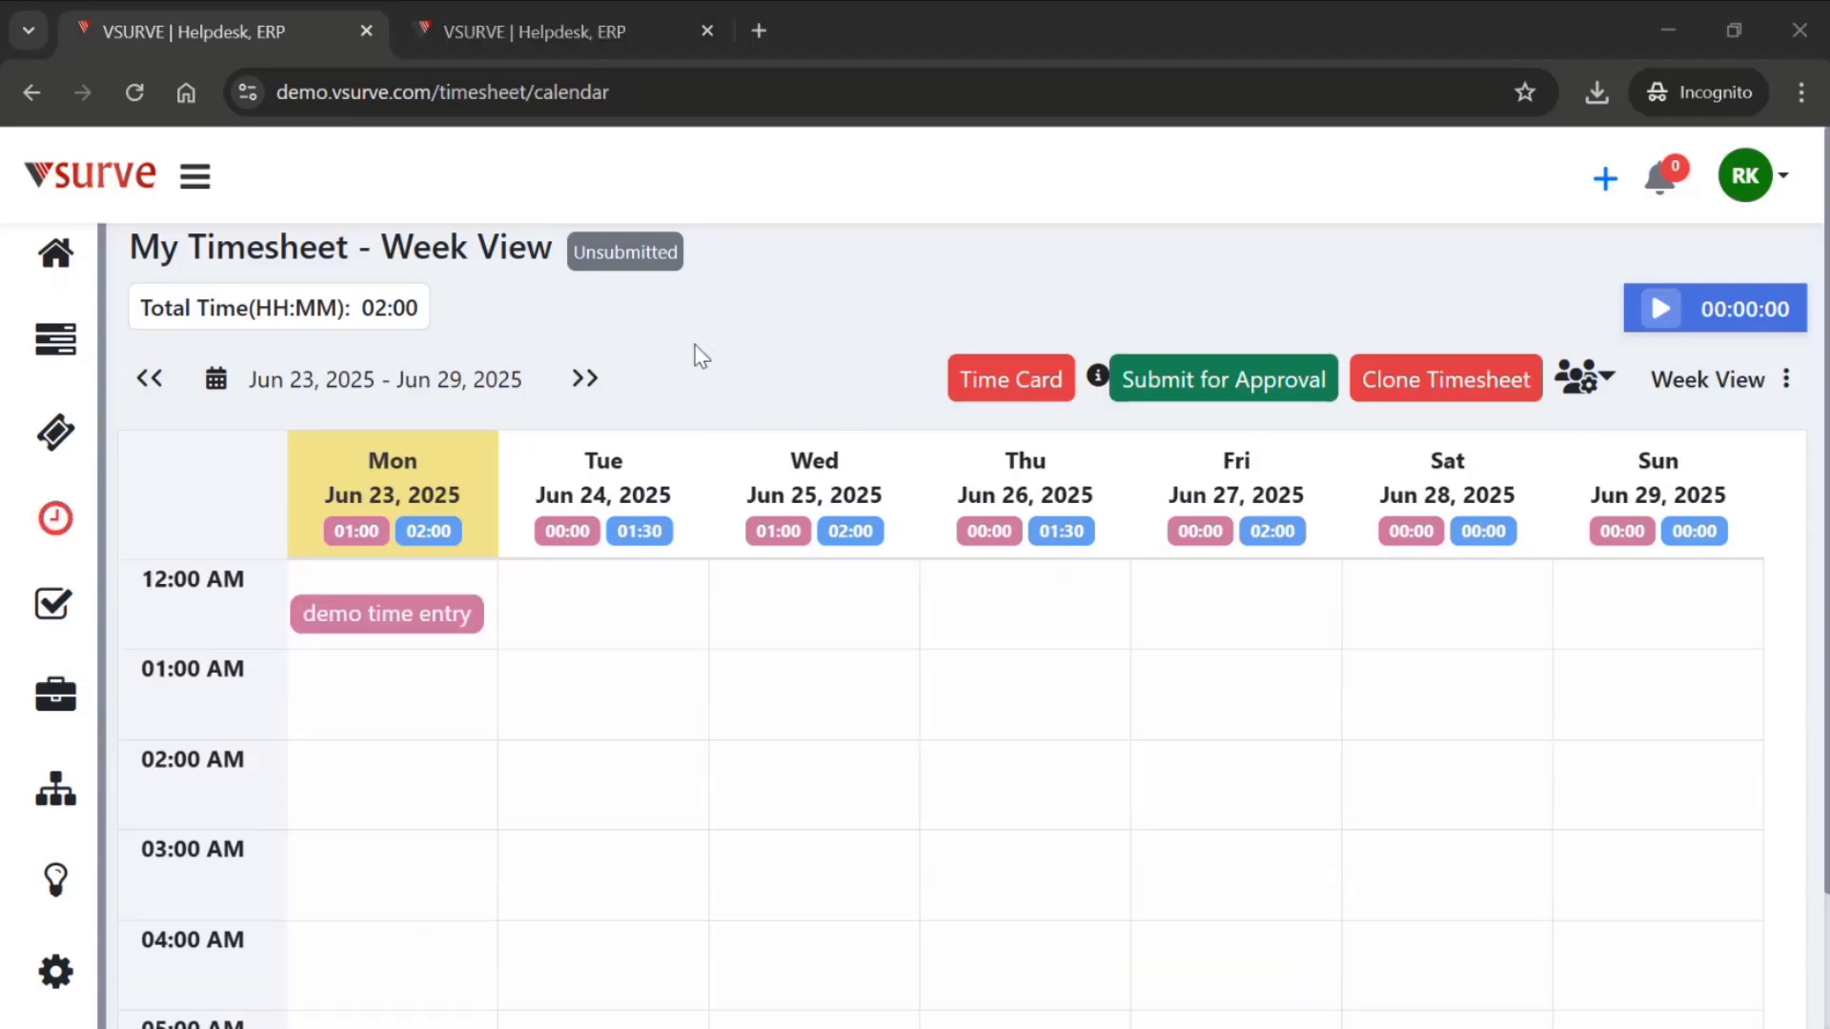
- Open Timesheet Approval and look through the pending, approved and rejected timesheets
mouse_move(21, 626)
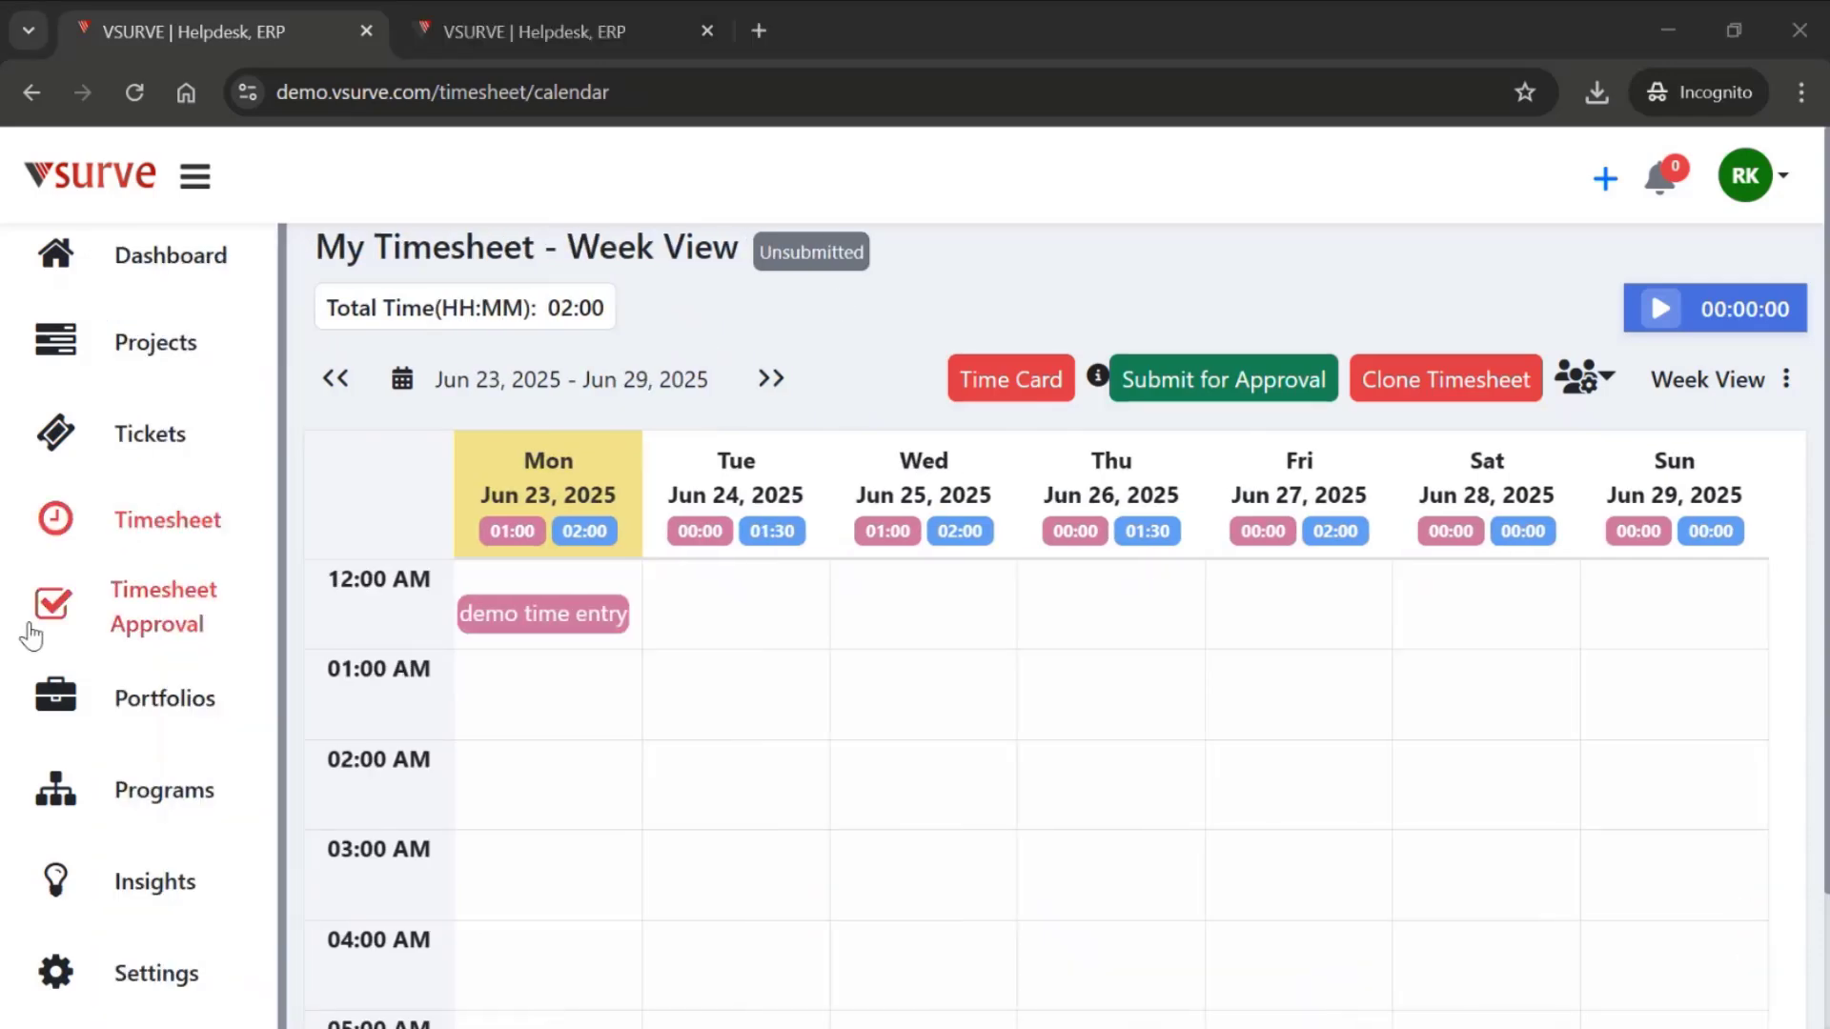
left_click(173, 626)
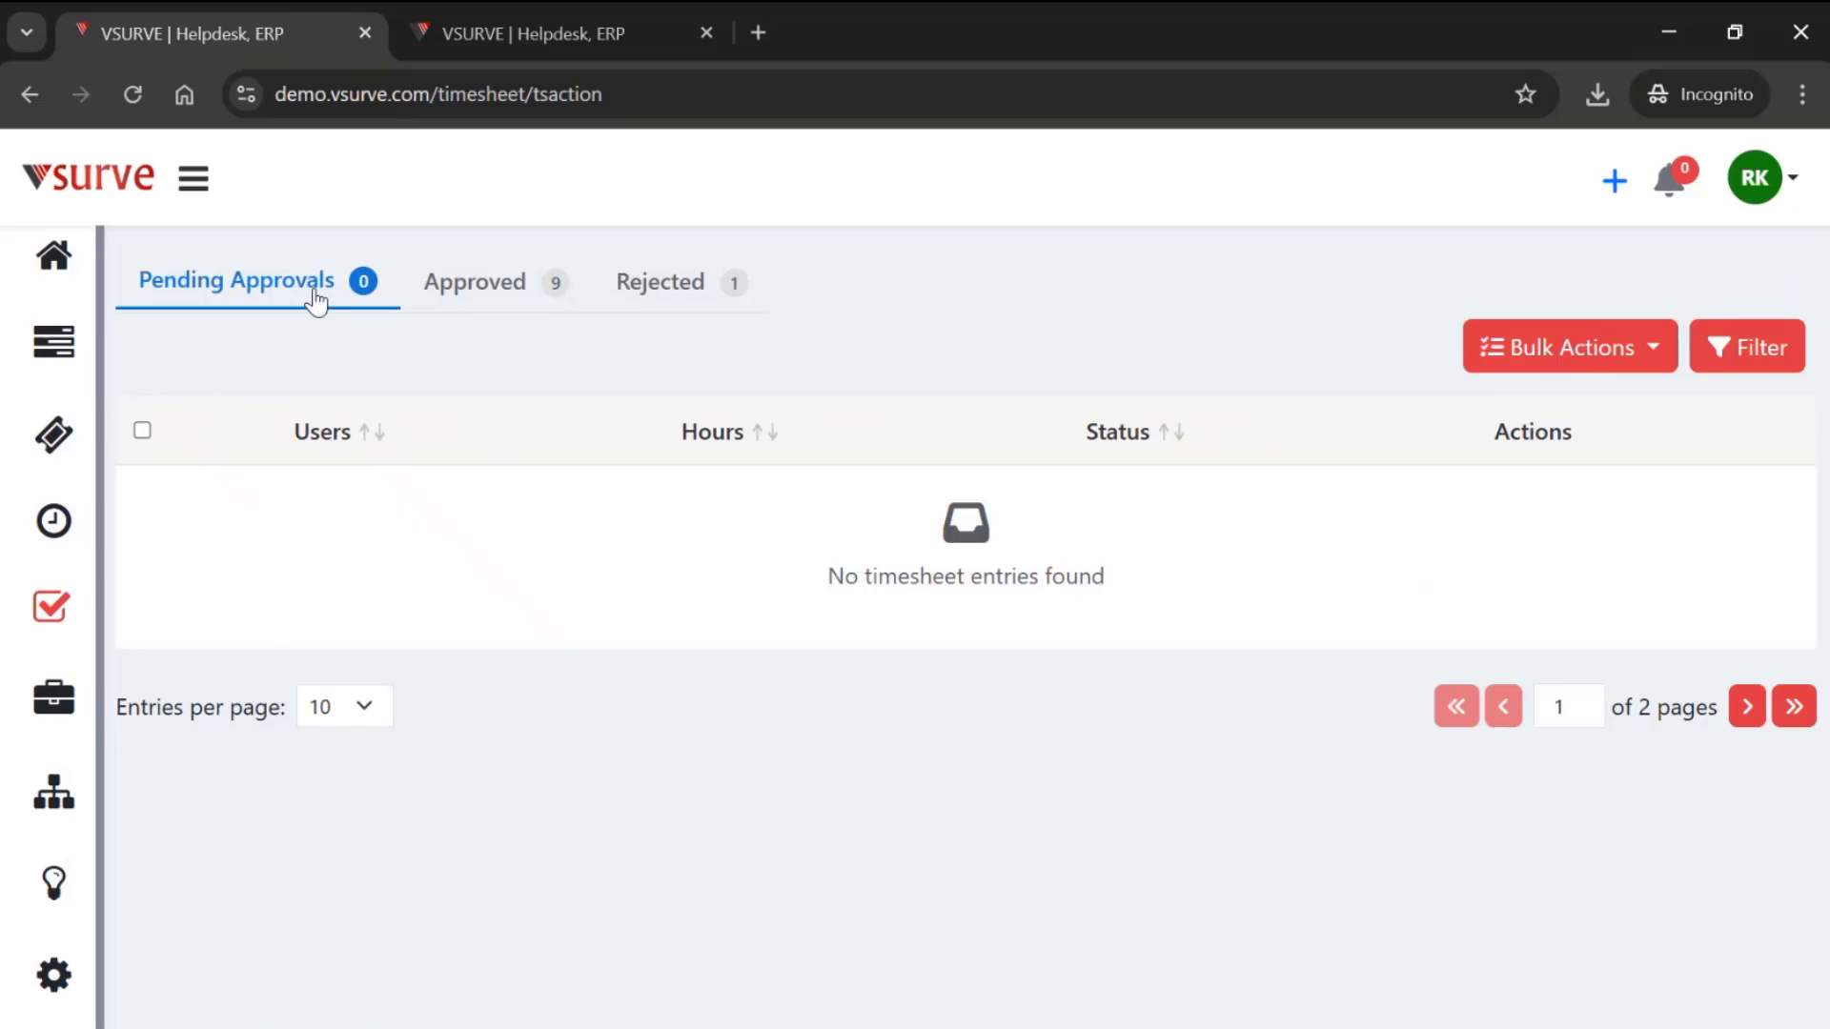
left_click(412, 305)
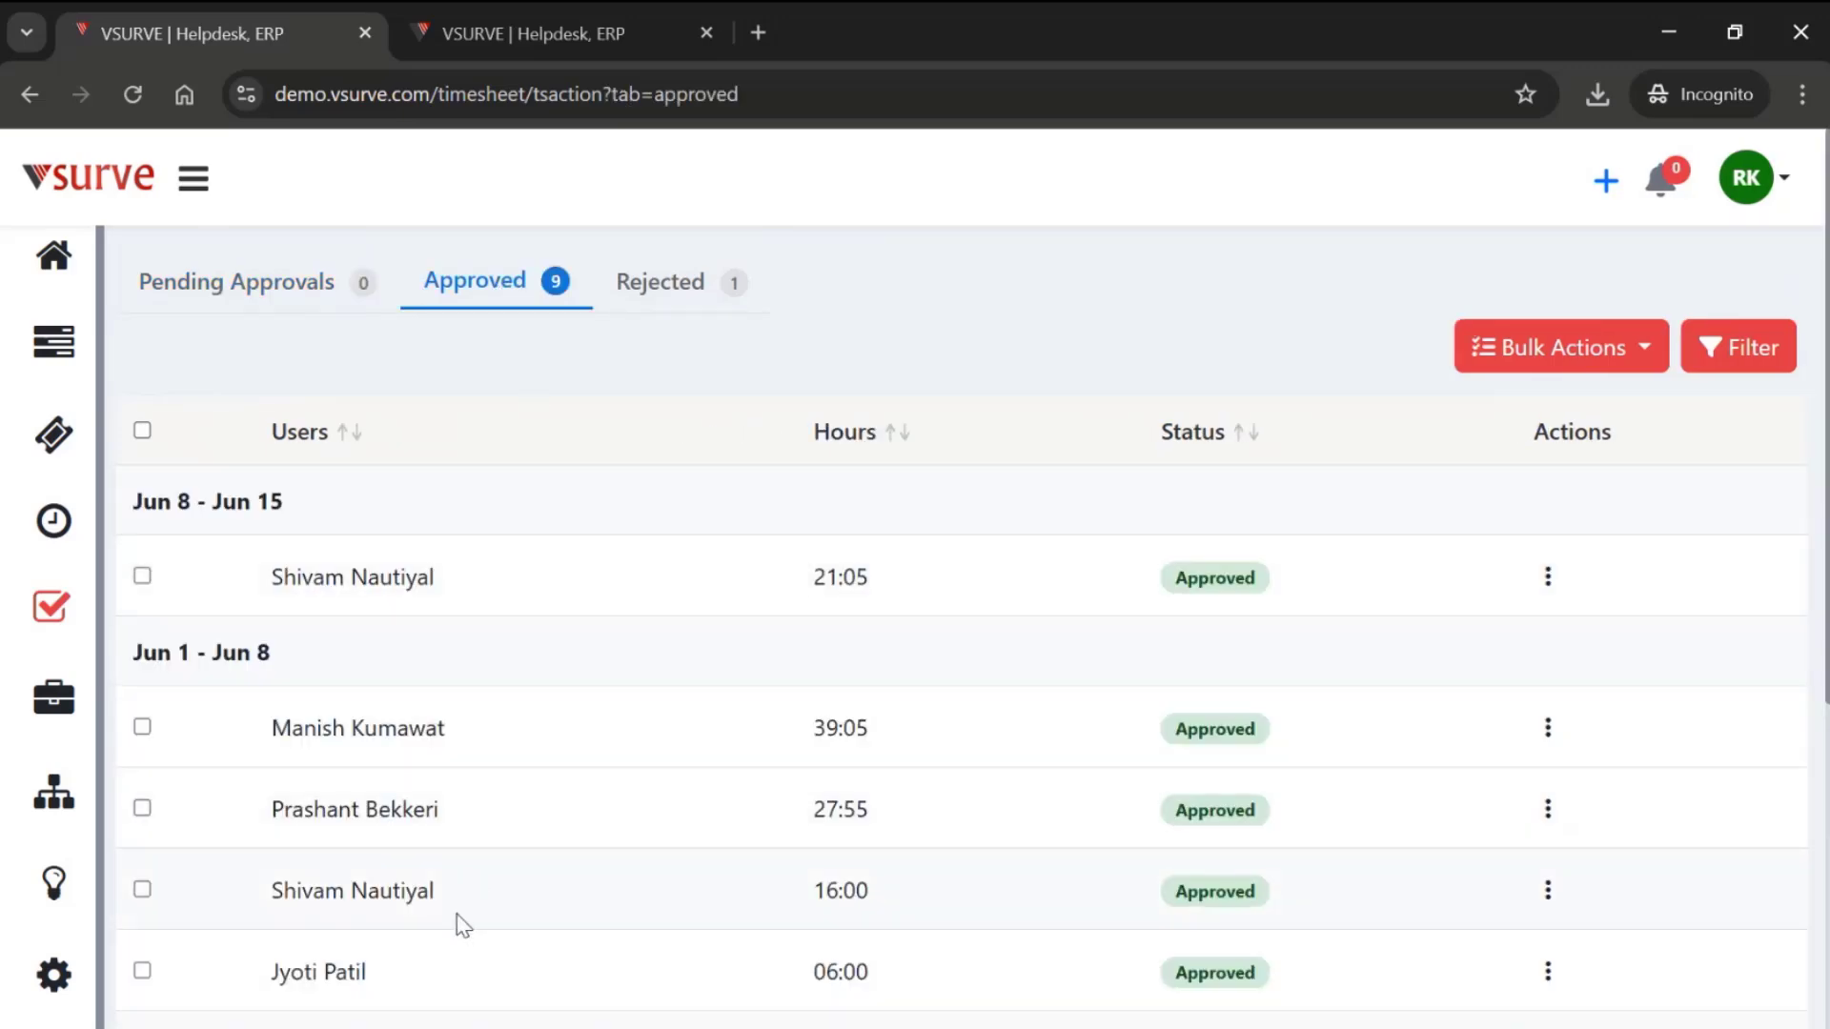
left_click(704, 299)
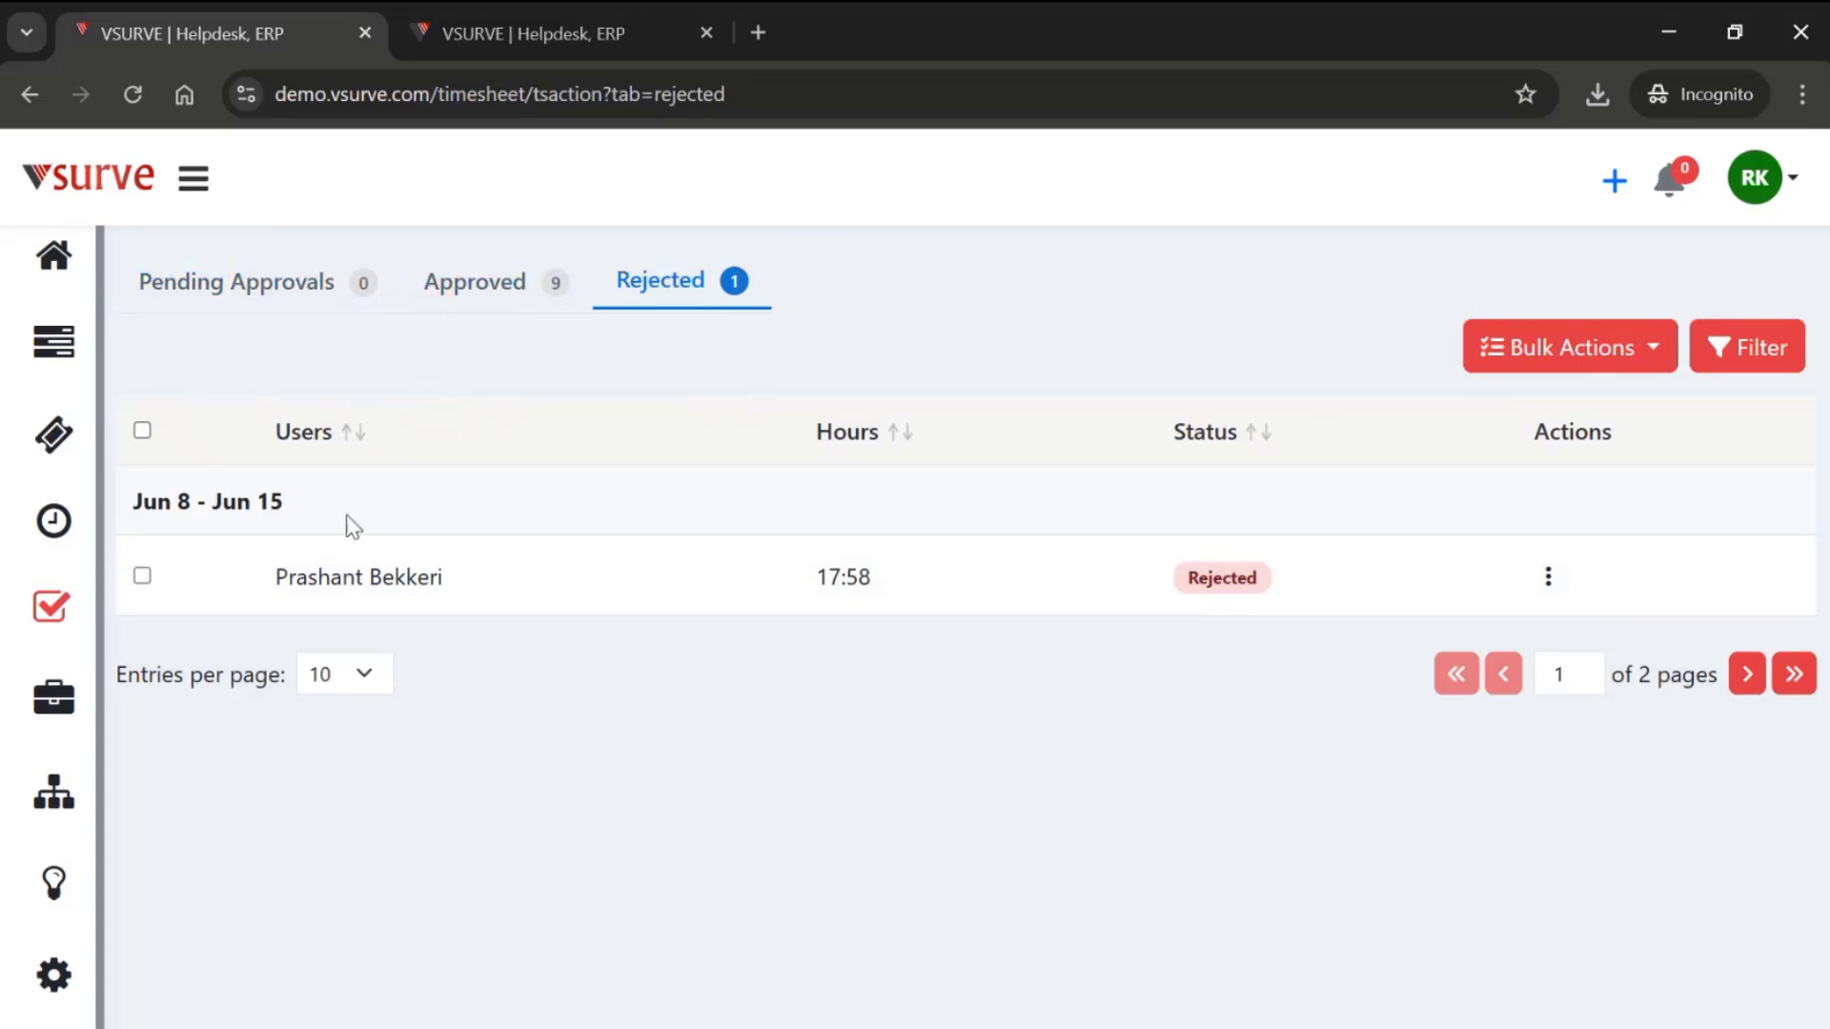
- Try to bulk-reject the approved Jun 8 - Jun 15 timesheet together with the first approved one for Jun 1 - Jun 8
left_click(471, 303)
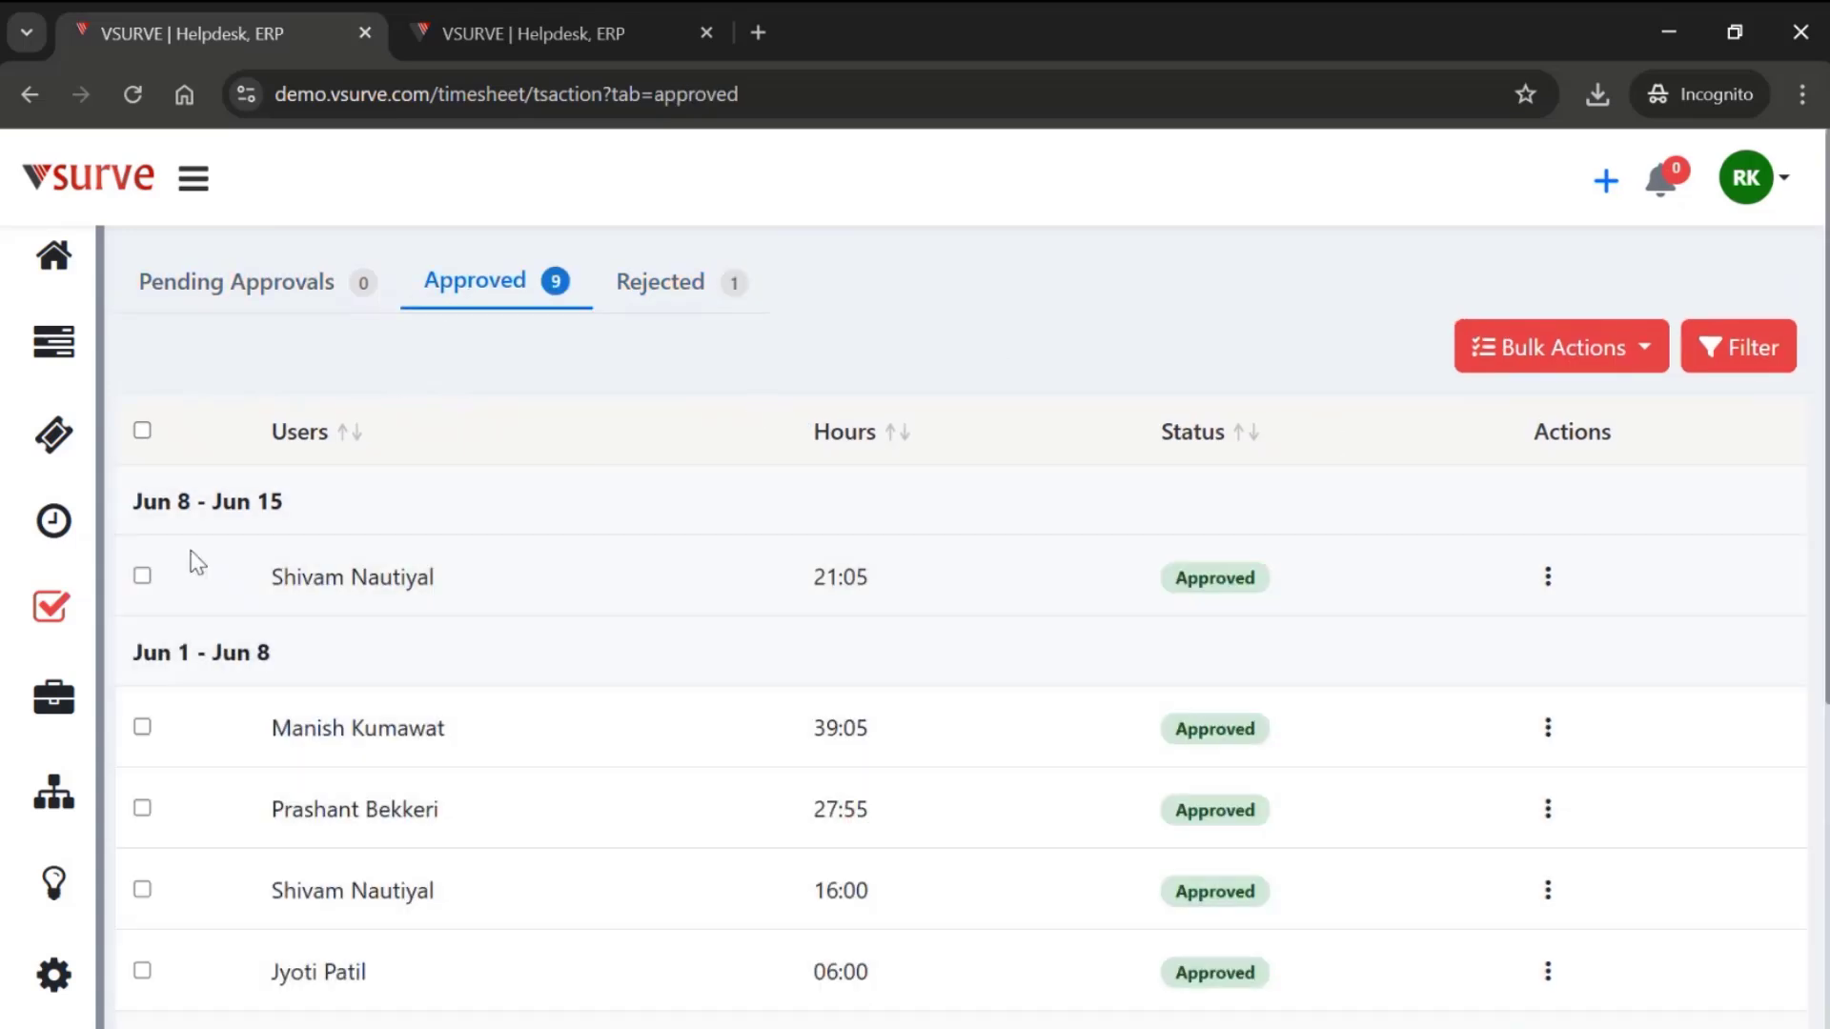
left_click(142, 576)
left_click(142, 728)
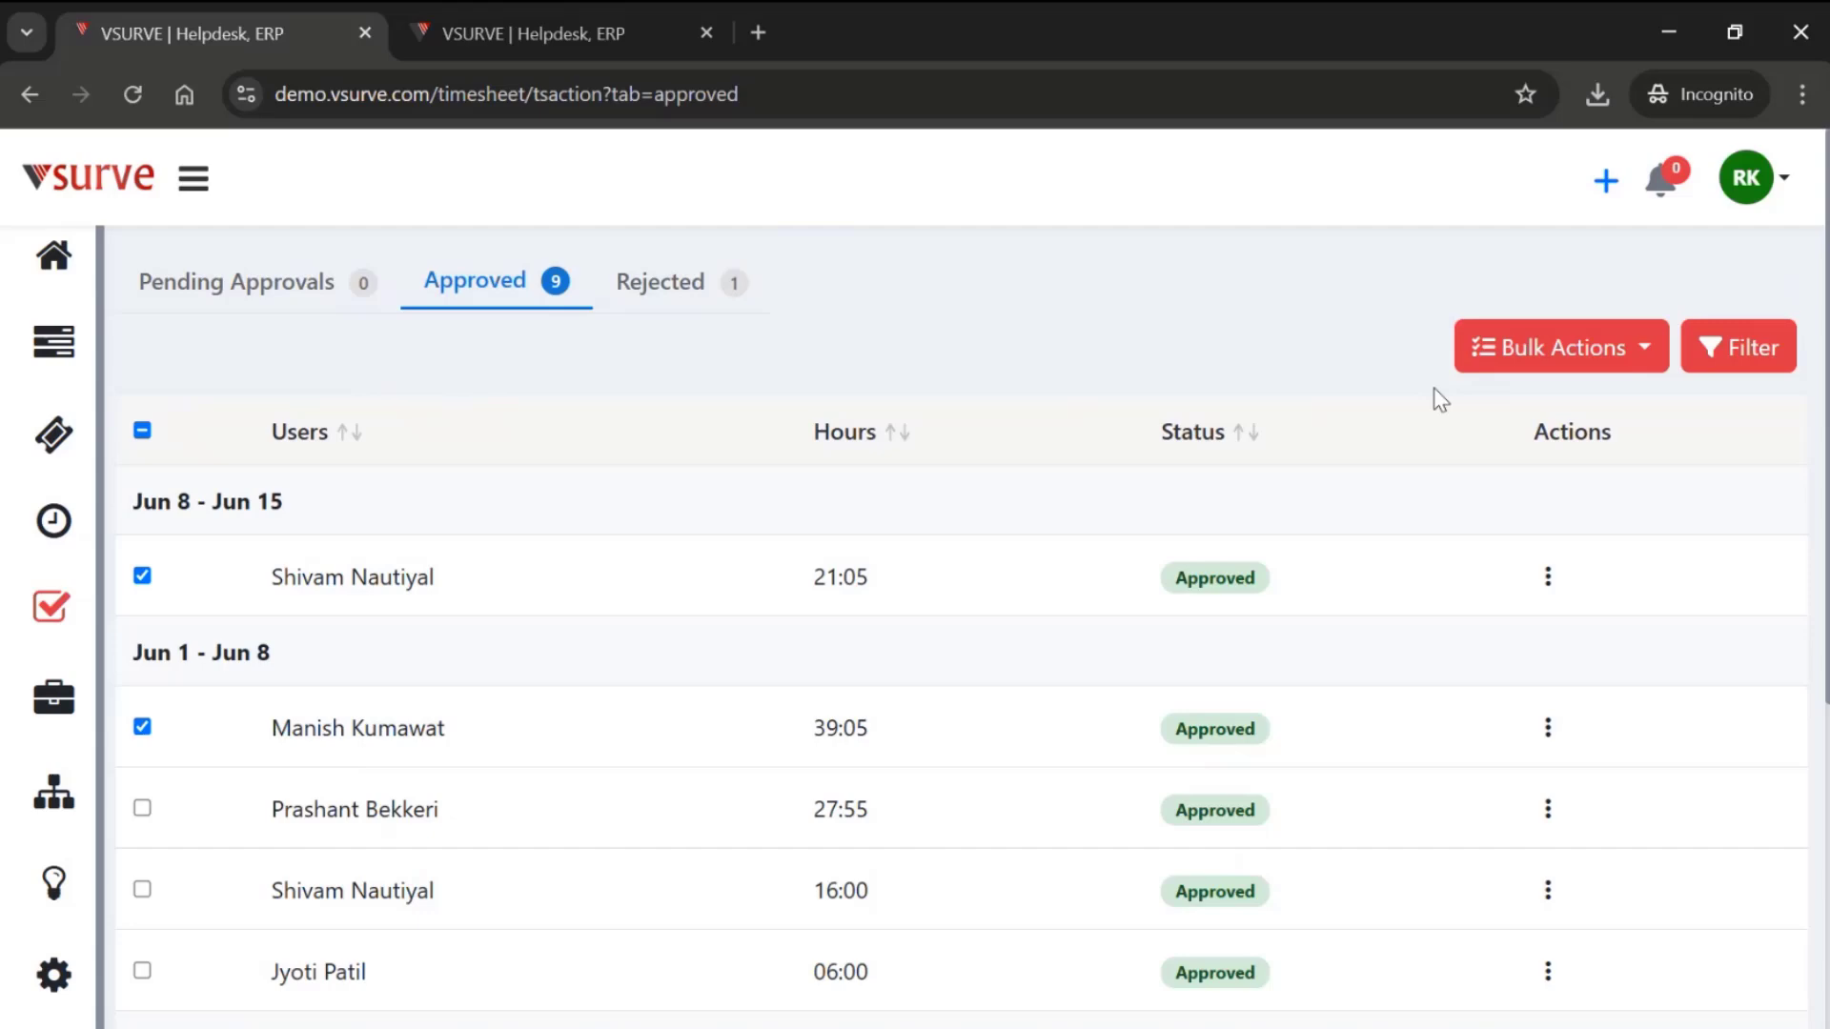
left_click(1583, 358)
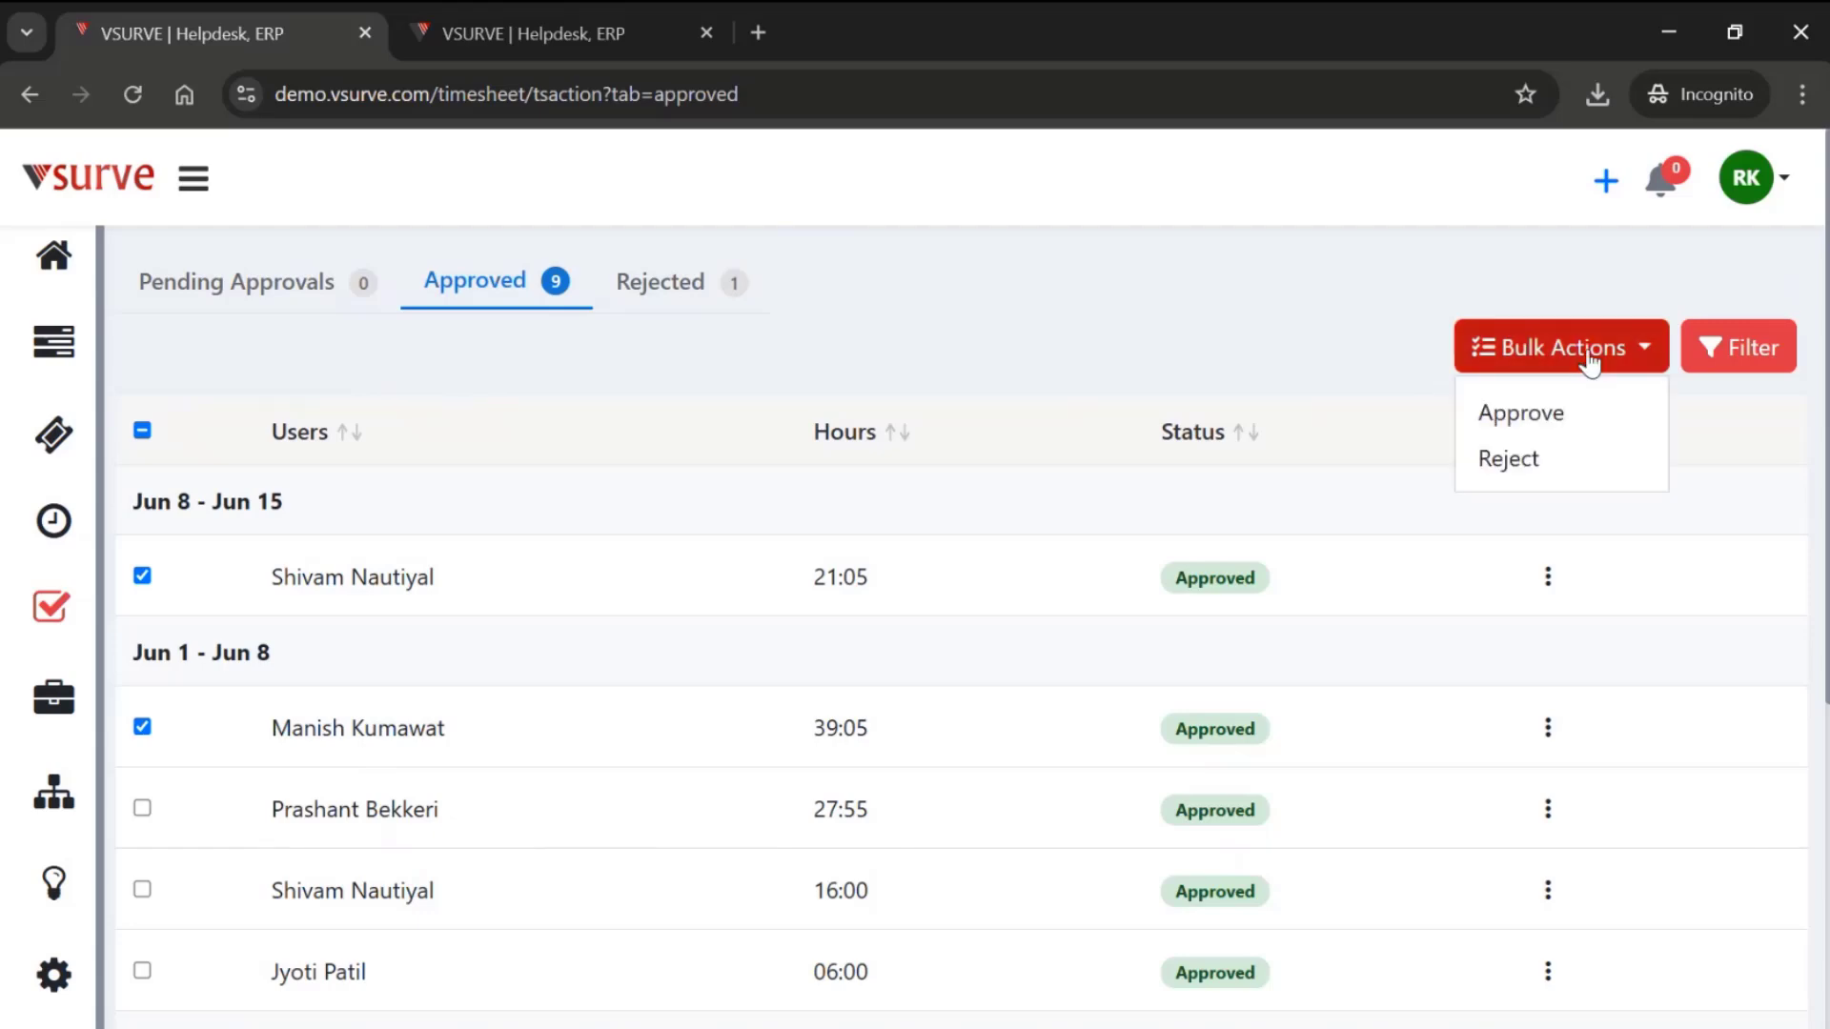
left_click(1510, 461)
- View the entry details of the second approved timesheet under Jun 1 - Jun 8 and return to the approvals list
scroll(995, 786, "down", 3)
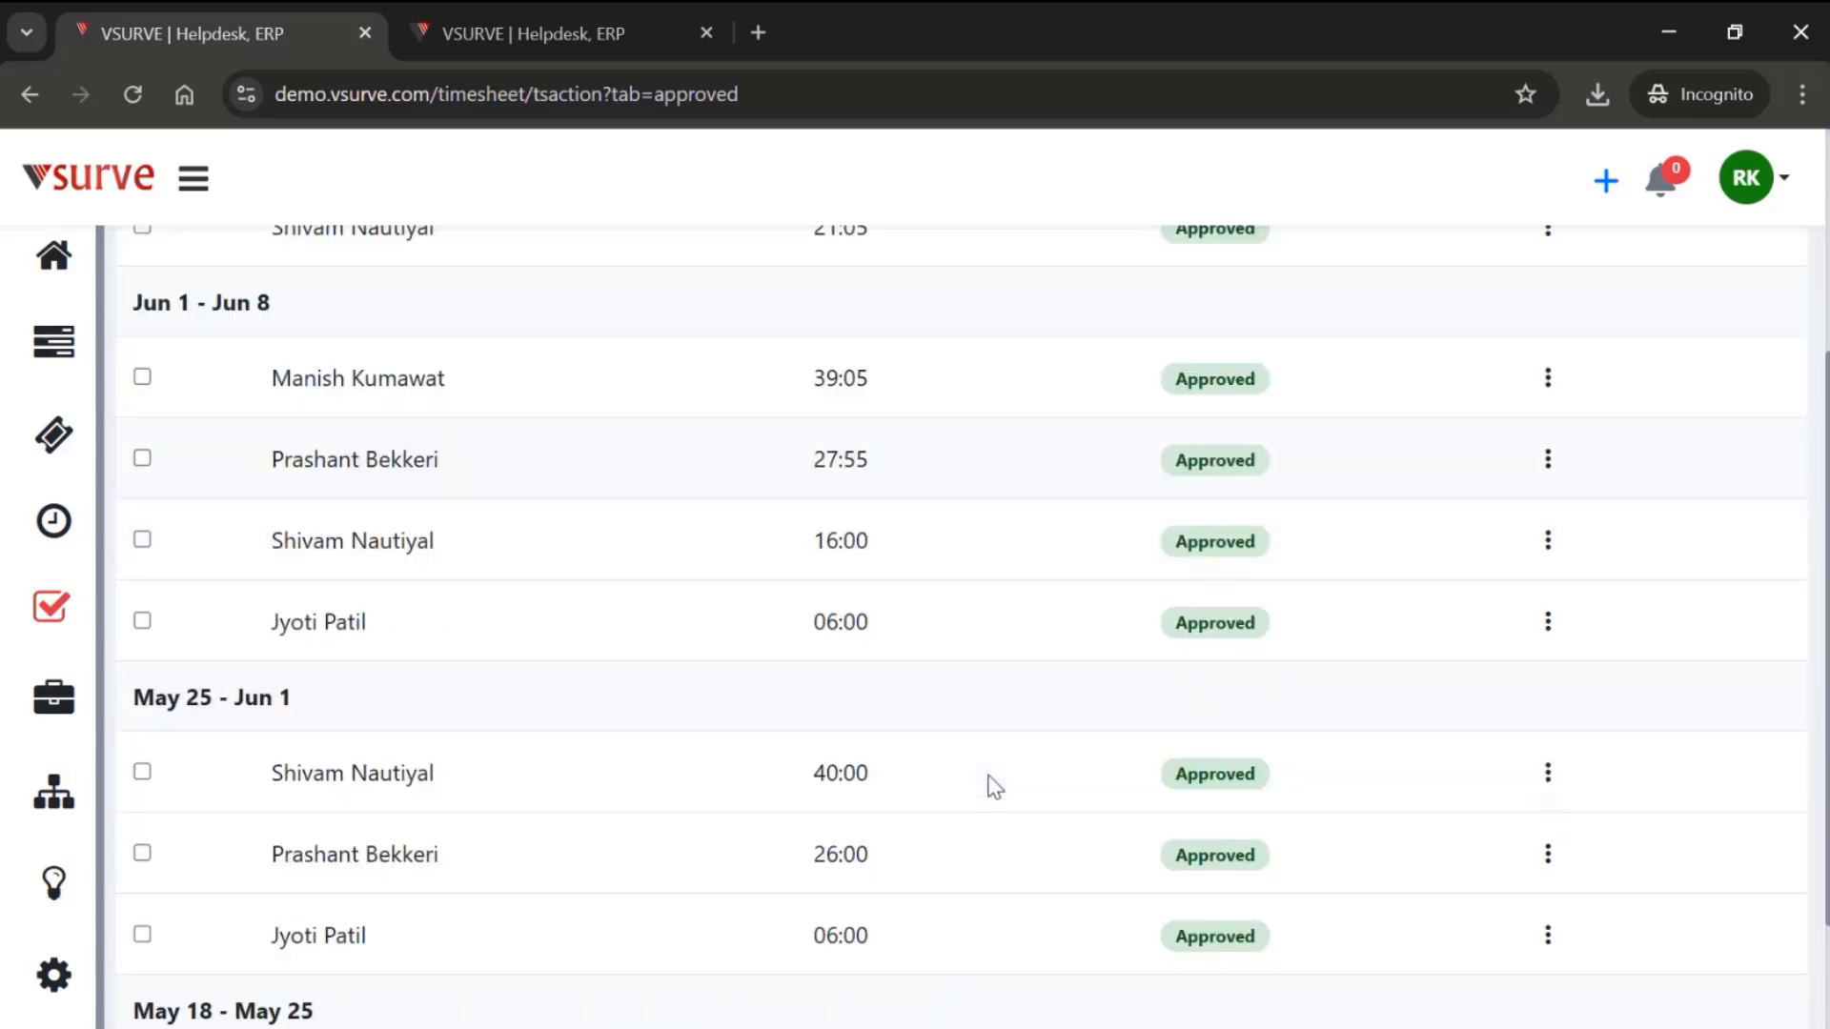
left_click(1548, 465)
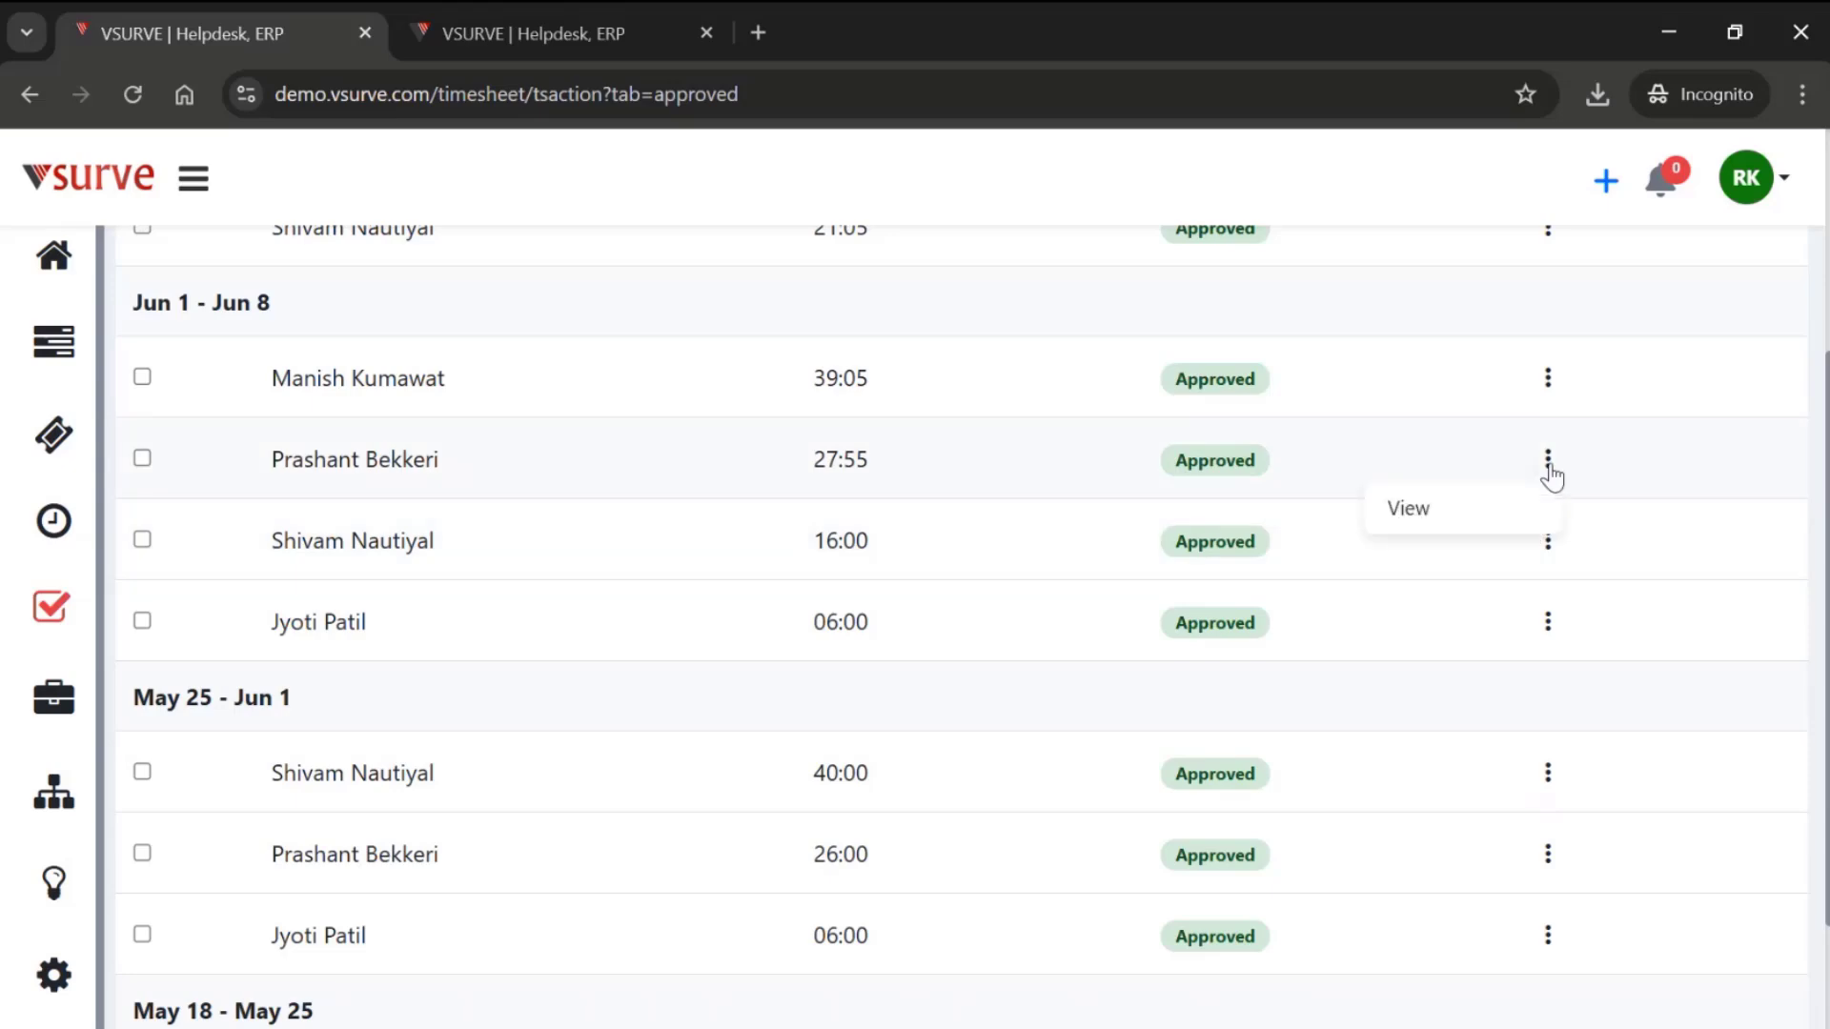
left_click(1434, 515)
scroll(1096, 801, "down", 9)
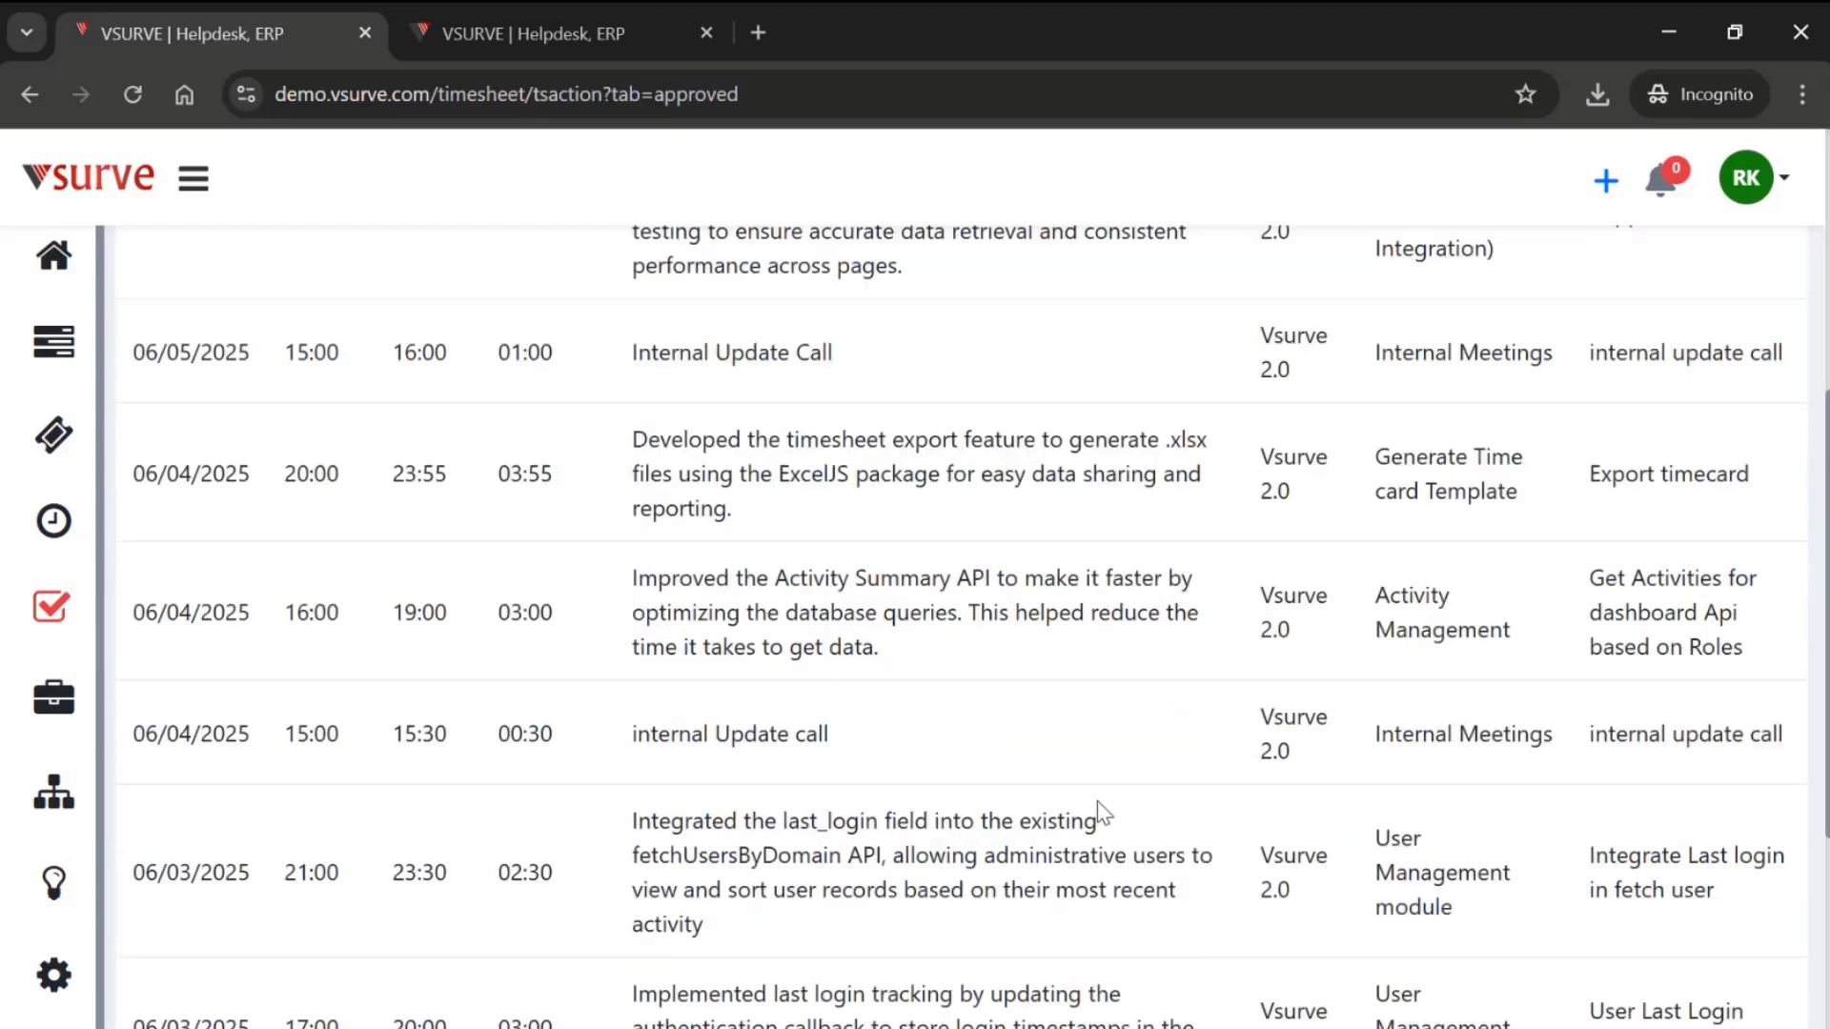
scroll(1097, 801, "up", 10)
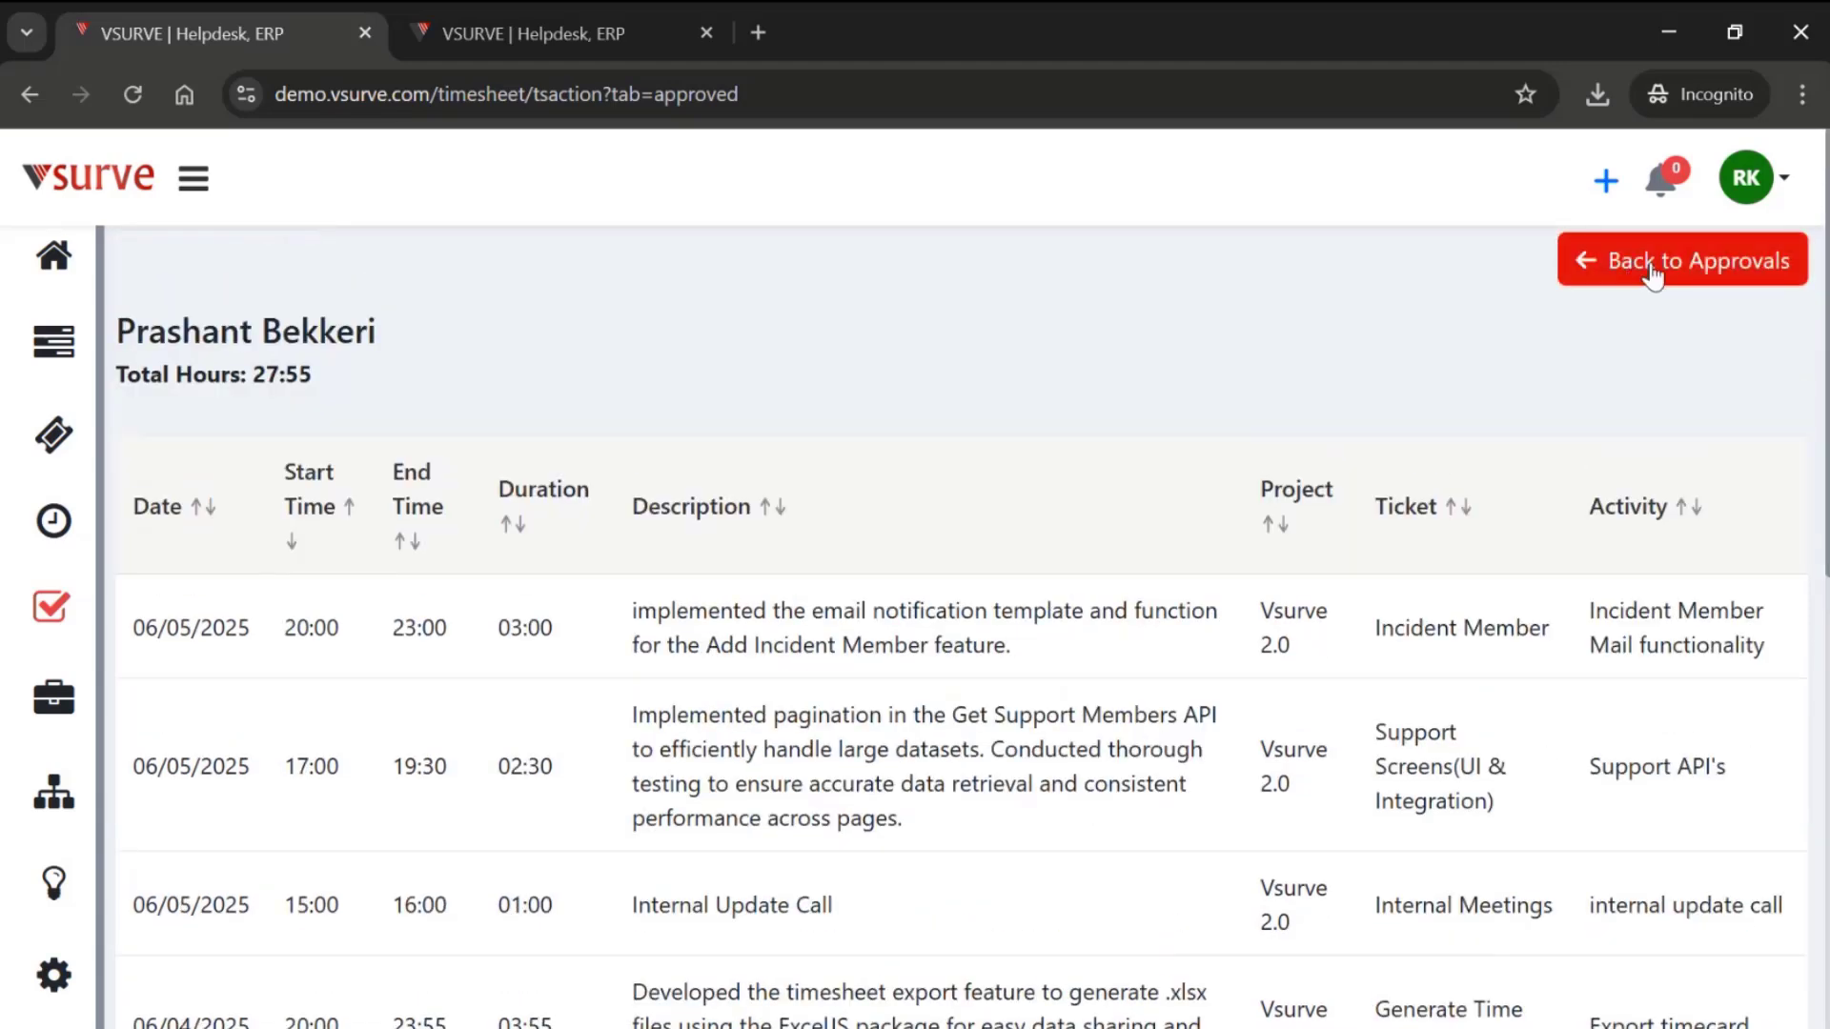
left_click(1653, 277)
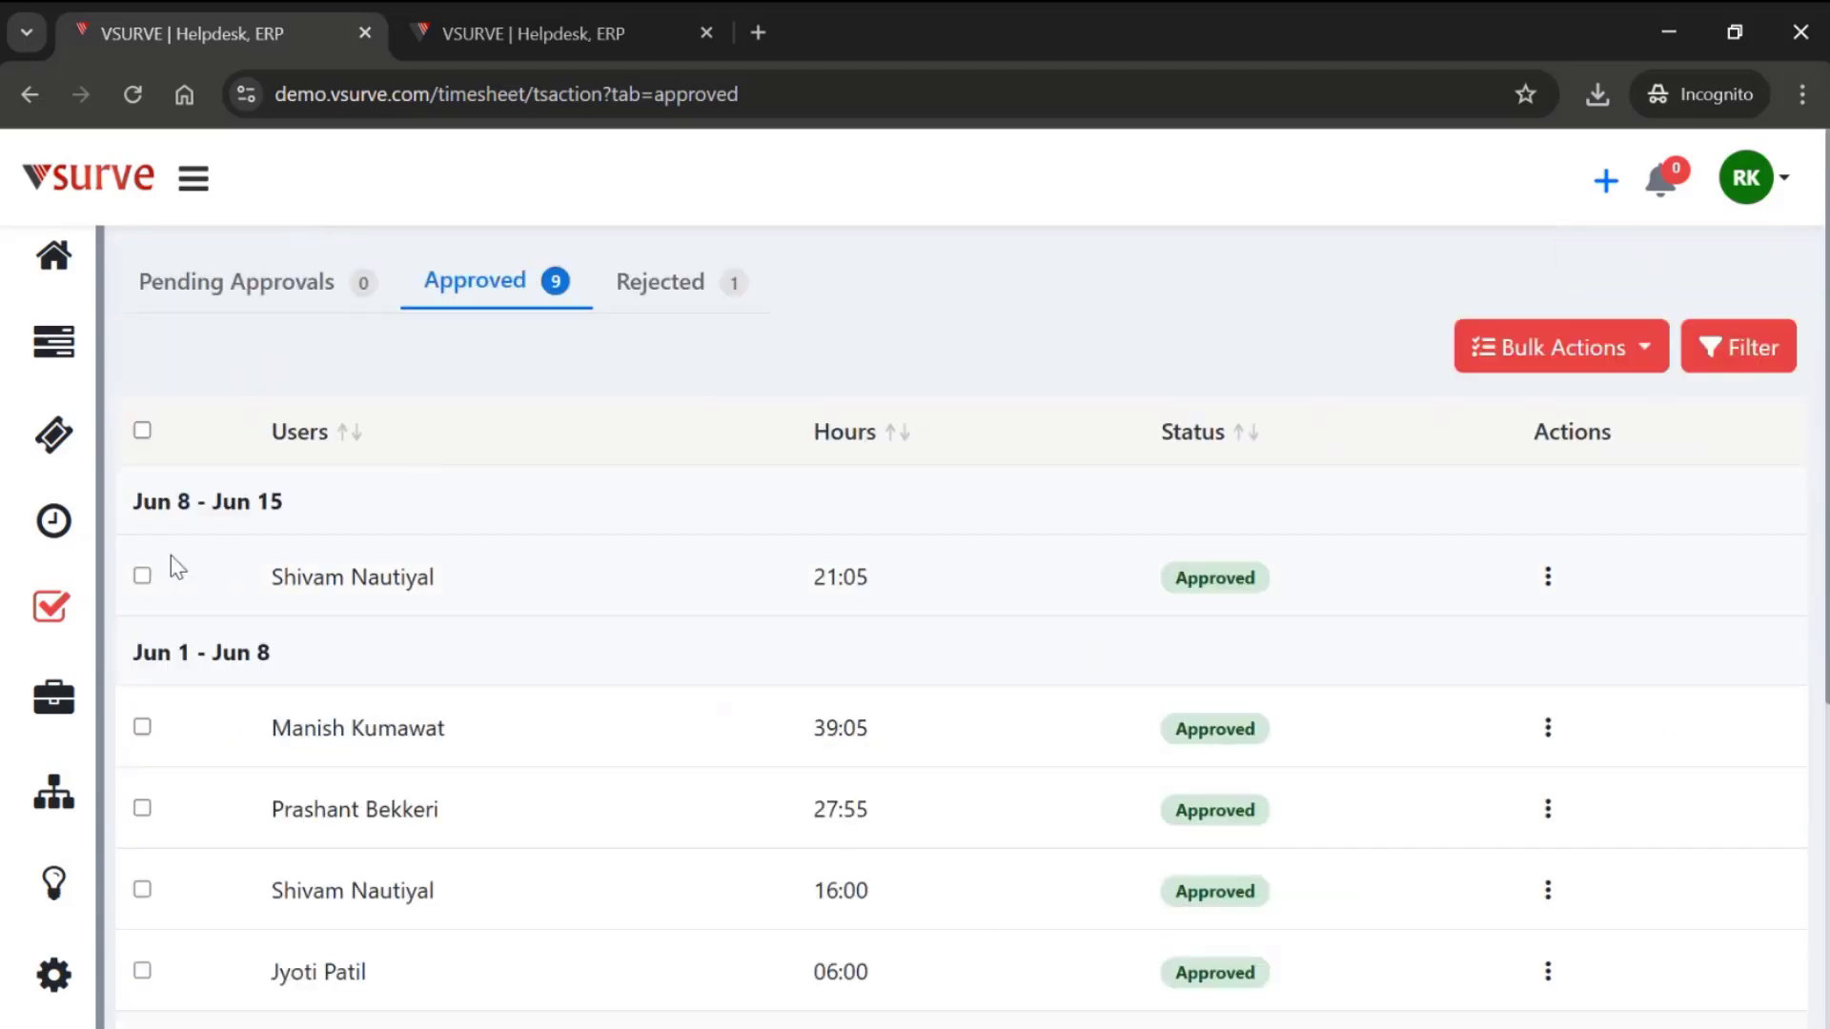